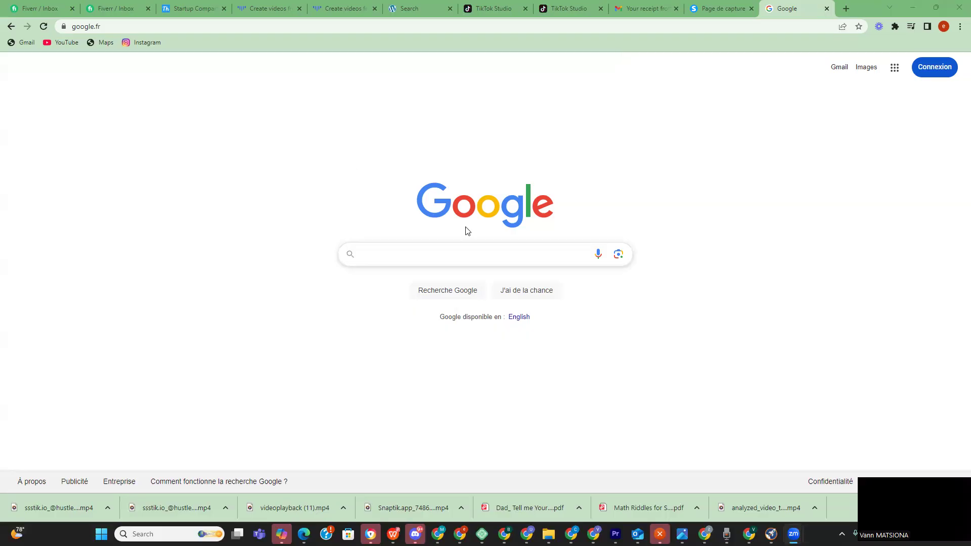
- Search Google for 'ds 160' and open the official Online Nonimmigrant Visa Application (DS-160) result
click(389, 254)
text(DS)
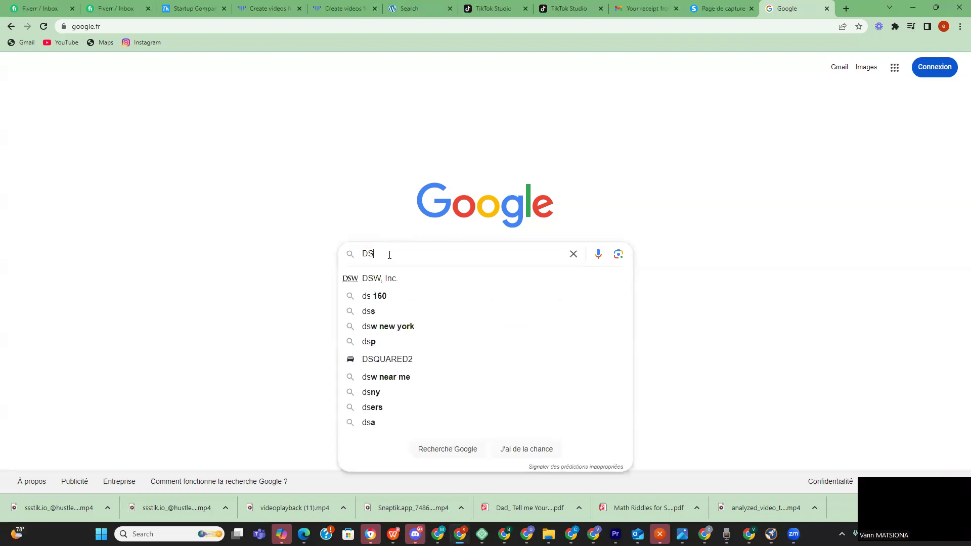
text(160)
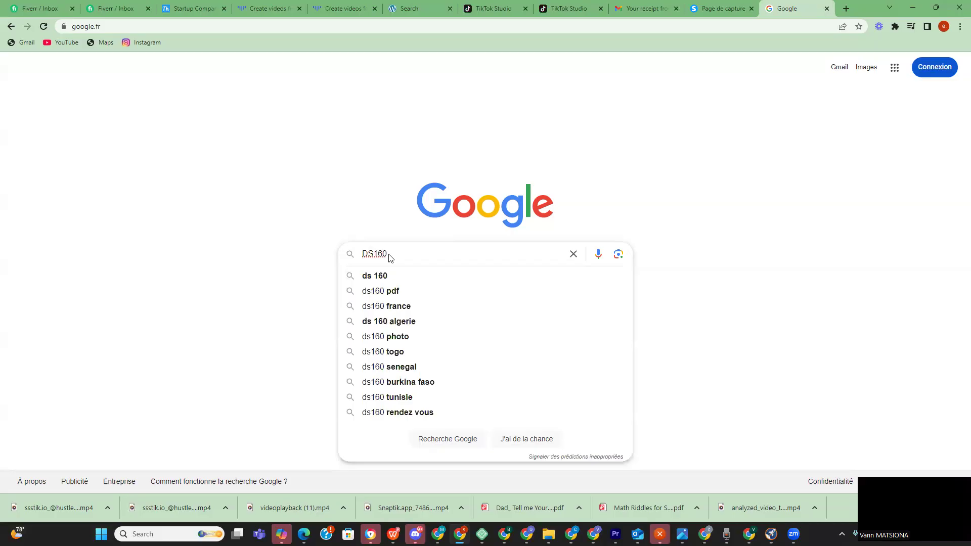
click(391, 281)
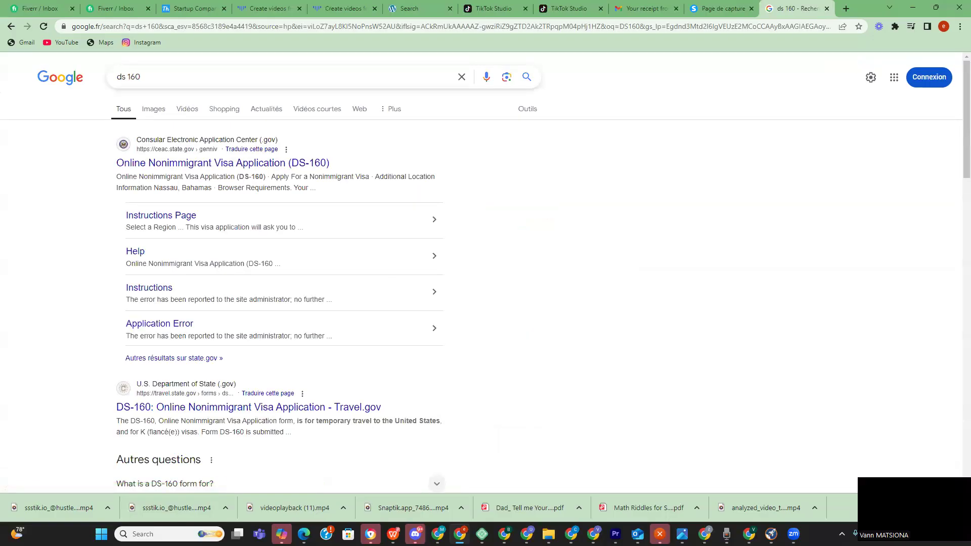
click(269, 167)
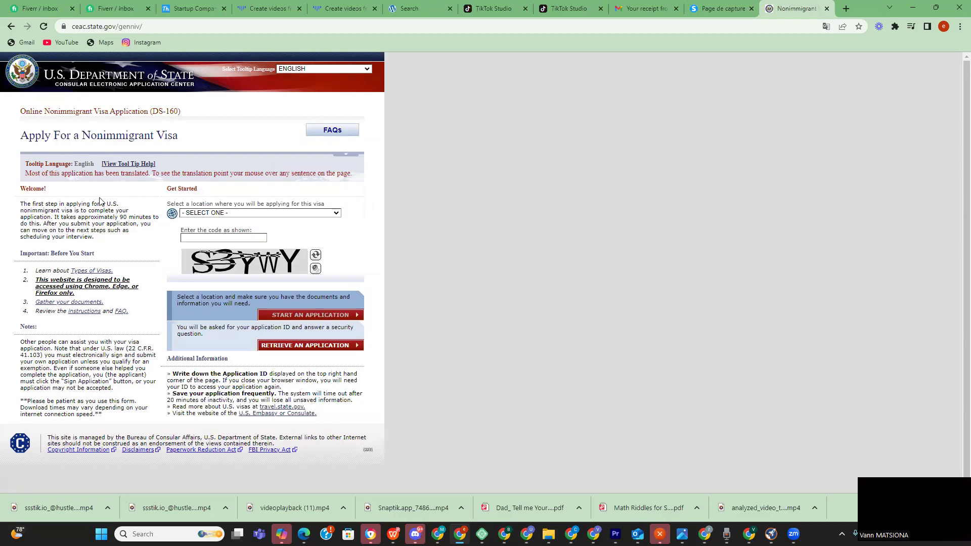
- Pick COTE D'IVOIRE, ABIDJAN from the 'Select a location' list
click(255, 214)
scroll(212, 280, down, 15)
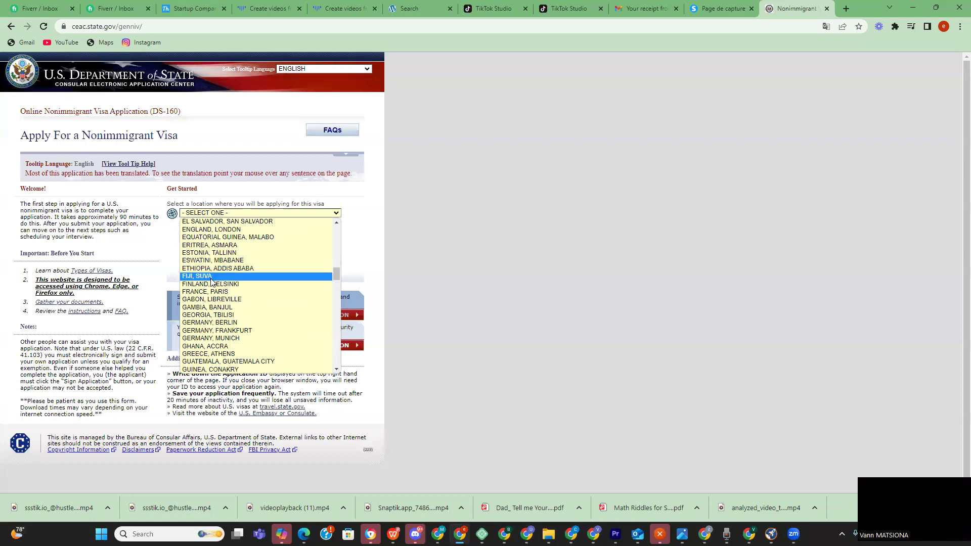
scroll(212, 281, down, 20)
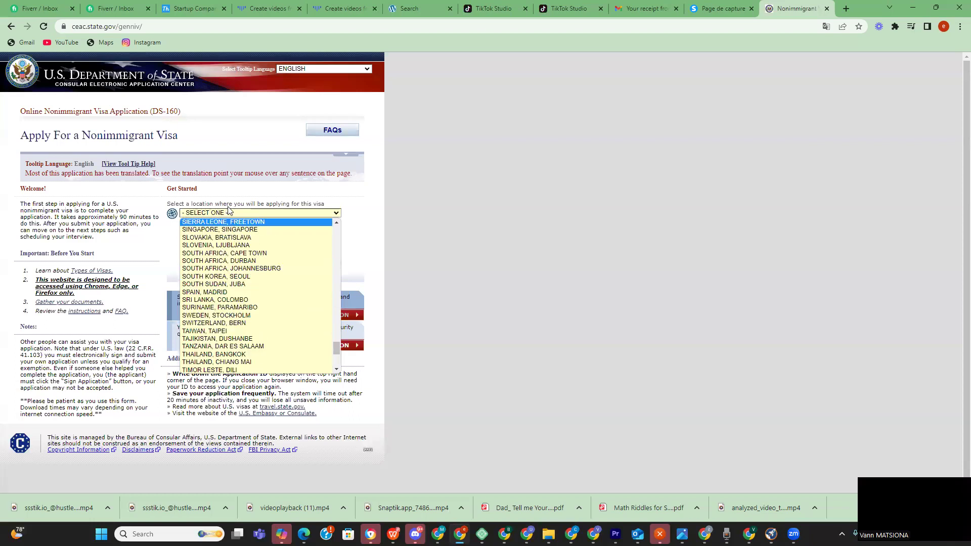
scroll(213, 287, up, 20)
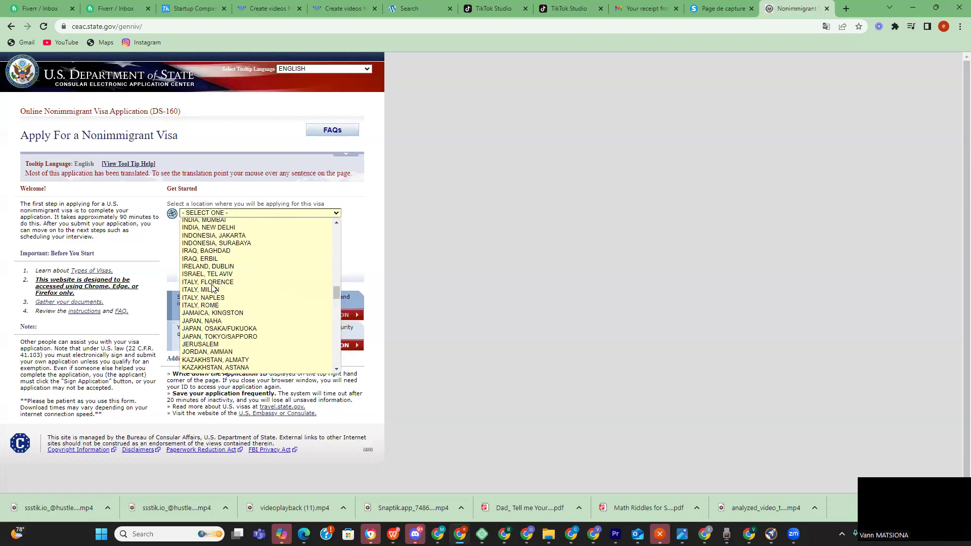
scroll(212, 288, up, 6)
scroll(211, 288, down, 6)
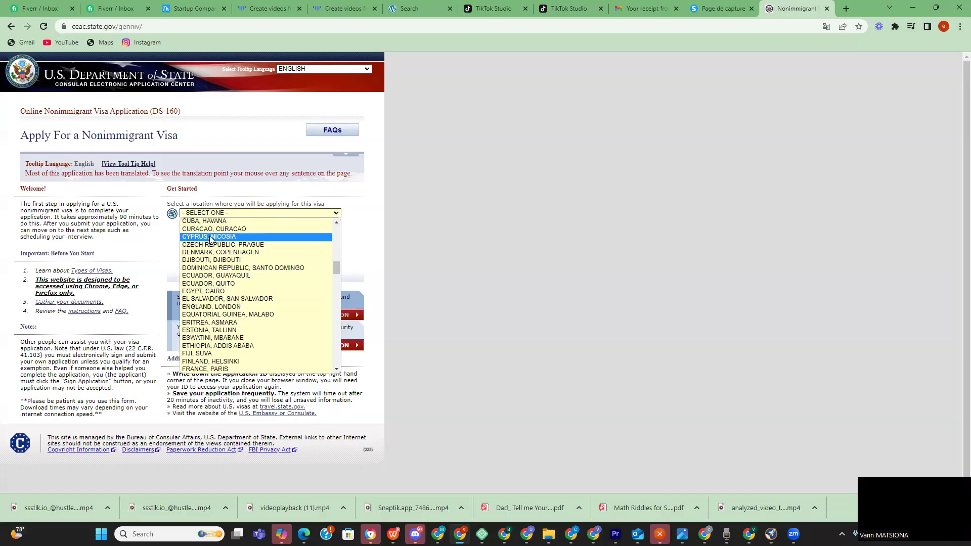
scroll(211, 242, up, 4)
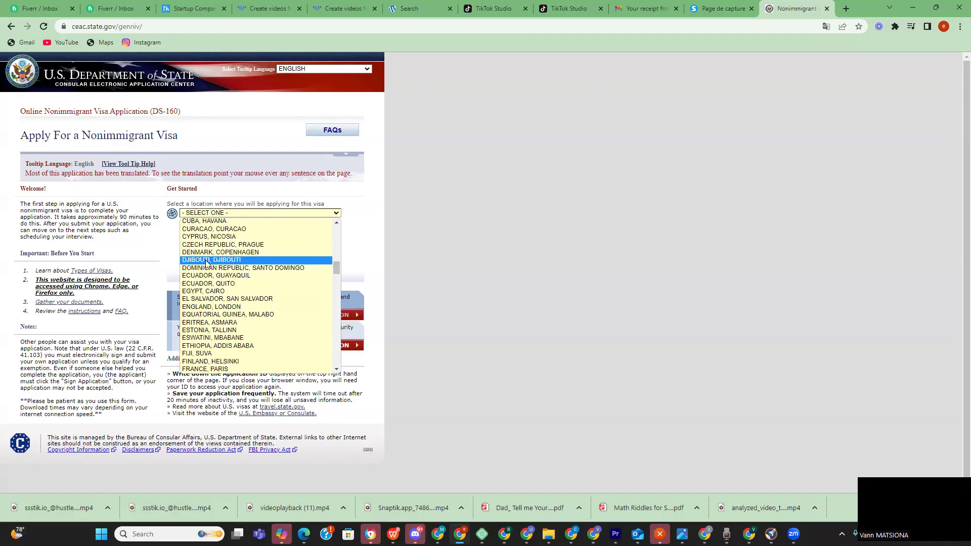
scroll(207, 248, up, 5)
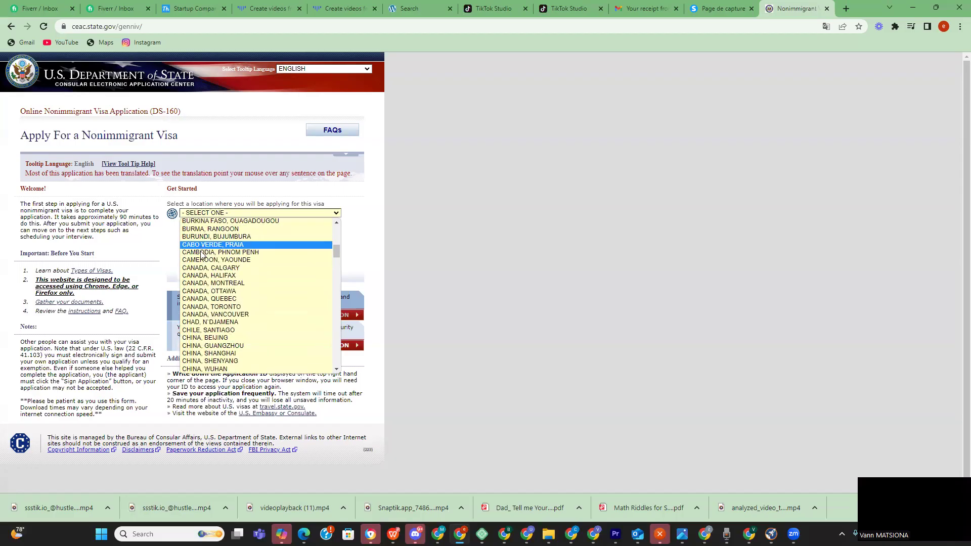
scroll(212, 306, down, 4)
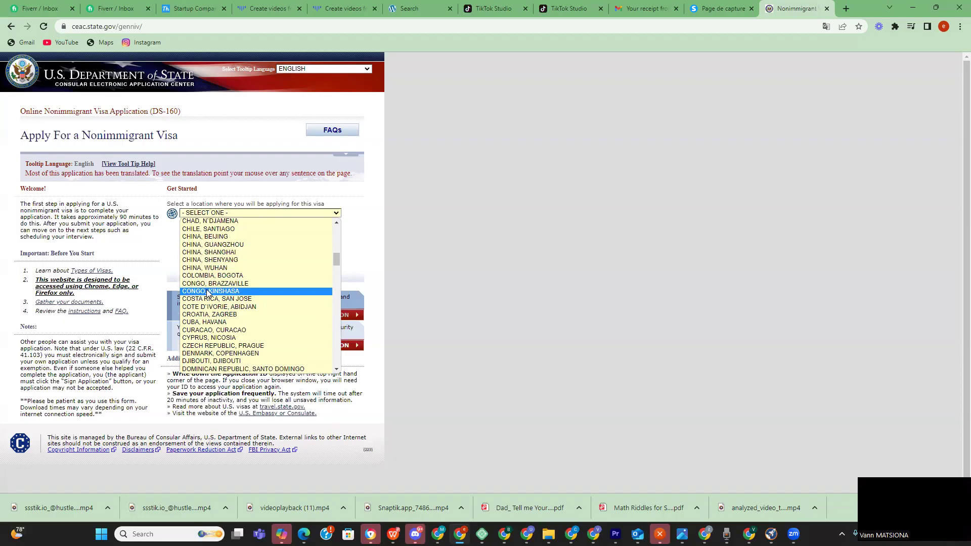
scroll(211, 306, down, 5)
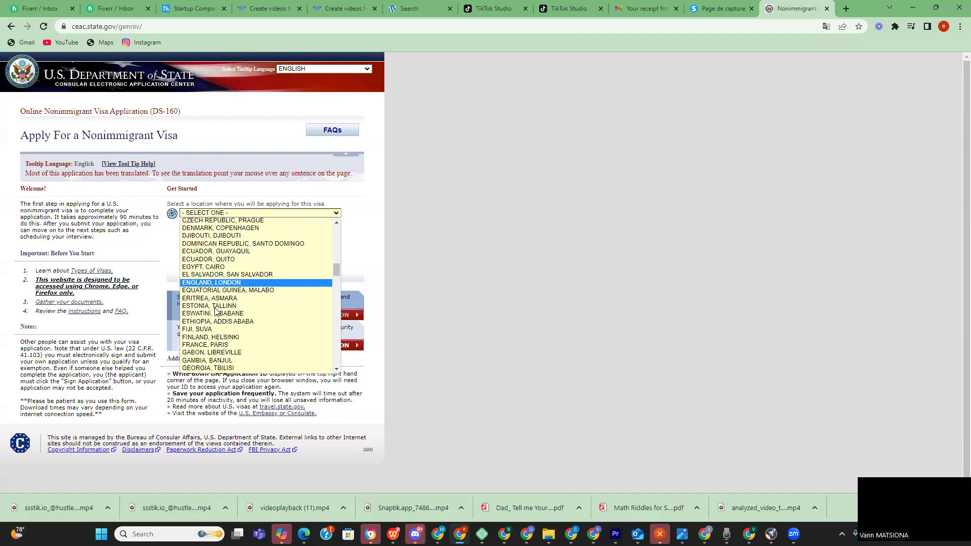
scroll(213, 314, down, 20)
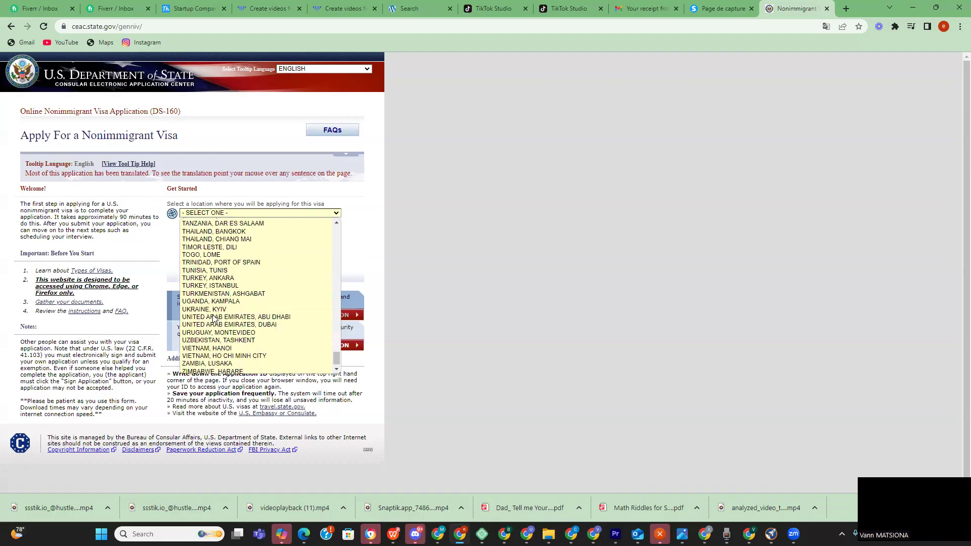
scroll(211, 318, up, 20)
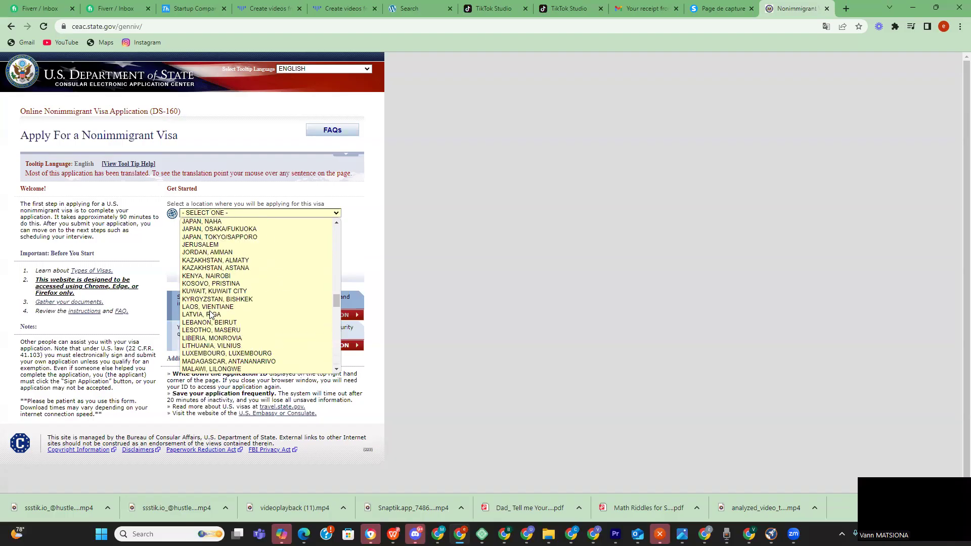
scroll(211, 315, up, 6)
scroll(211, 314, down, 15)
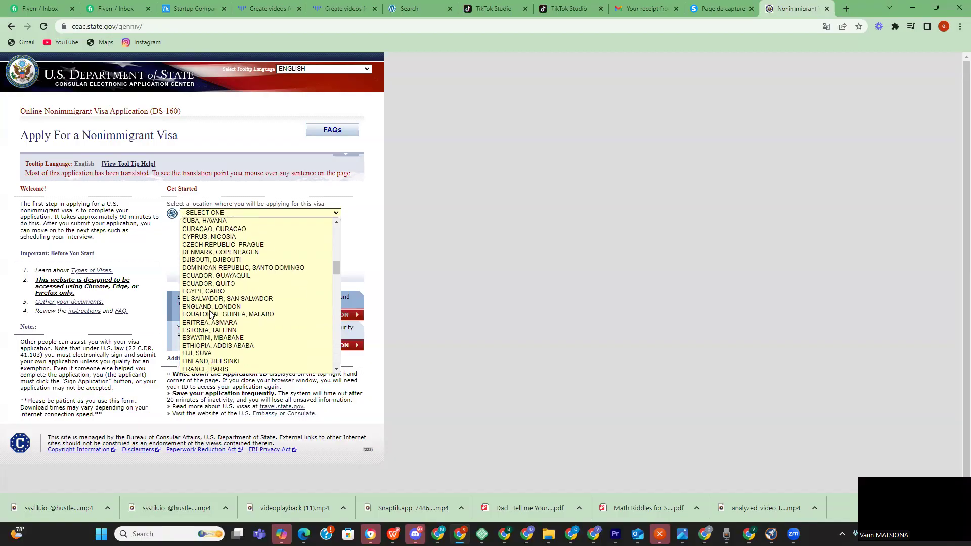
scroll(211, 314, up, 5)
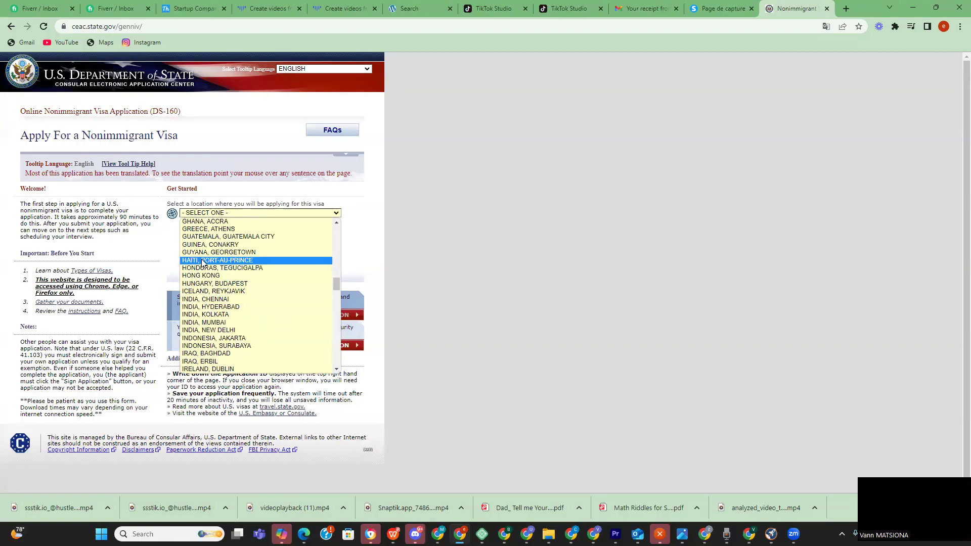
scroll(204, 293, down, 4)
scroll(205, 302, up, 20)
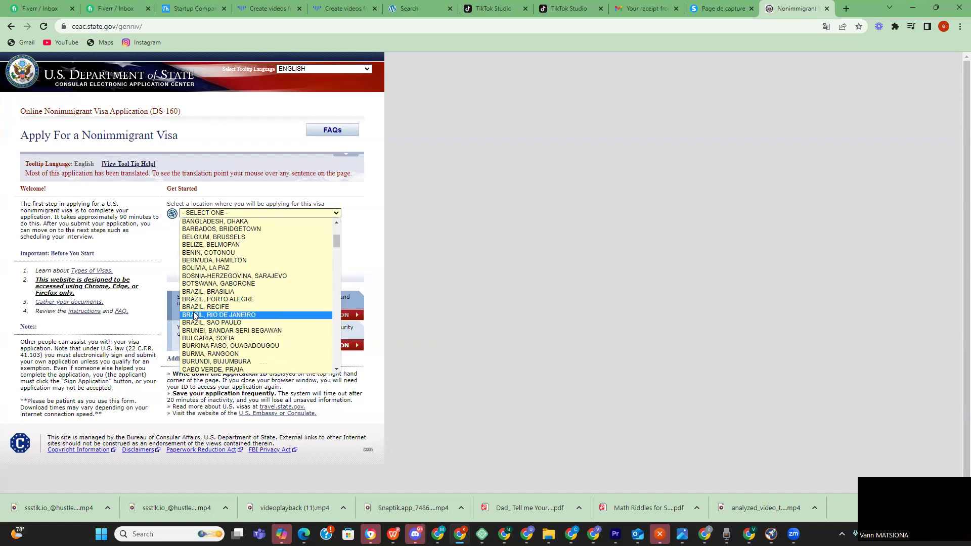
scroll(209, 292, down, 8)
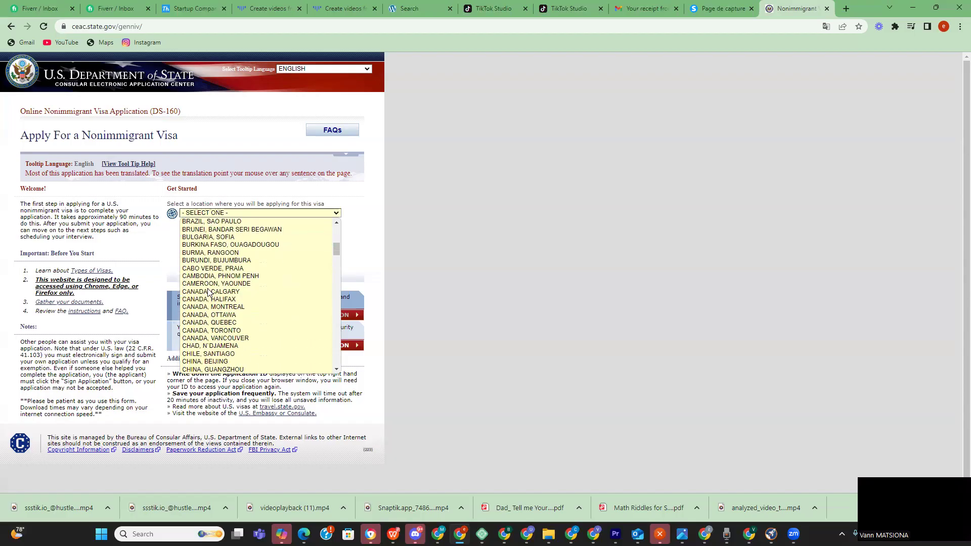
scroll(206, 301, down, 4)
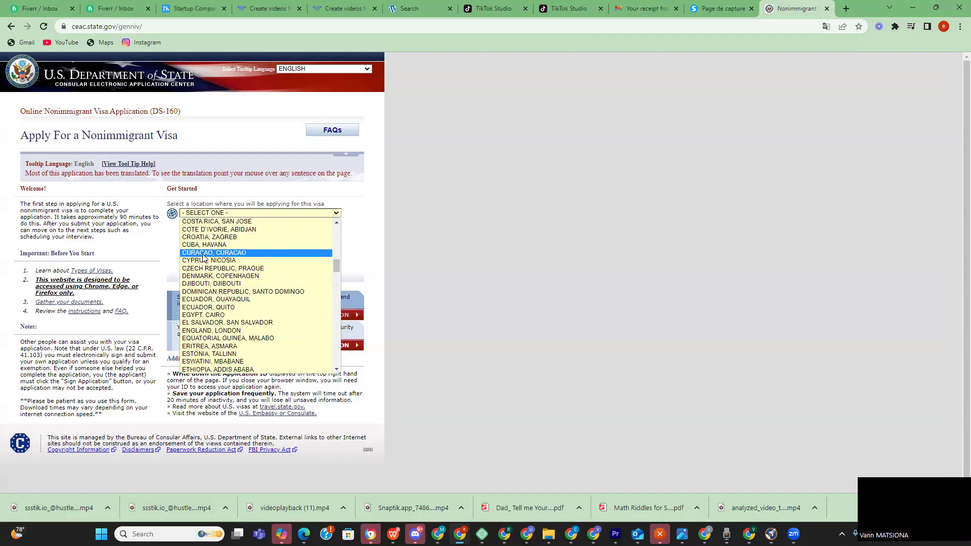
click(225, 229)
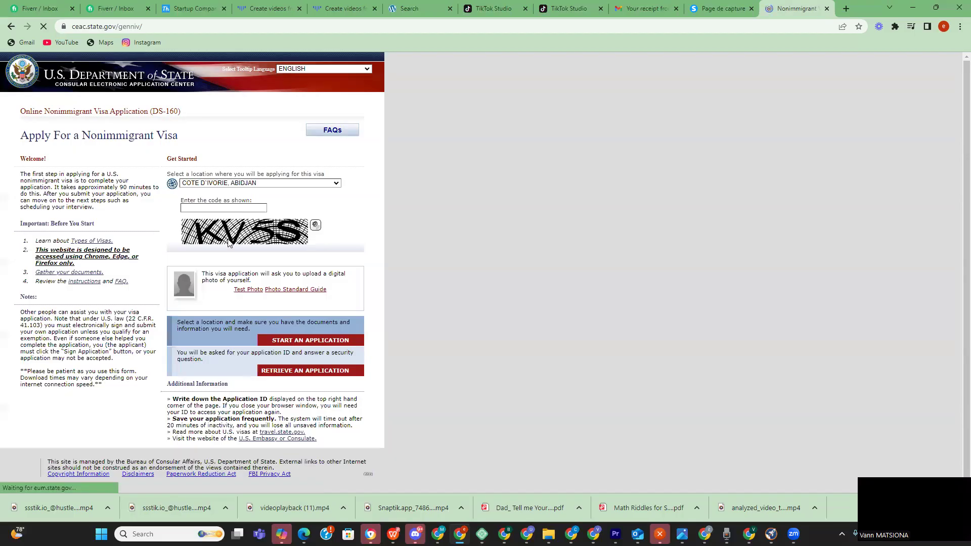
- Enter the displayed verification code and start a new DS-160 application
click(224, 238)
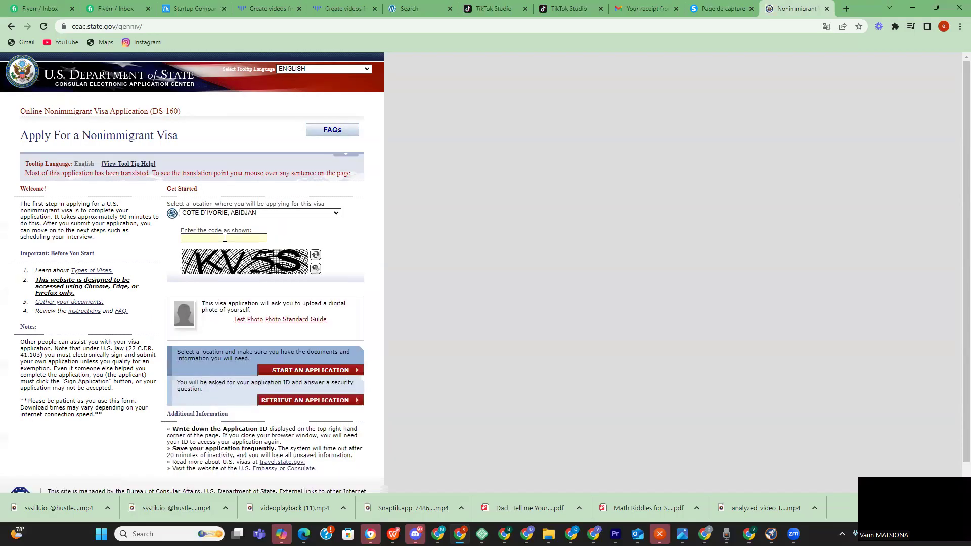
text(KV)
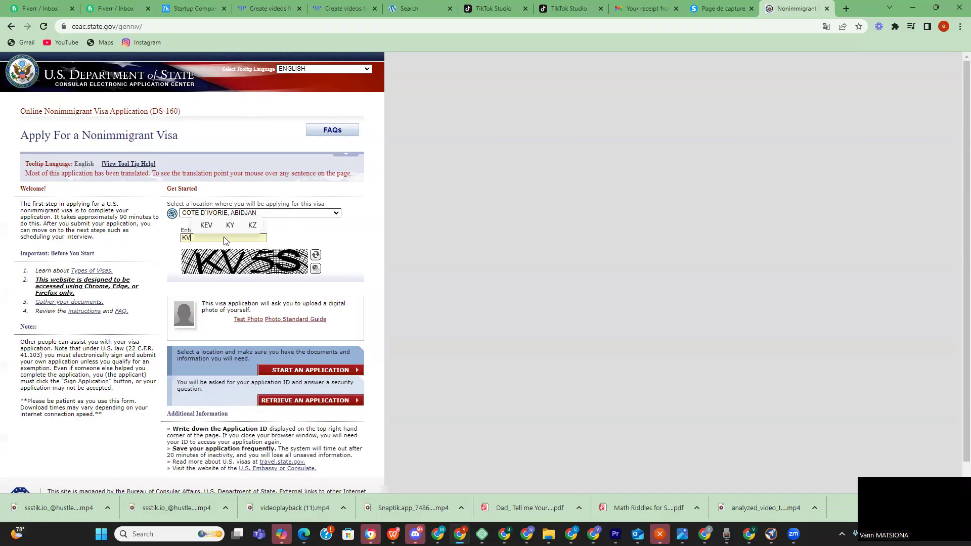
text(5S)
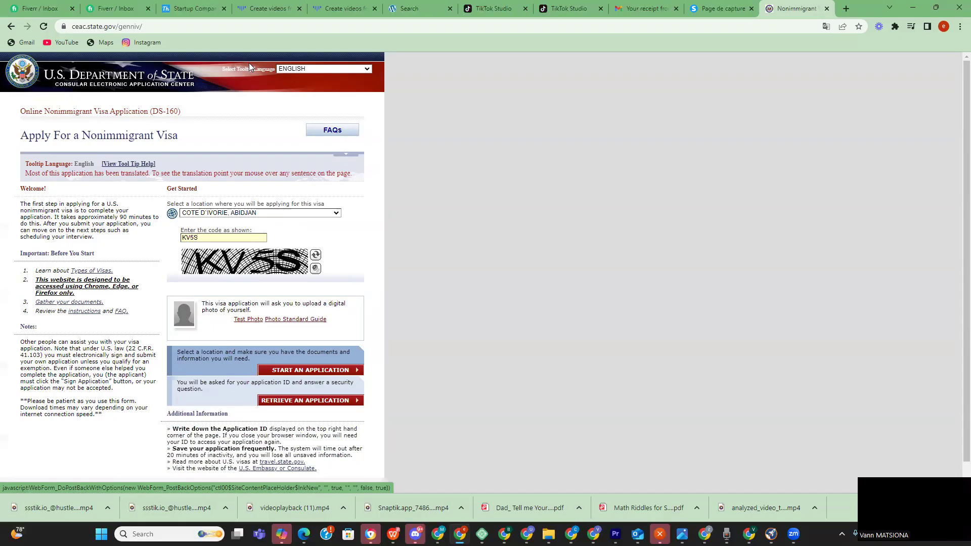
click(303, 370)
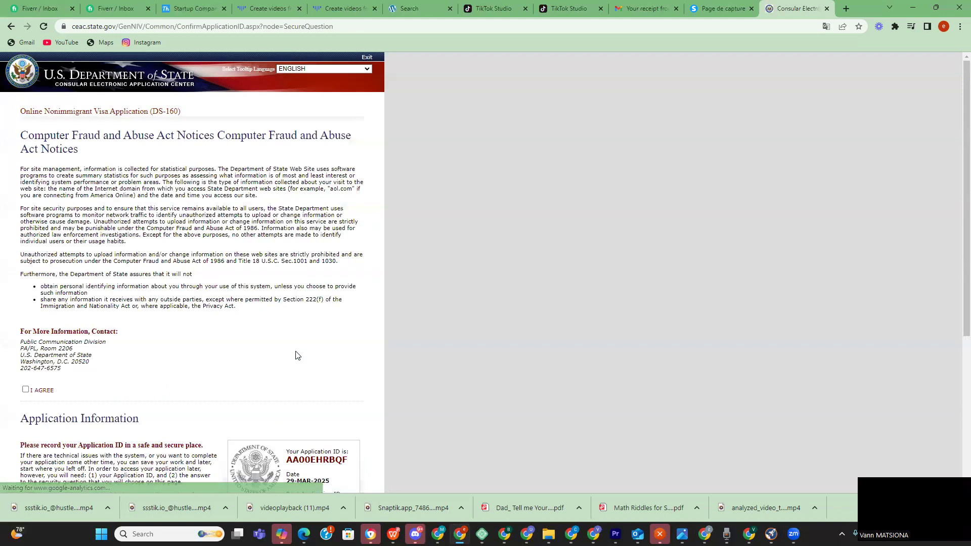
- Copy the Application ID and agree to the Computer Fraud and Abuse Act notice
scroll(354, 308, down, 5)
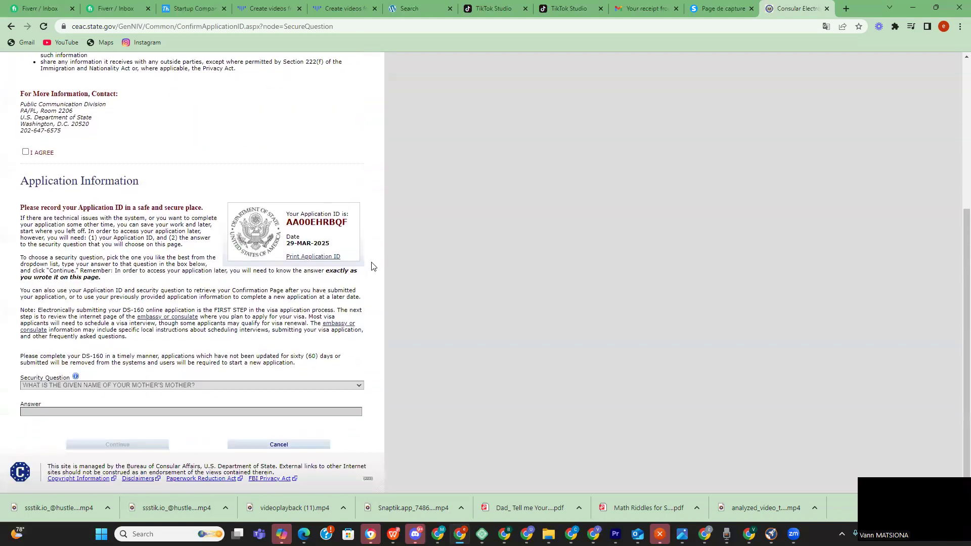
drag(376, 229, 281, 224)
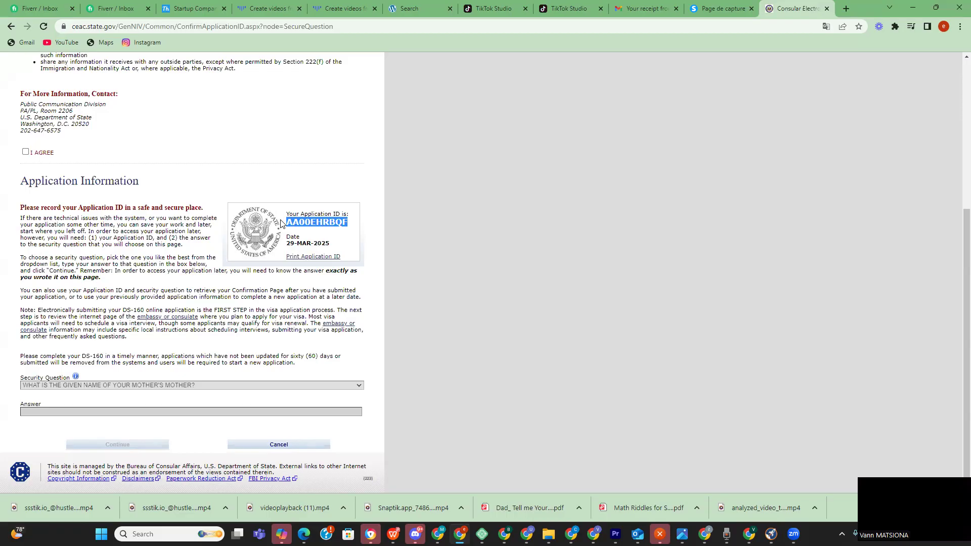
click(25, 151)
- Answer the mother's-mother given-name security question and continue into the form
scroll(205, 260, down, 5)
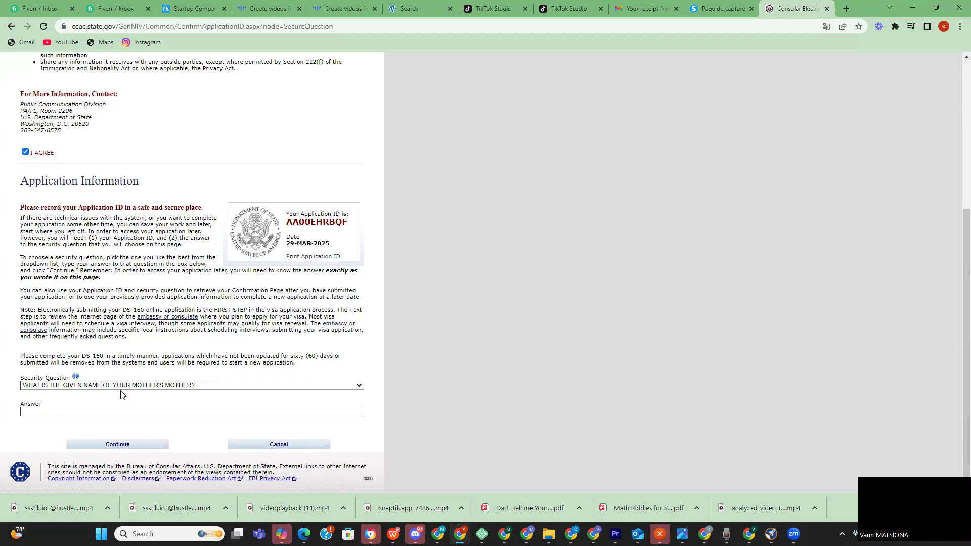
click(110, 412)
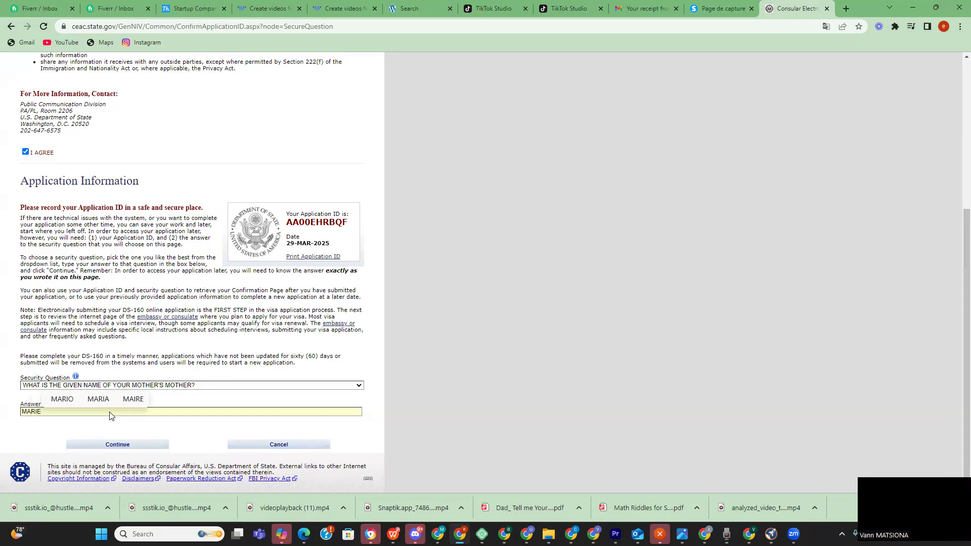
click(154, 444)
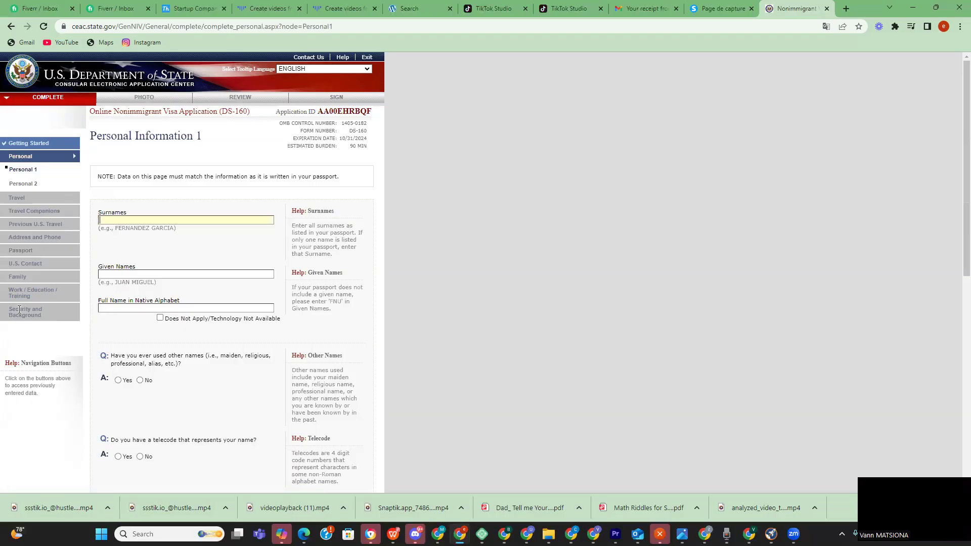
- Enter the applicant's surname and given name
text(ASD)
key(BackSpace)
key(BackSpace)
key(BackSpace)
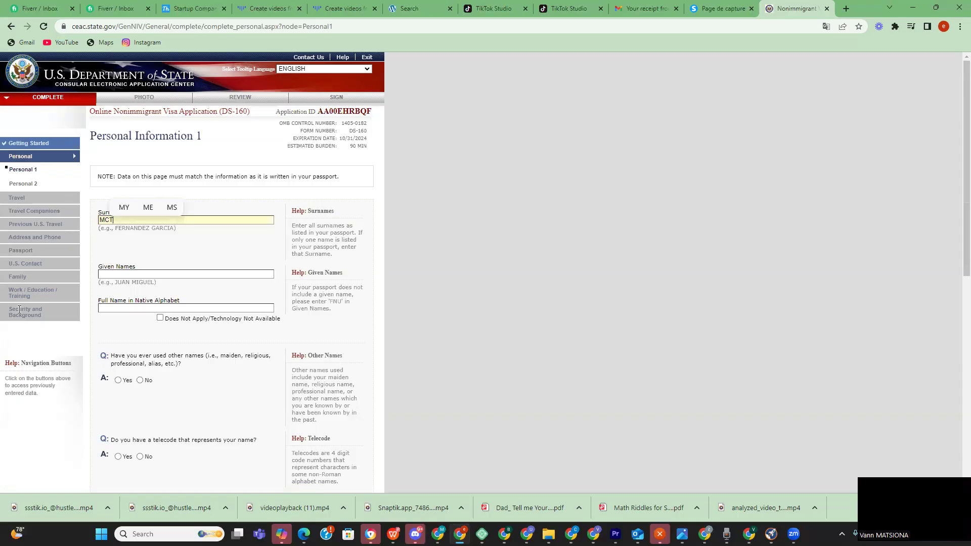
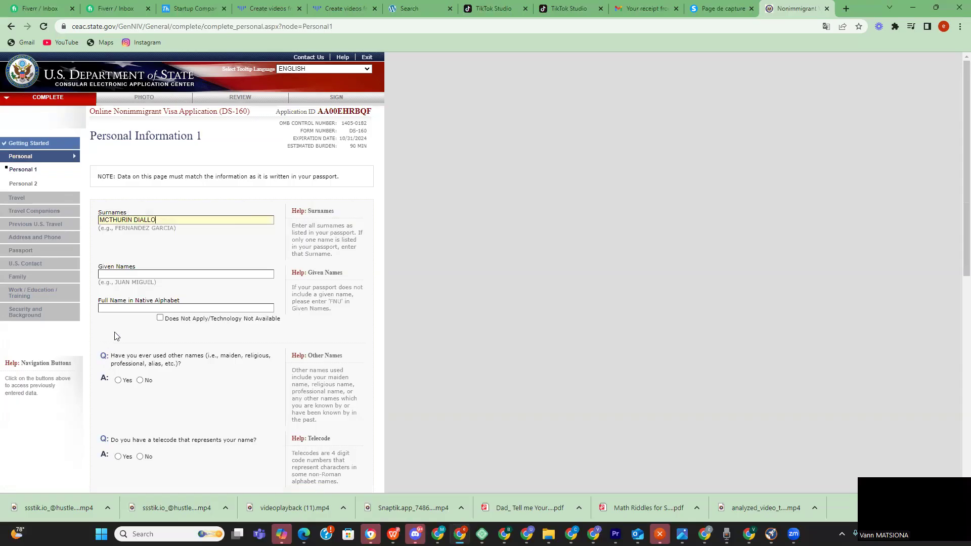
click(130, 274)
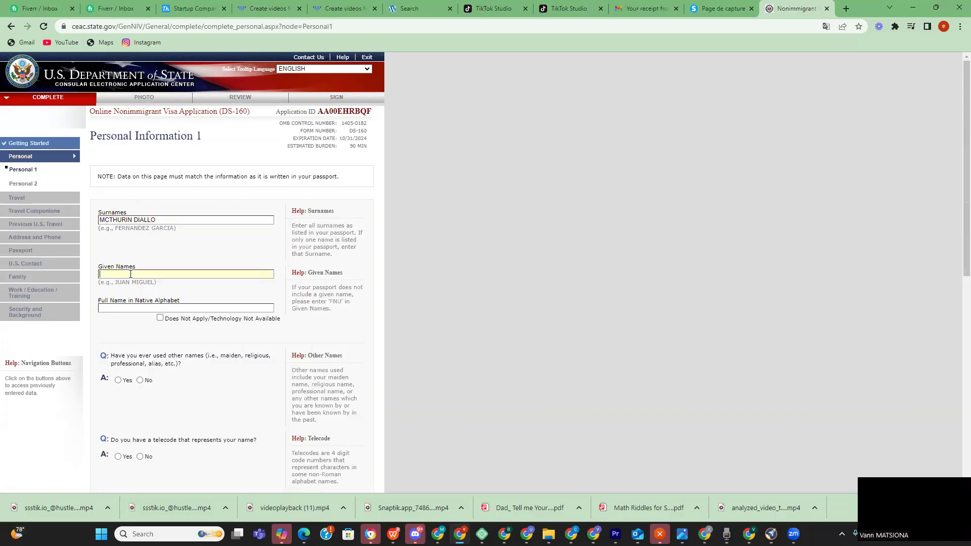
text(ALEX)
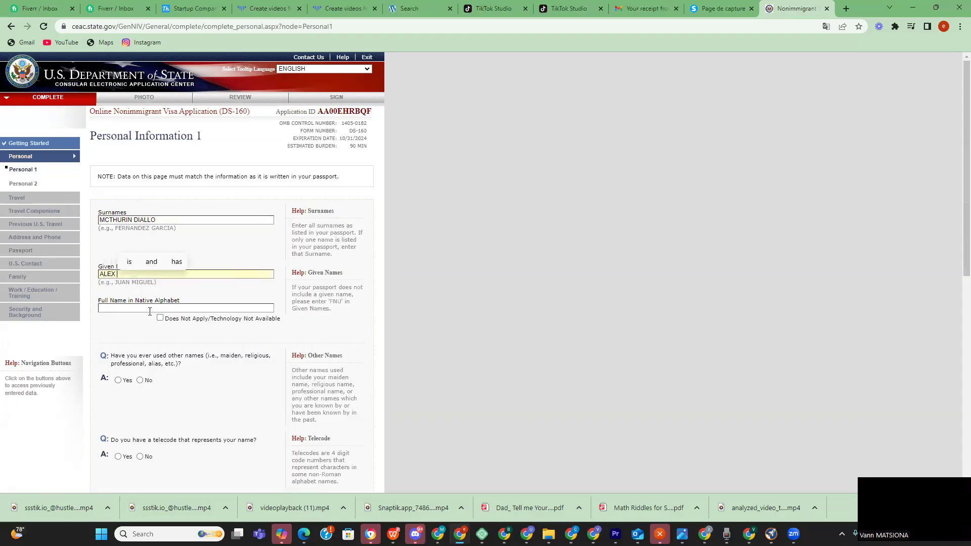
- Fill the native-alphabet full name by copying in the surname and given name
click(142, 309)
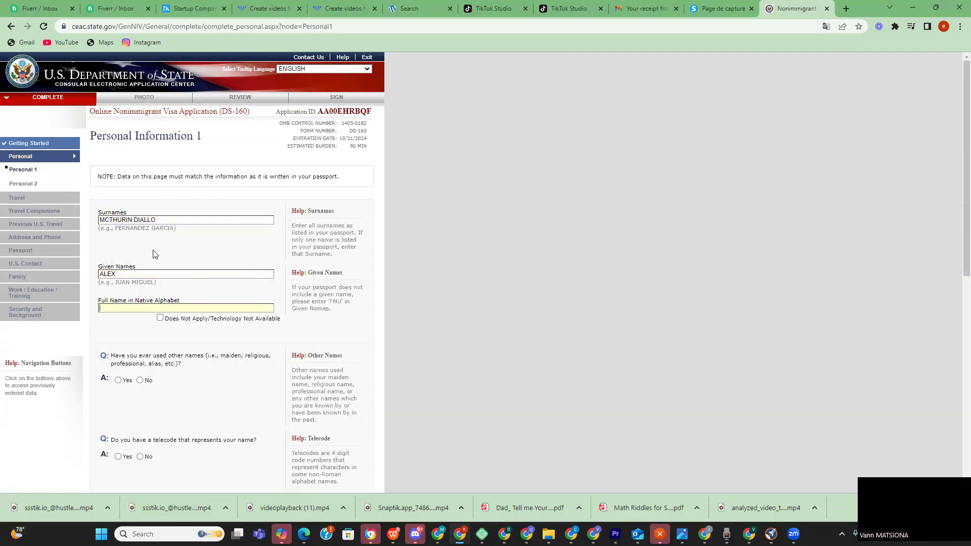
click(157, 221)
key(ctrl+a)
key(ctrl+c)
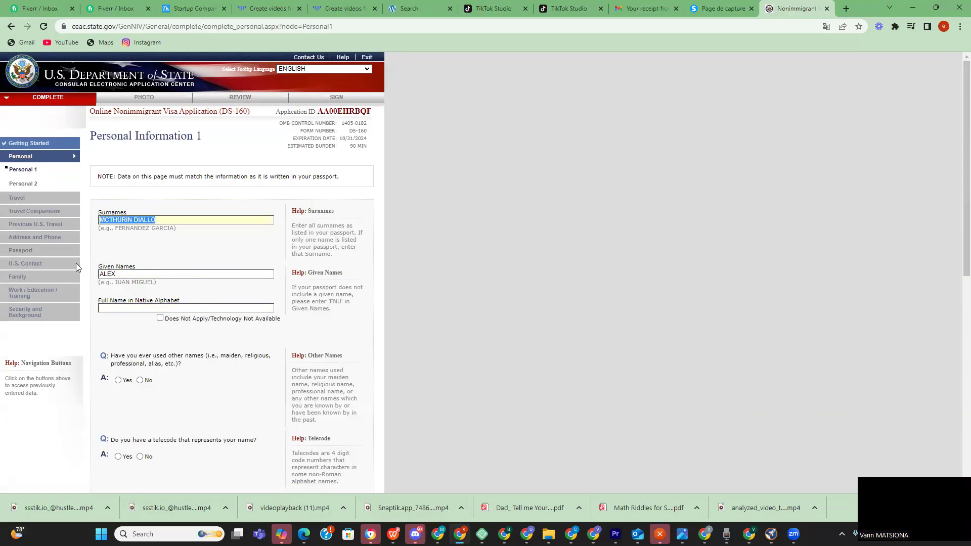
click(120, 315)
click(122, 307)
key(ctrl+v)
click(122, 273)
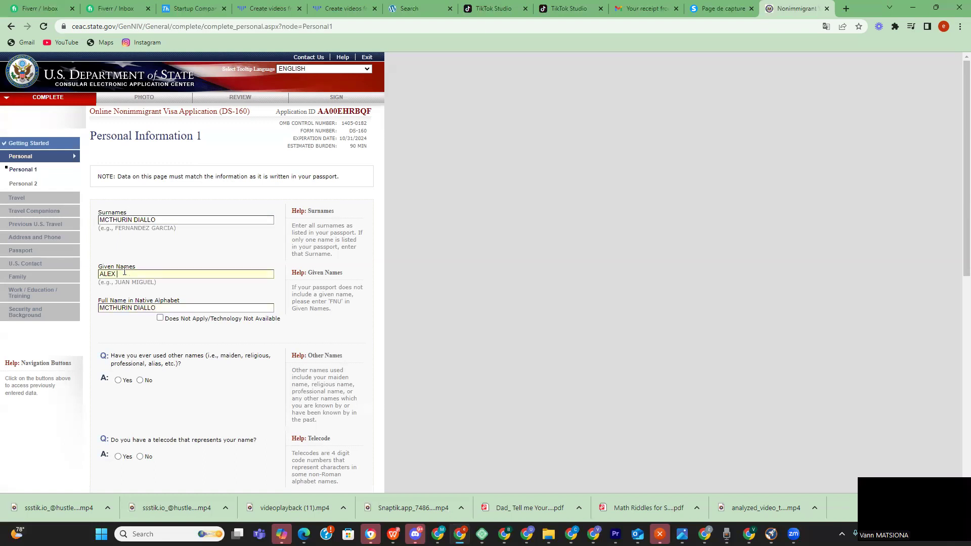
key(ctrl+a)
key(ctrl+c)
click(167, 309)
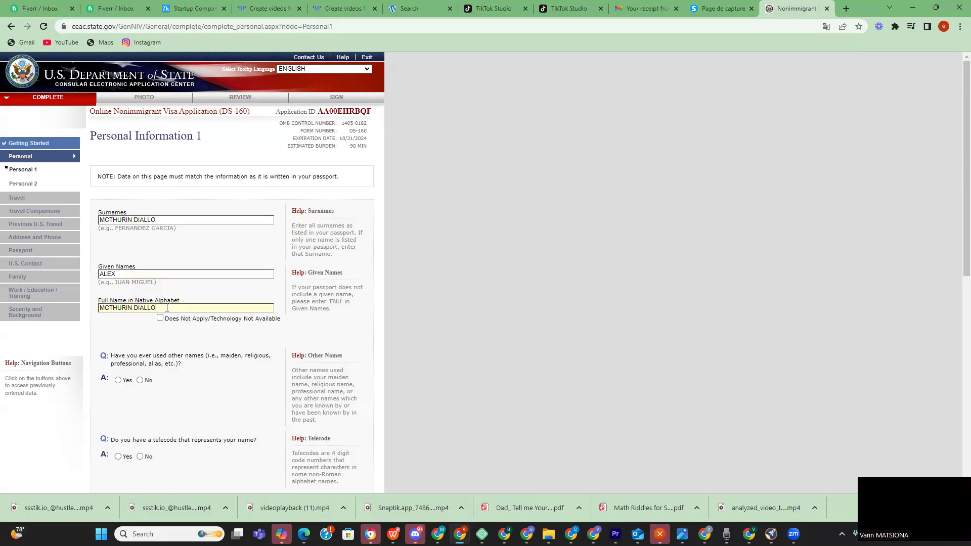
key(ctrl+v)
- Answer No to having used other names and to having a name telecode
scroll(186, 366, down, 2)
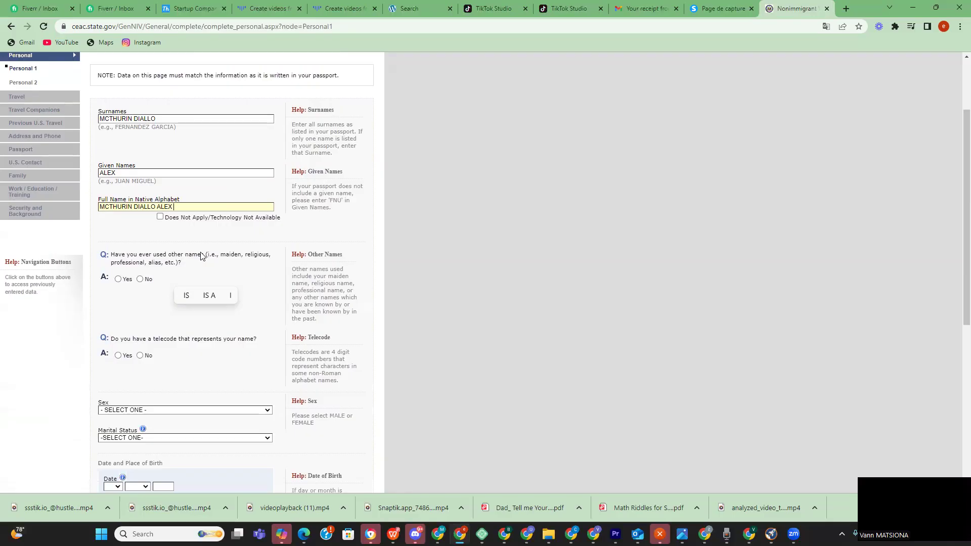
click(140, 279)
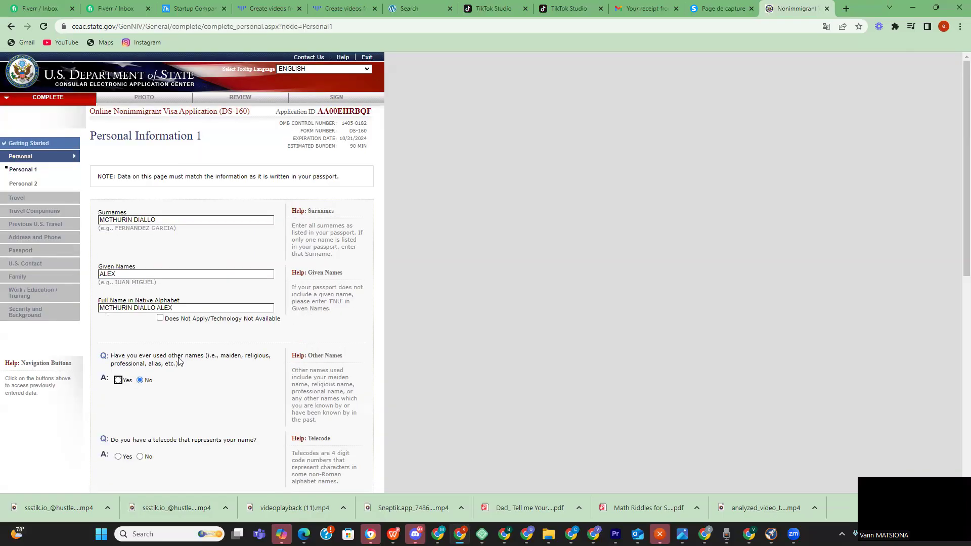
scroll(178, 360, down, 4)
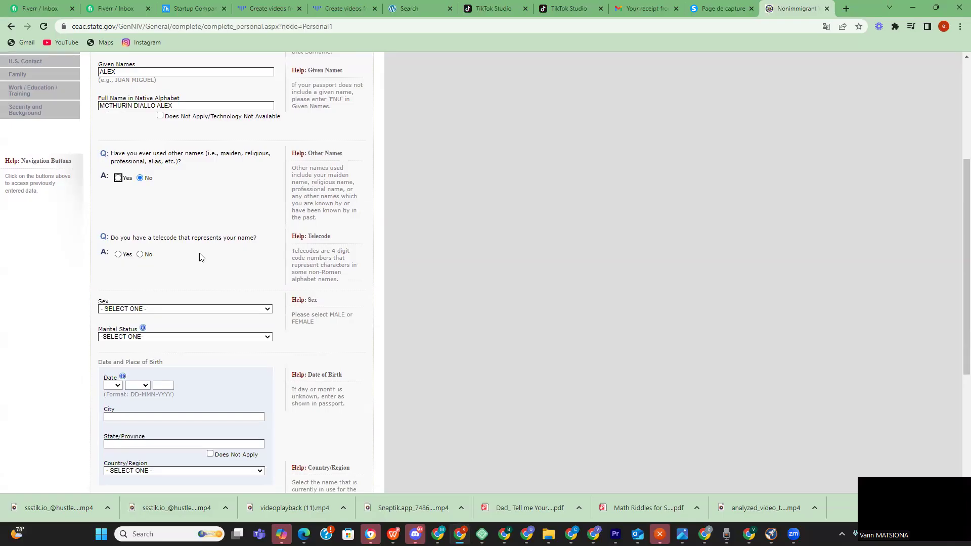
click(140, 255)
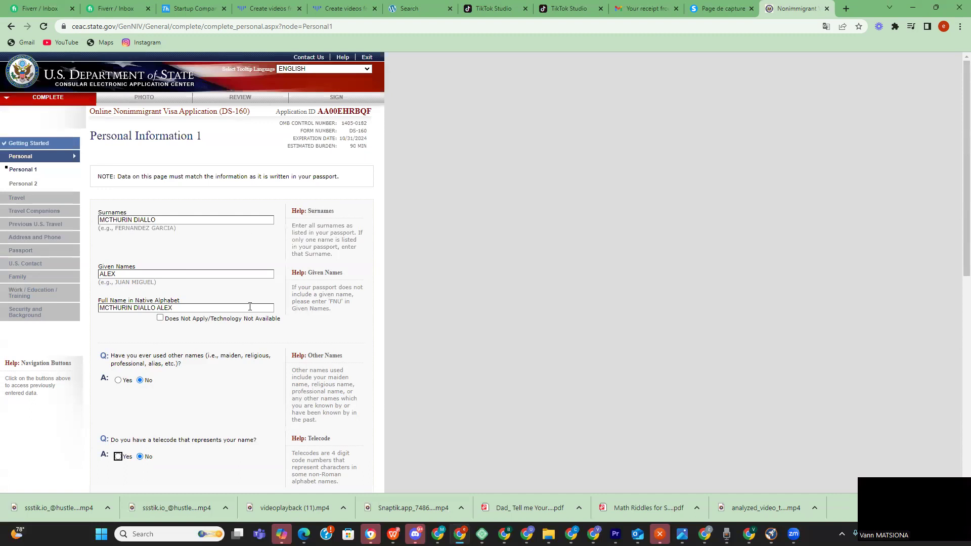
scroll(185, 291, down, 6)
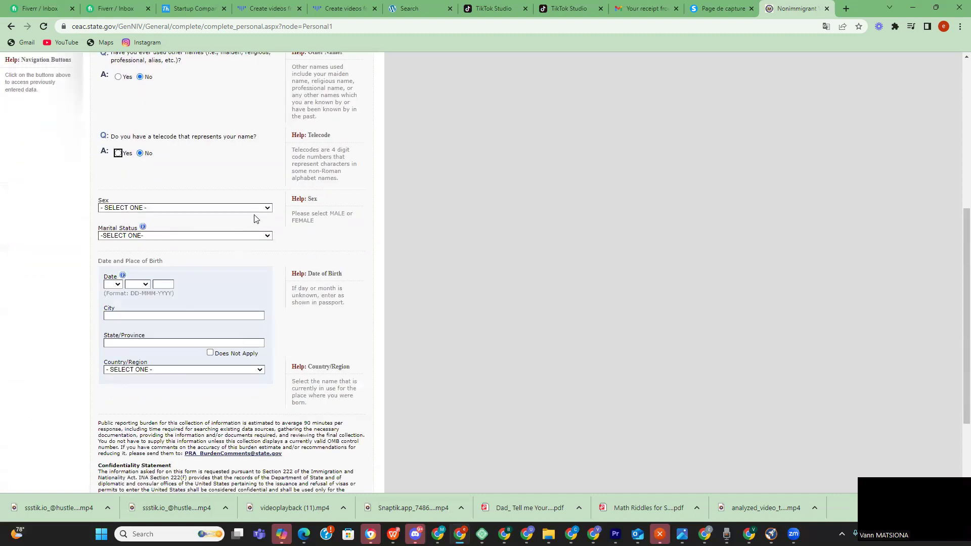
- Set sex to MALE and marital status to SINGLE
click(253, 209)
click(199, 225)
click(242, 236)
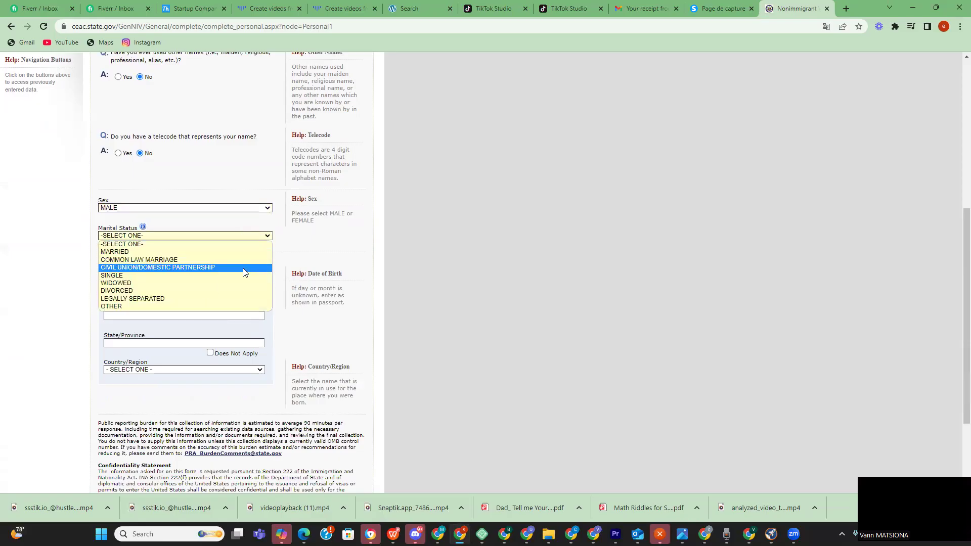
click(140, 276)
scroll(141, 276, up, 5)
scroll(198, 336, down, 6)
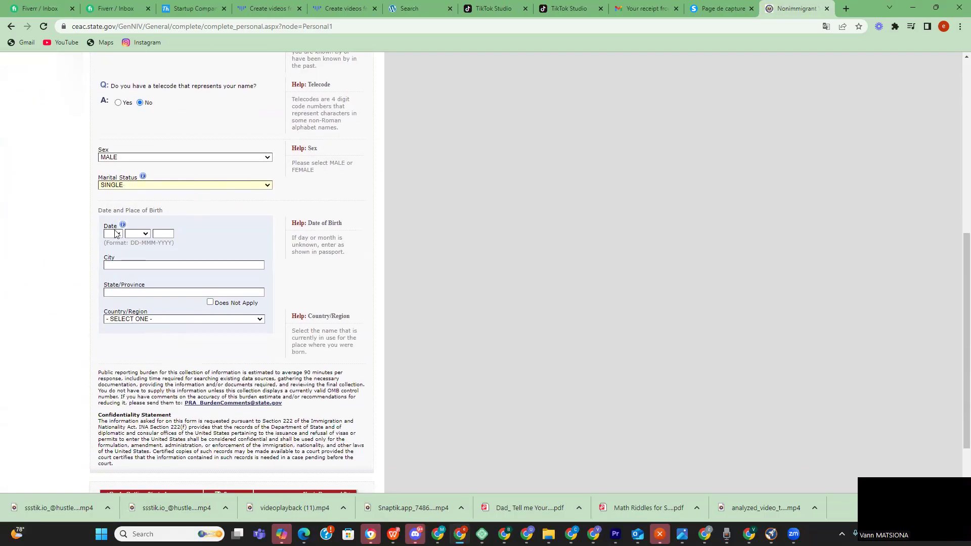
click(115, 233)
scroll(110, 293, down, 2)
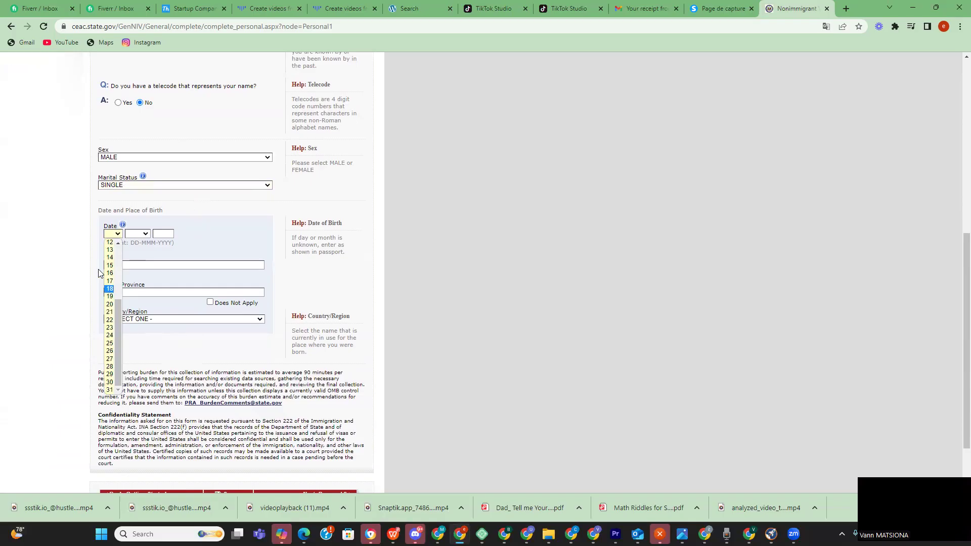
scroll(107, 289, up, 4)
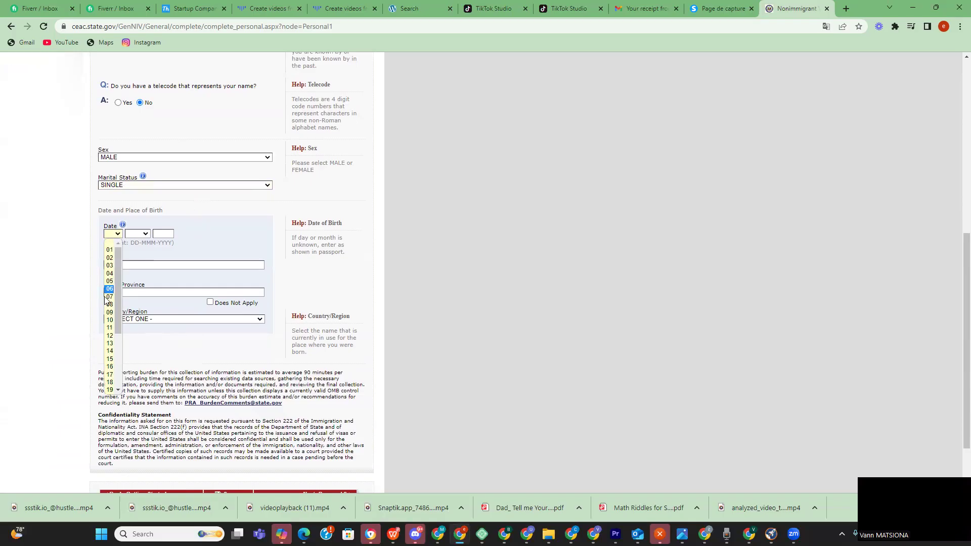
click(109, 319)
click(142, 234)
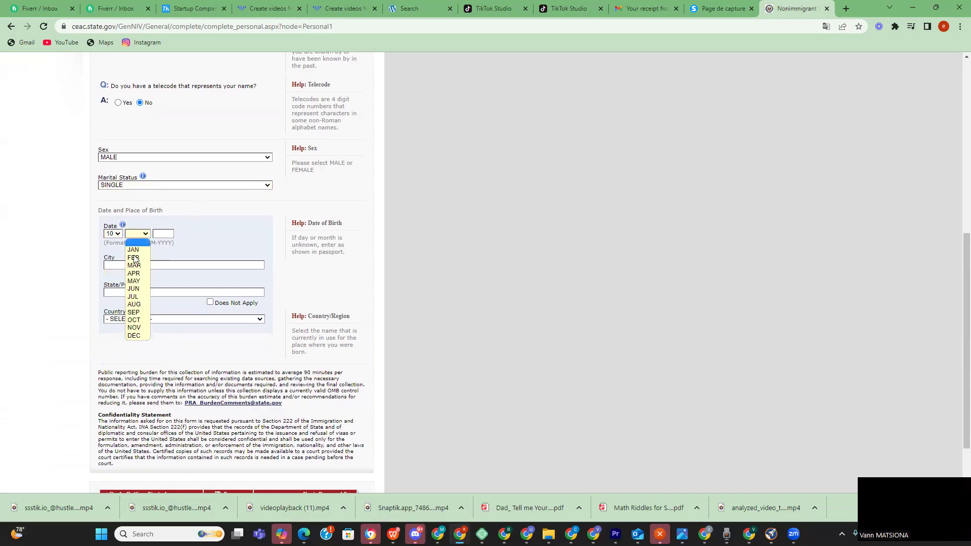
click(133, 281)
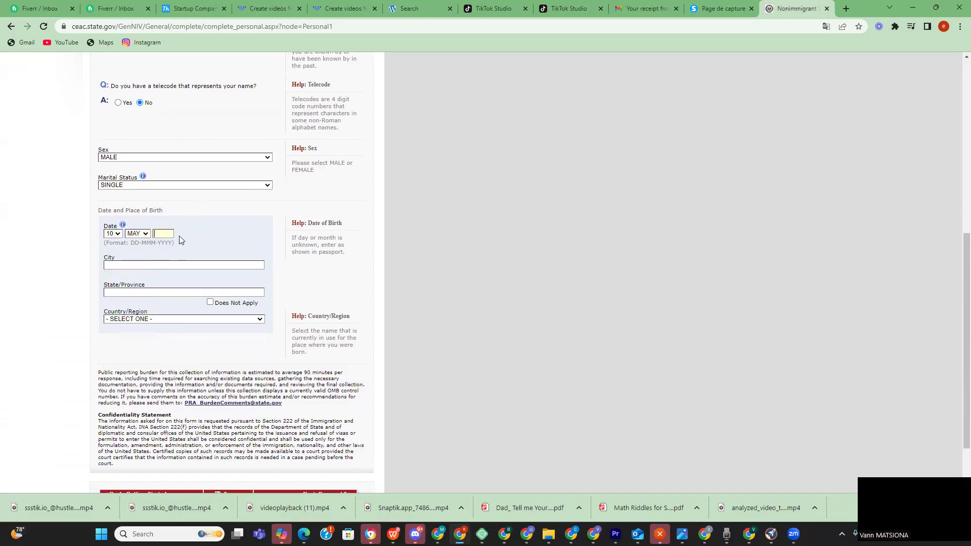
text(1995)
click(186, 265)
text(AB)
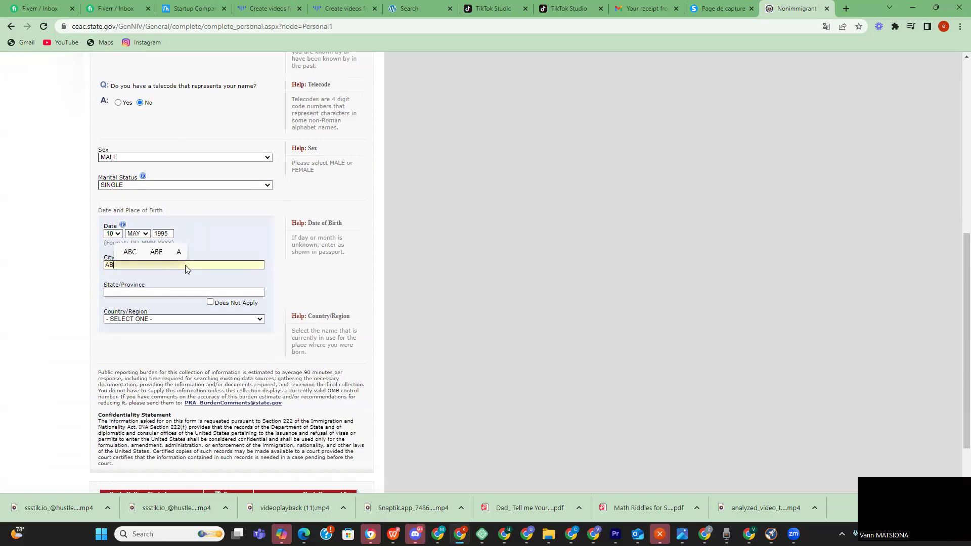
text(IDJANCOT)
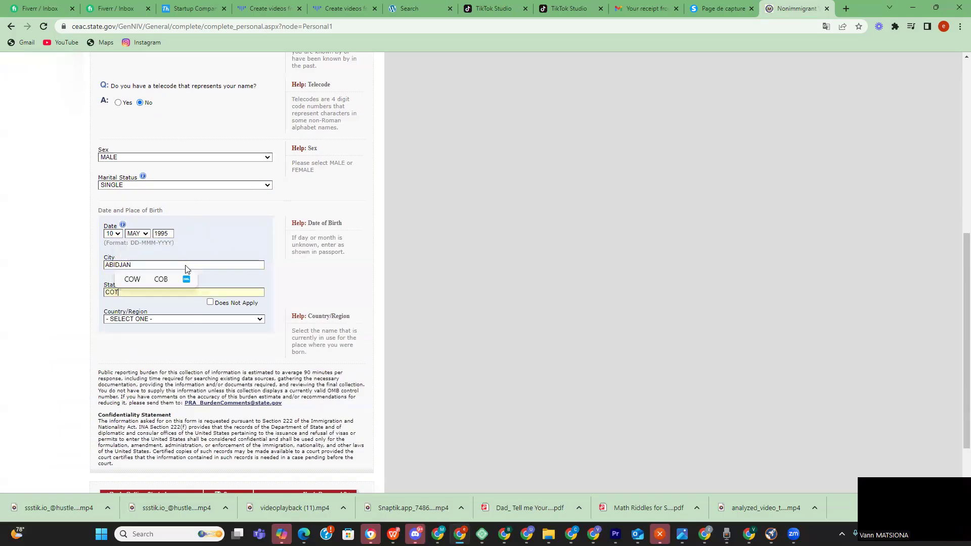
text(E D'IVOIR)
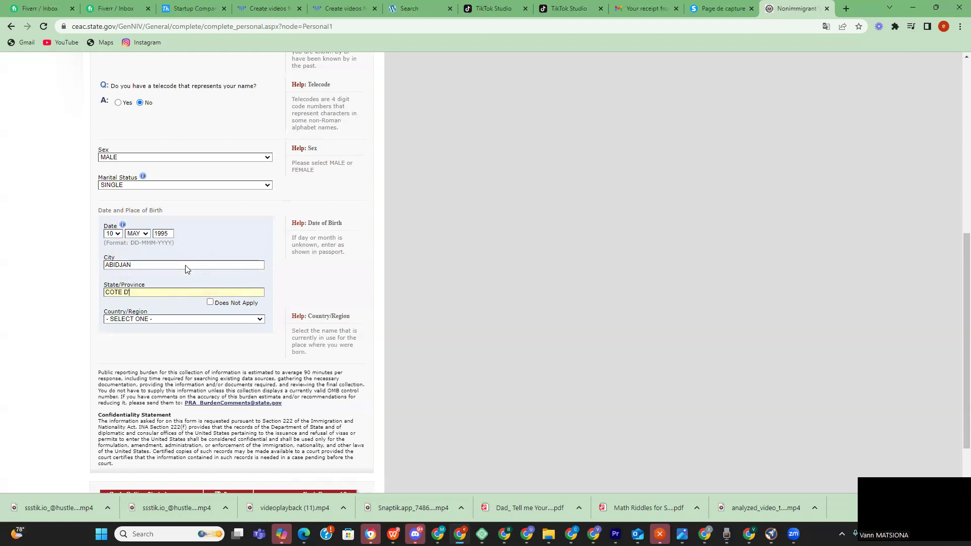
text(E)
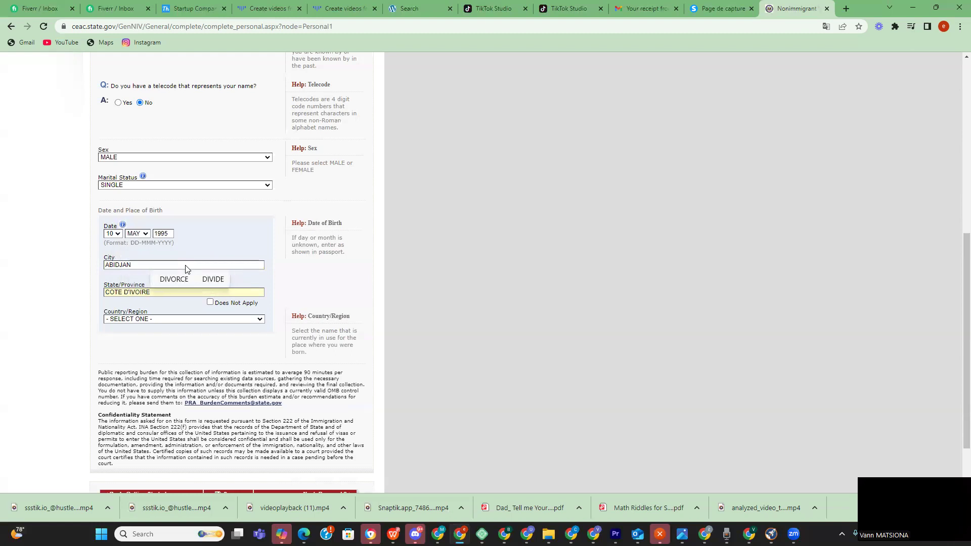
- Choose COTE D'IVOIRE as the country of birth
click(233, 319)
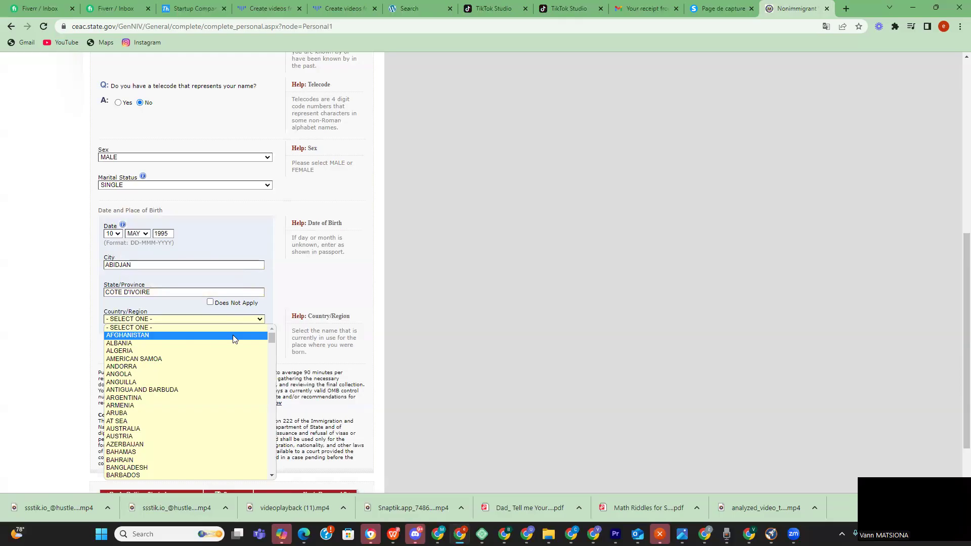
scroll(230, 339, down, 5)
scroll(204, 343, up, 3)
scroll(201, 348, down, 10)
scroll(146, 400, up, 4)
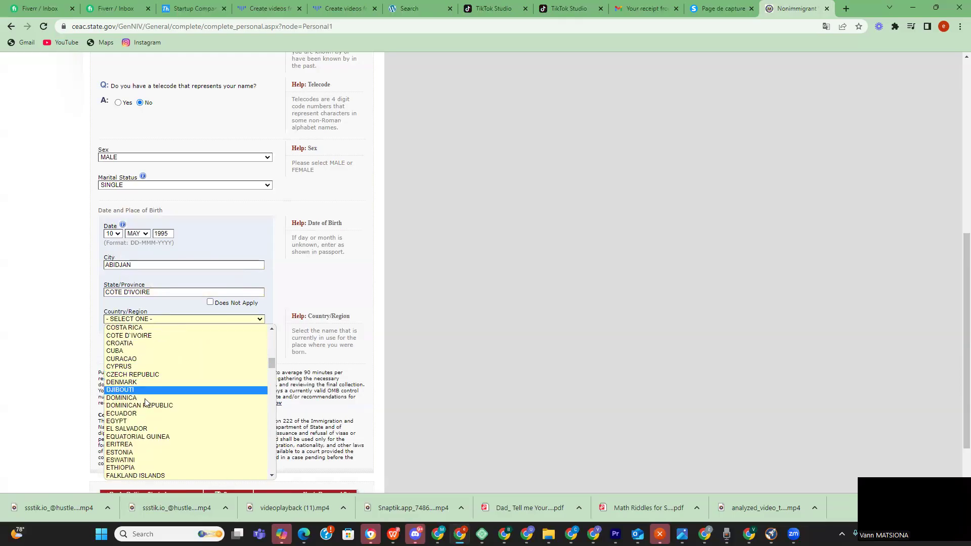
click(137, 336)
scroll(138, 346, down, 2)
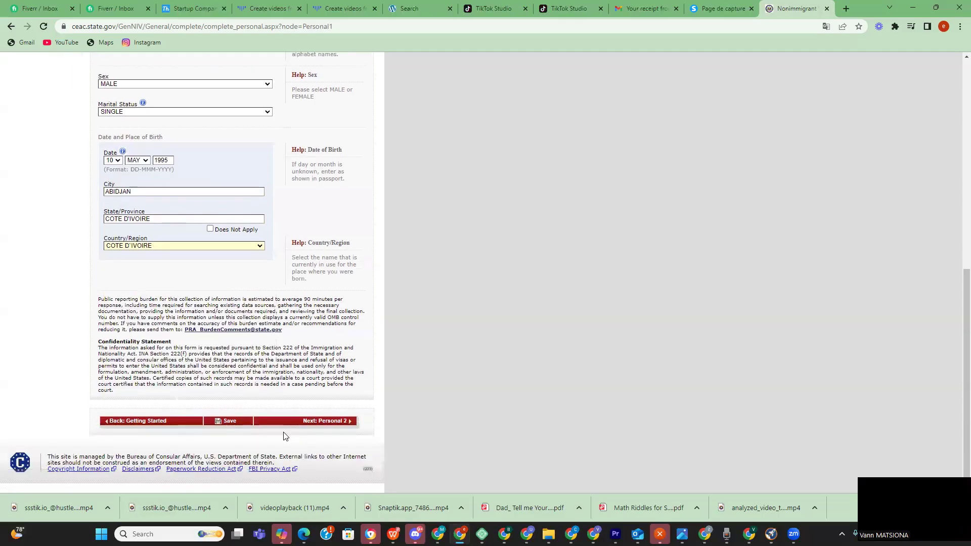
- Save Personal Information 1, resume the application, and advance to Personal Information 2
click(228, 421)
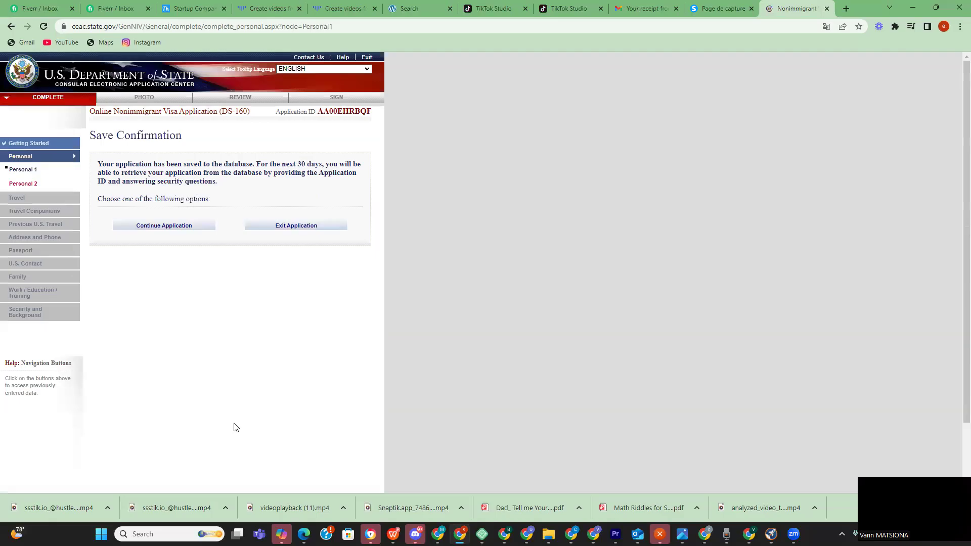
click(190, 226)
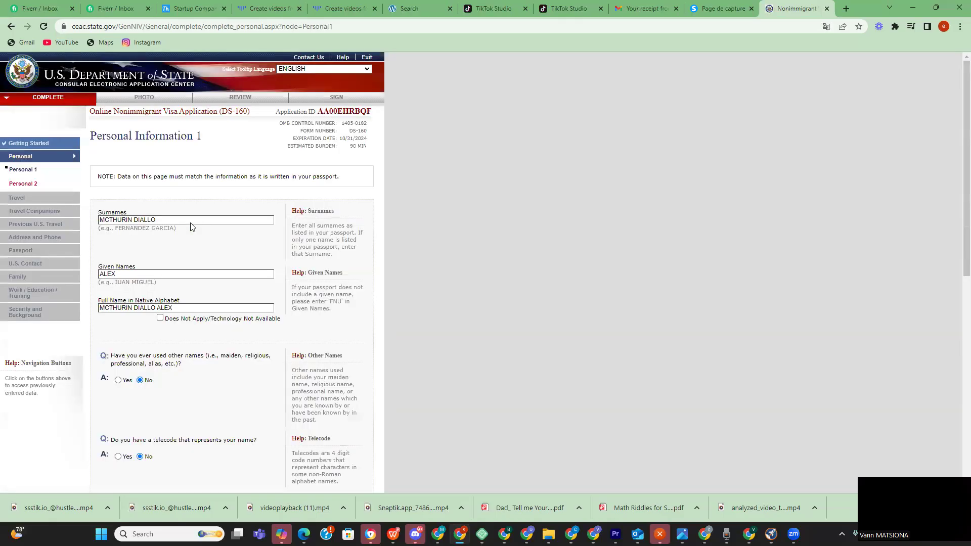
scroll(191, 291, down, 8)
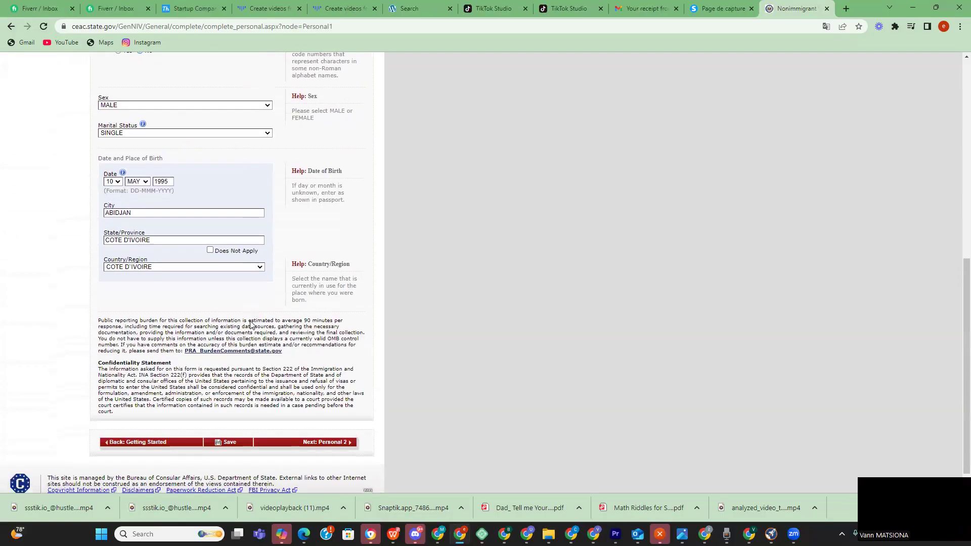
scroll(251, 323, down, 1)
click(336, 422)
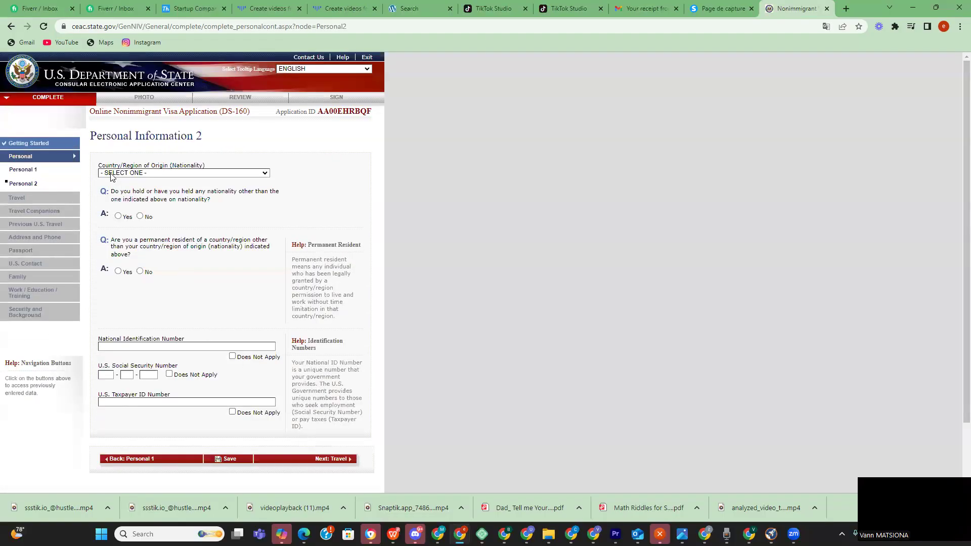
- Choose COTE D'IVOIRE as the nationality
click(227, 174)
scroll(195, 255, down, 14)
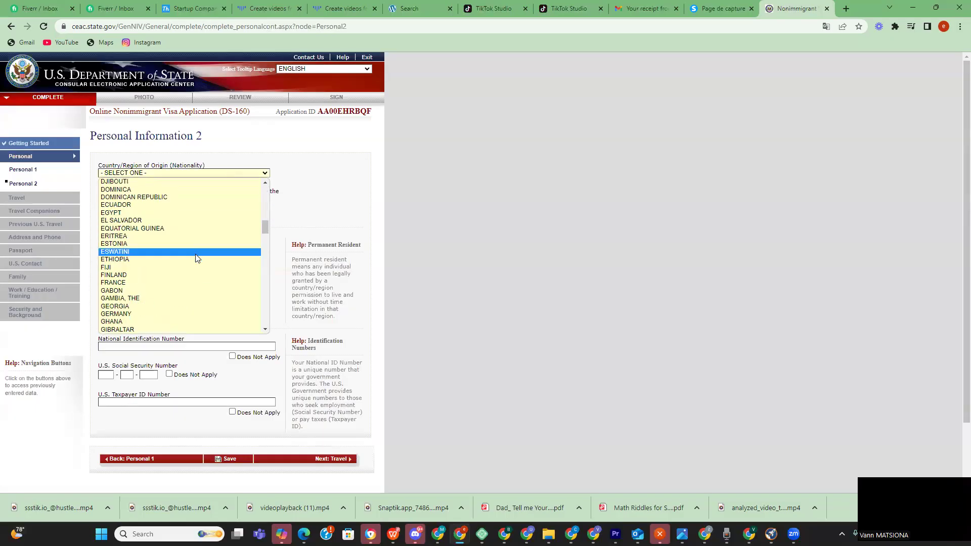
scroll(194, 253, up, 6)
scroll(175, 250, up, 1)
scroll(137, 242, down, 1)
scroll(154, 212, up, 4)
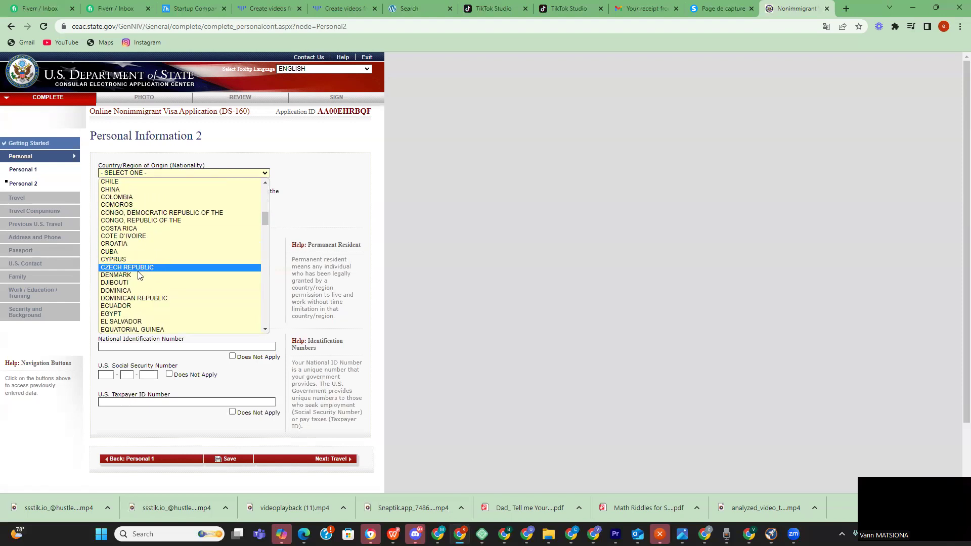
click(146, 237)
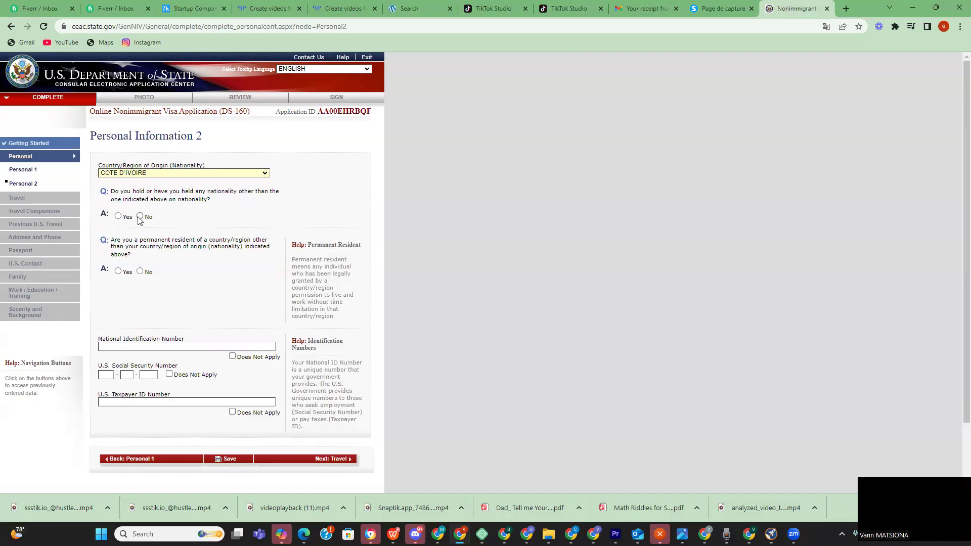
- Answer No to holding another nationality and to permanent residence elsewhere
click(118, 216)
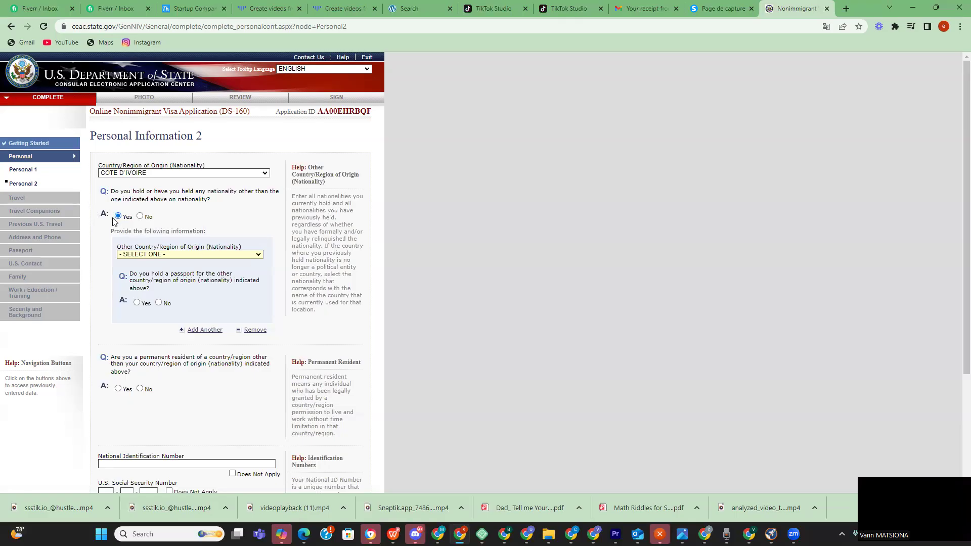
click(140, 216)
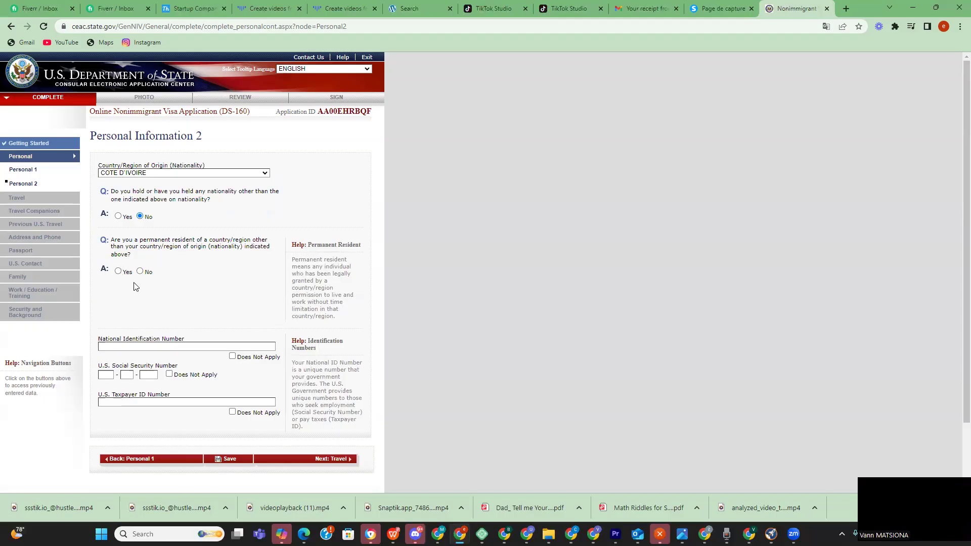
click(120, 271)
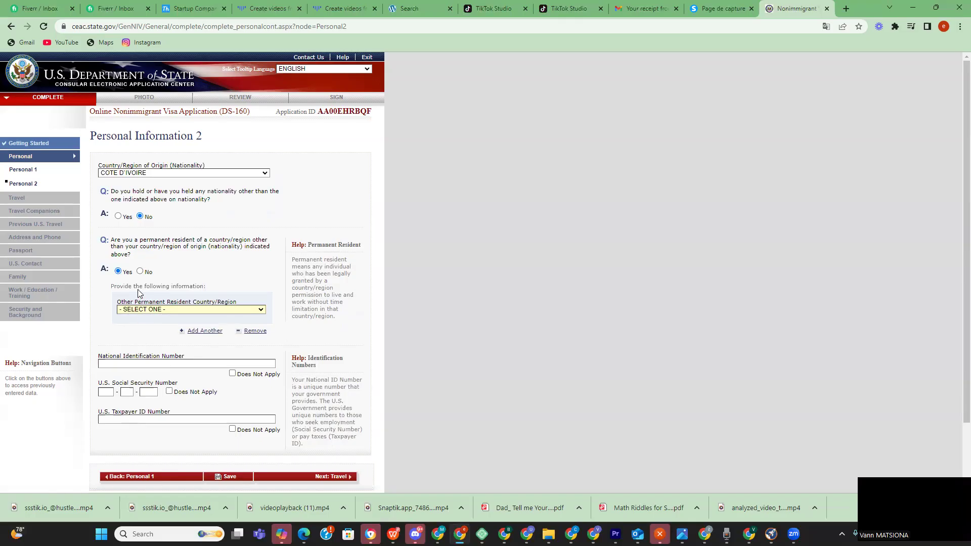
click(140, 272)
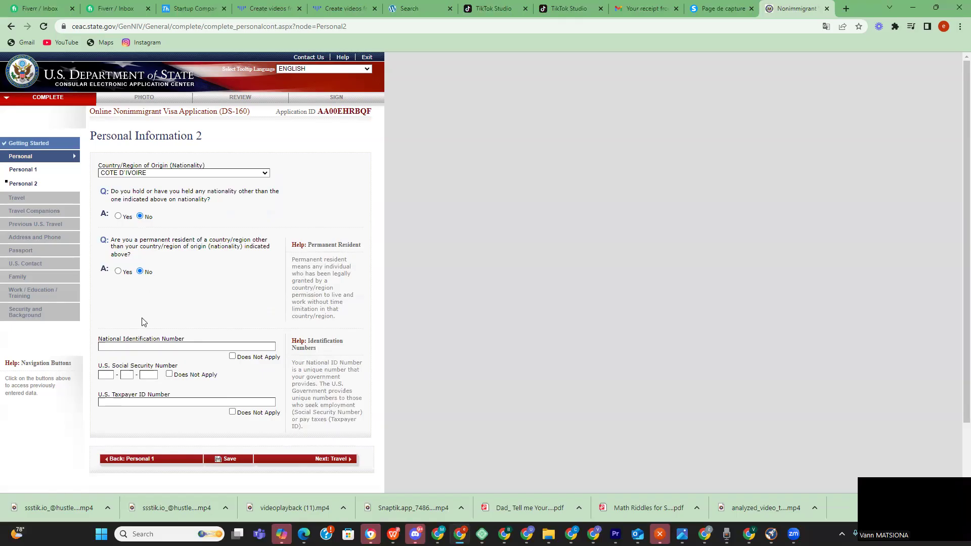
- Mark National ID, Social Security and Taxpayer ID as Does Not Apply, then go to Travel
click(147, 345)
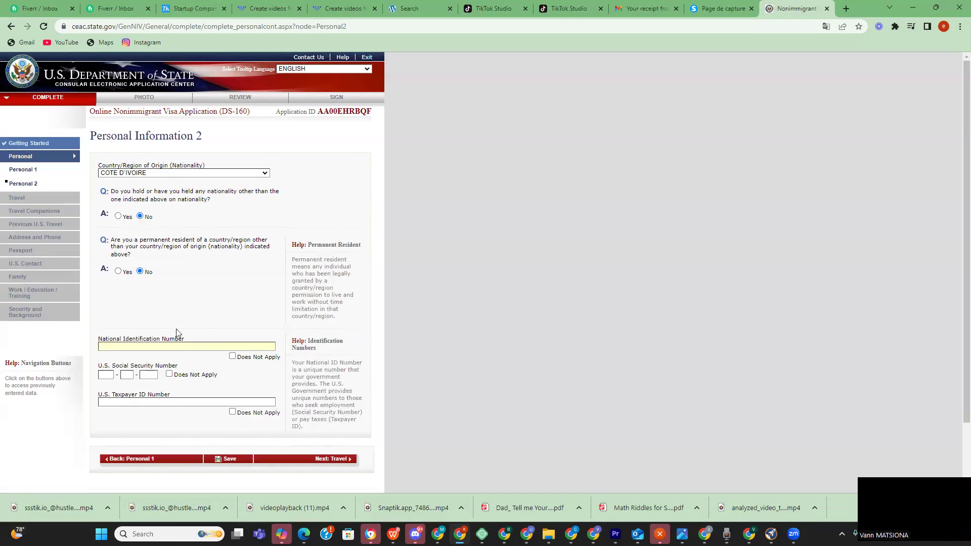
click(232, 356)
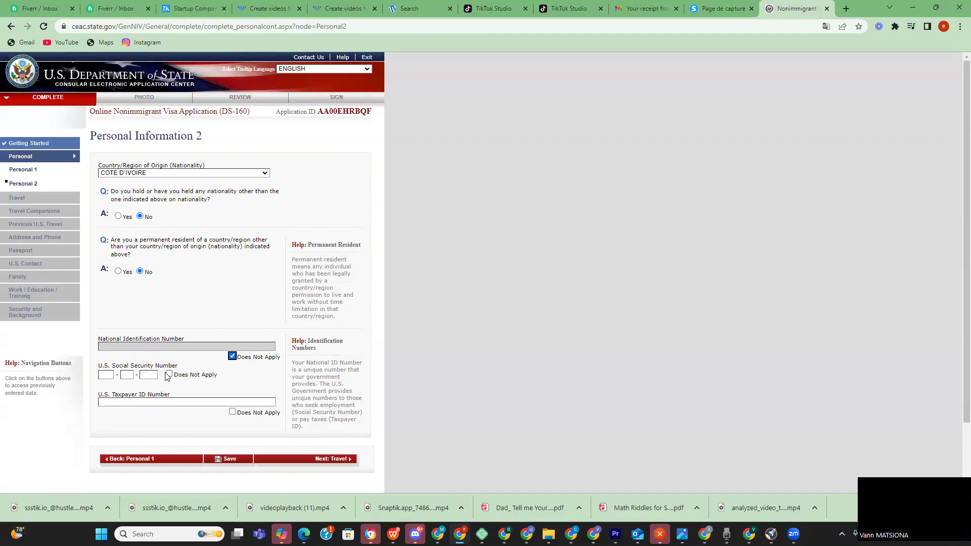
click(169, 374)
click(232, 412)
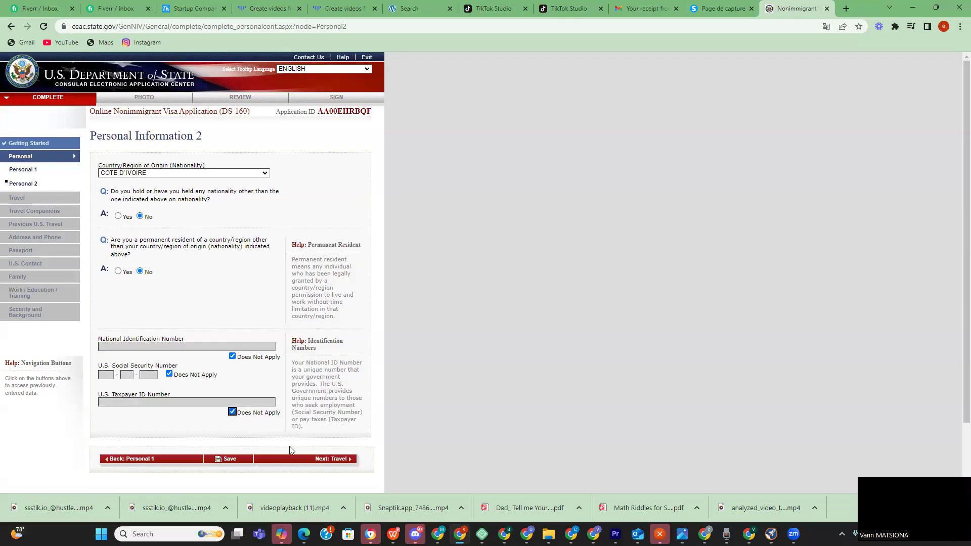
click(343, 461)
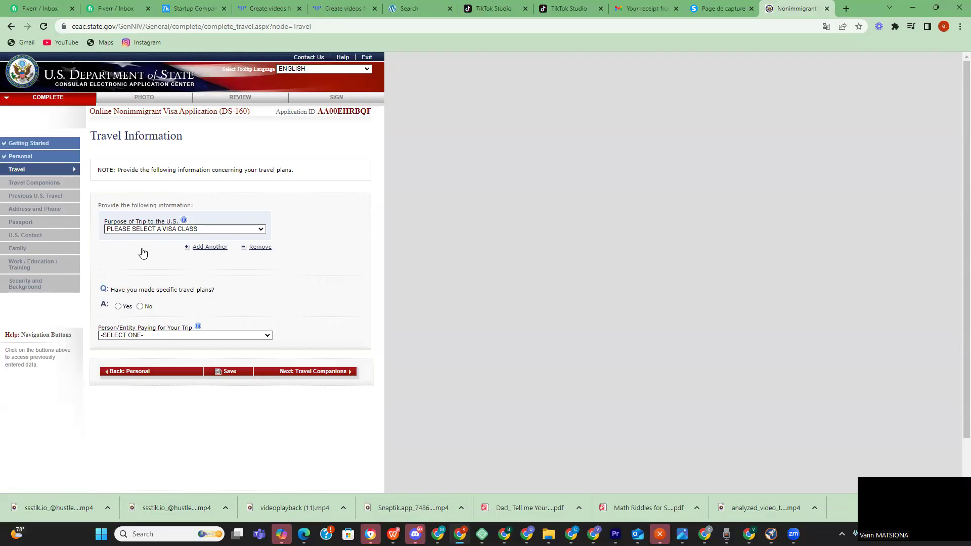
- Set trip purpose to B visitor, subtype TOURISM/MEDICAL TREATMENT (B2), with No specific travel plans
click(241, 230)
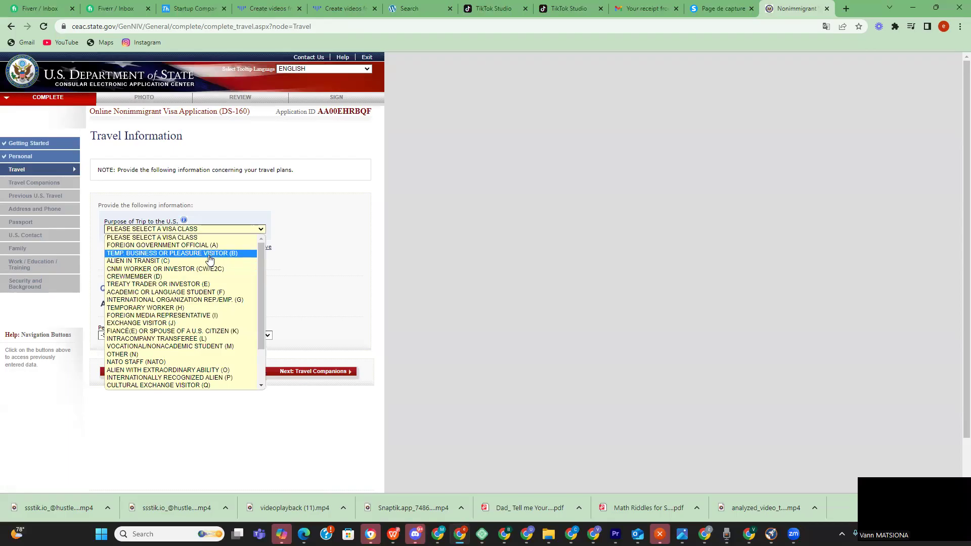
click(210, 253)
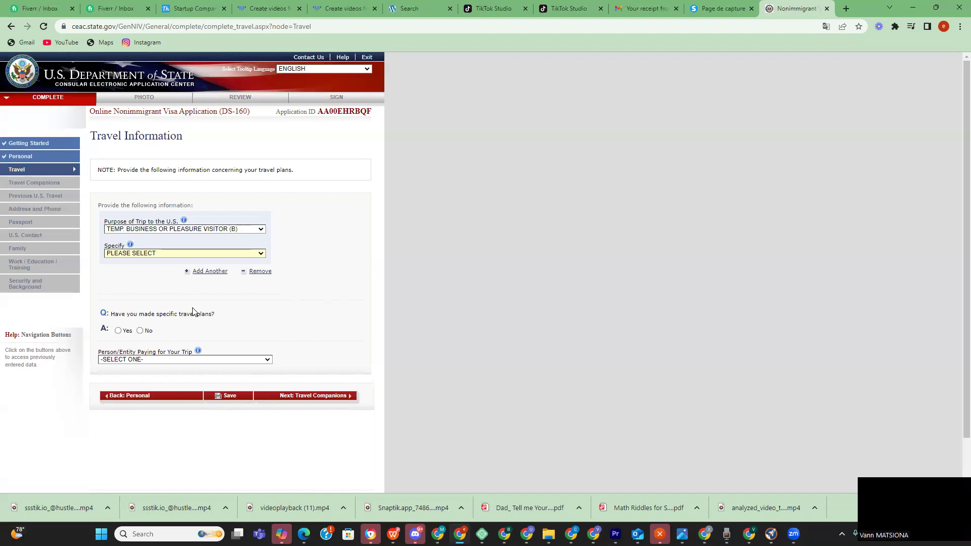
click(258, 254)
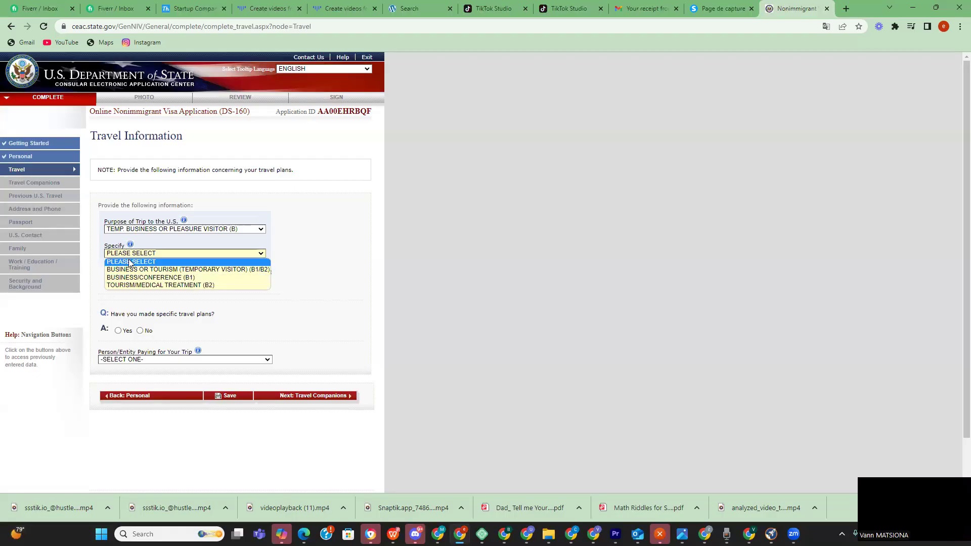
click(182, 286)
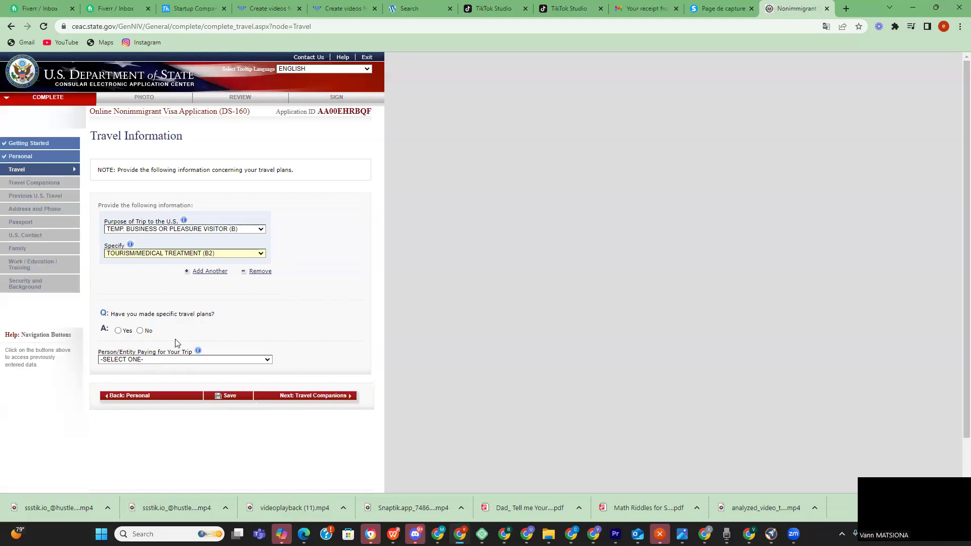
click(140, 331)
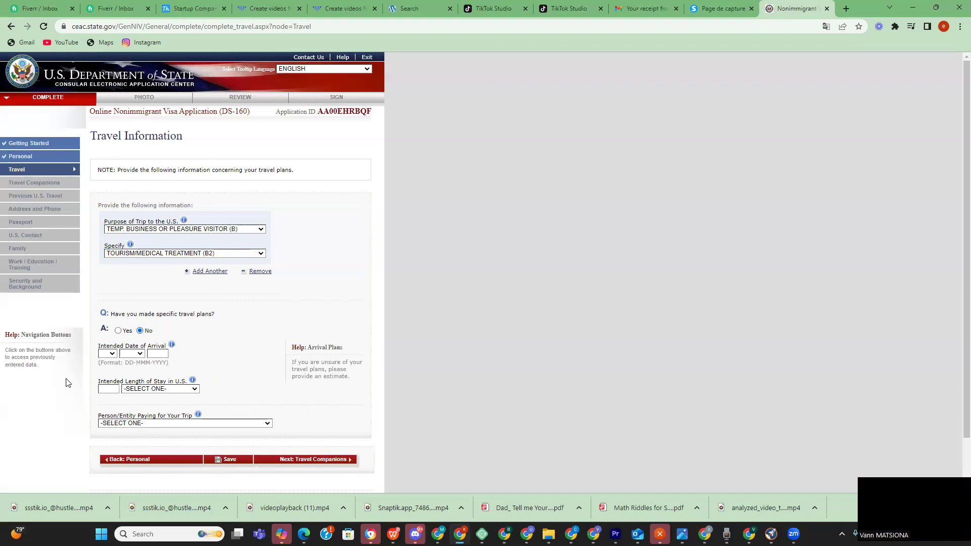
- Set the intended arrival date to 10 SEP 2025
click(111, 354)
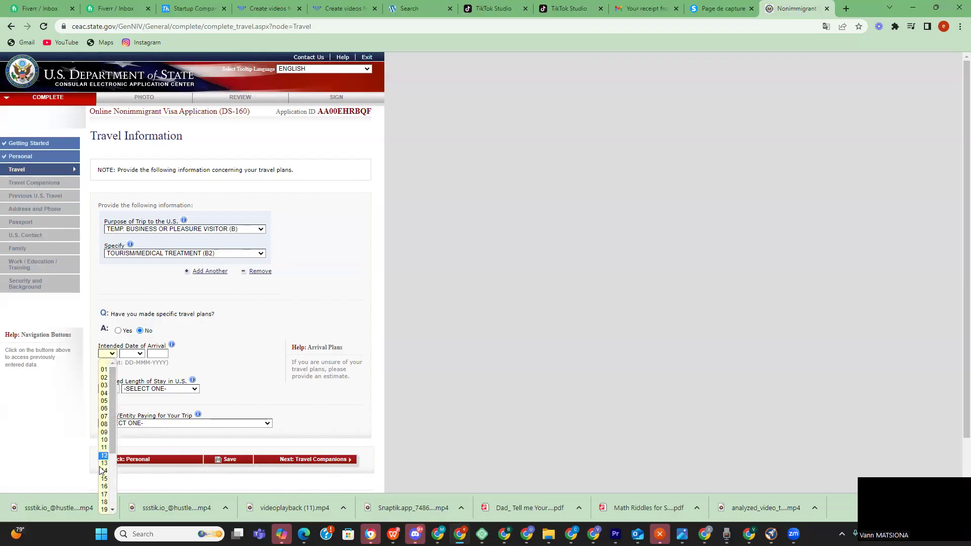
click(104, 439)
click(131, 354)
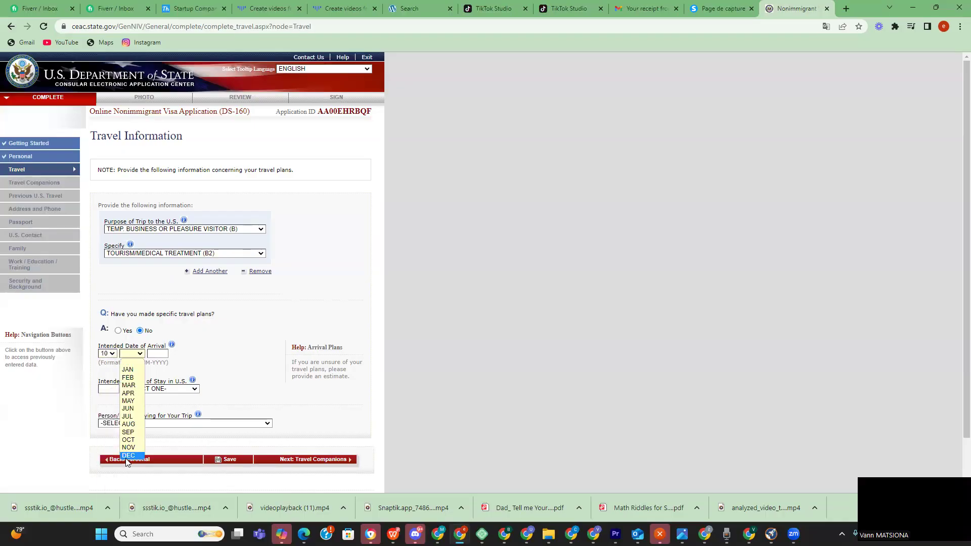
click(130, 434)
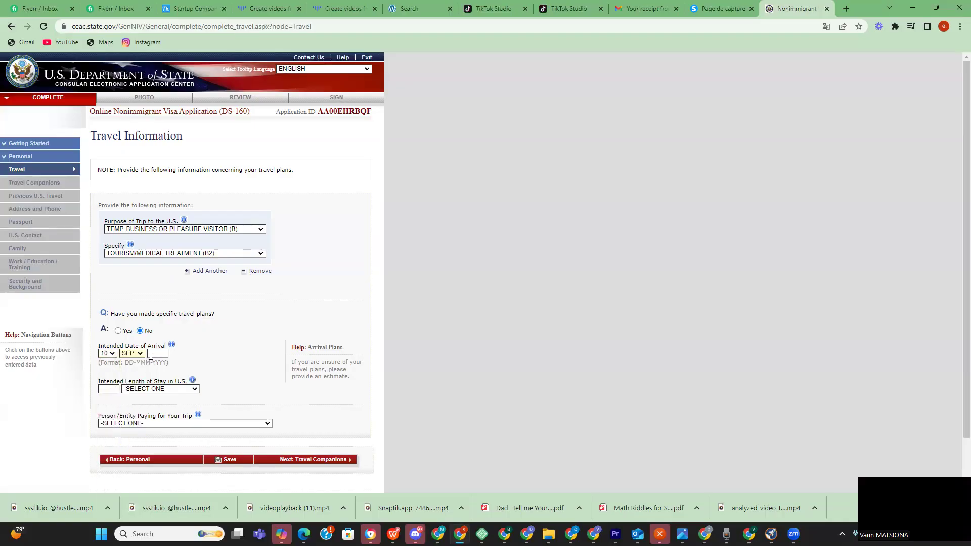
text(2025)
- Set the intended length of stay to 15 DAY(S)
click(113, 387)
text(15)
click(181, 390)
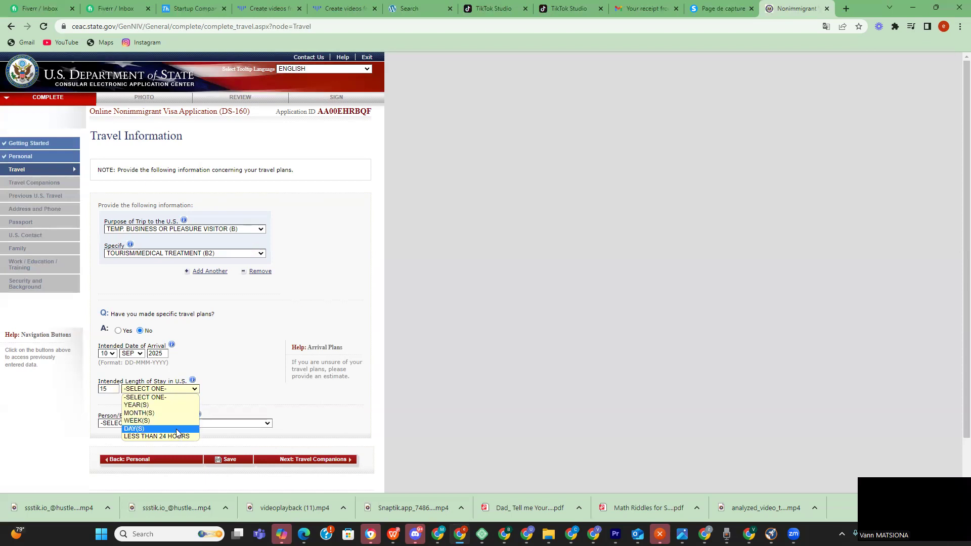
click(181, 421)
click(180, 390)
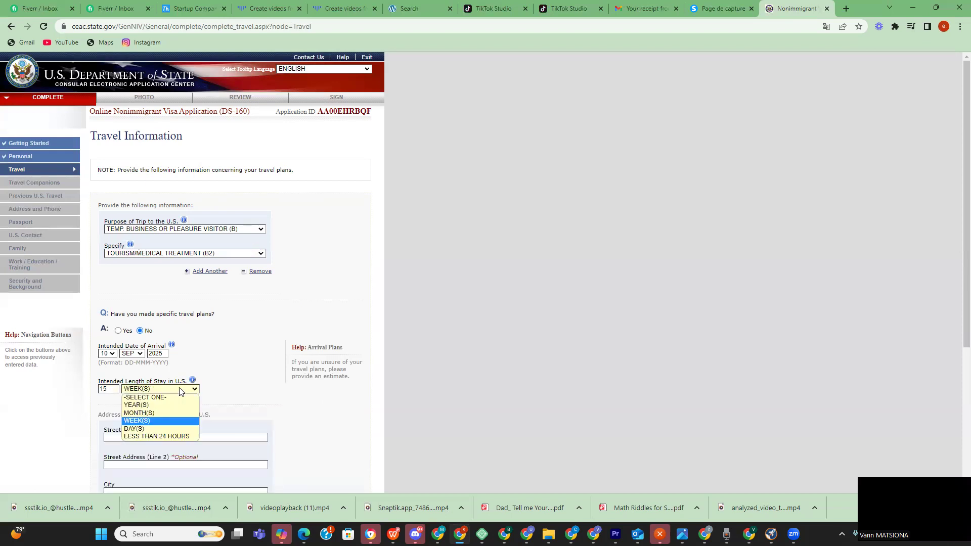
click(158, 425)
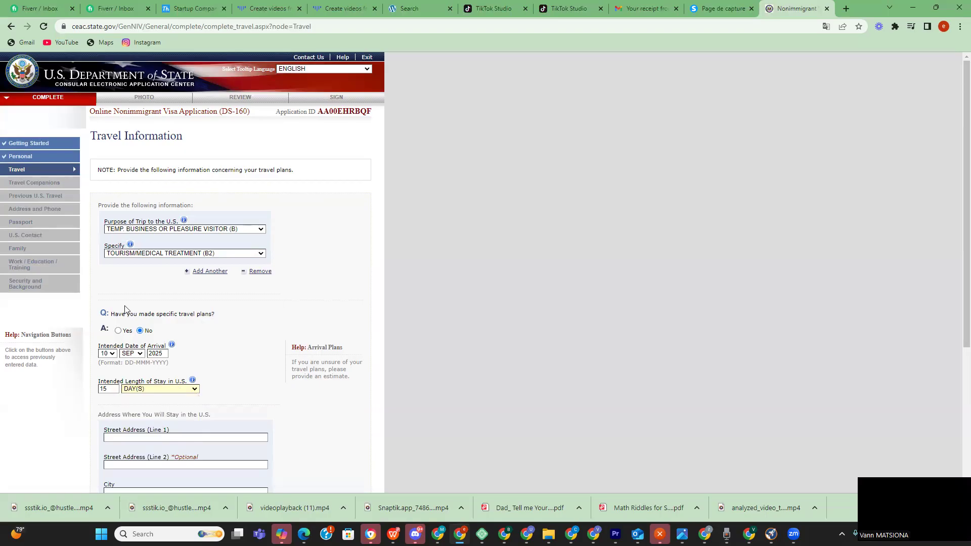
scroll(124, 305, down, 4)
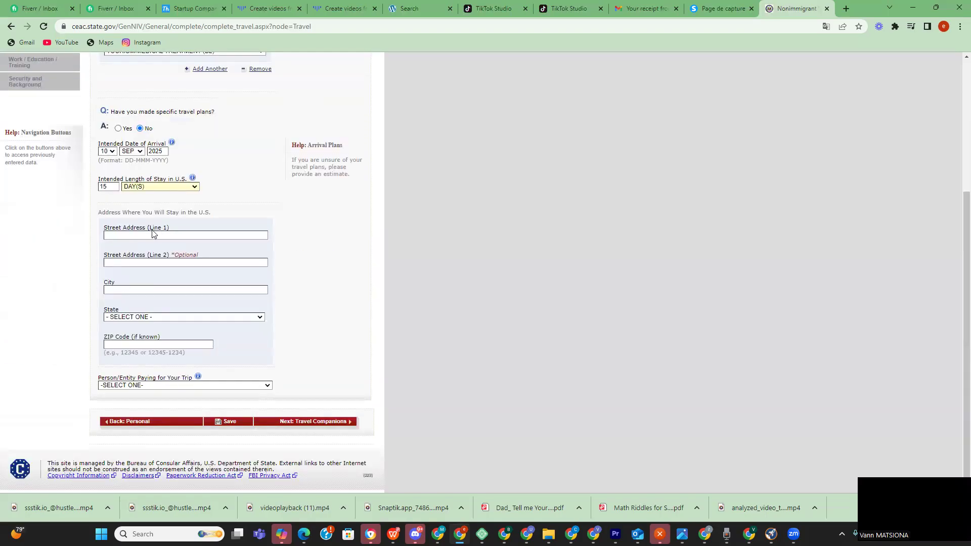
scroll(153, 233, up, 1)
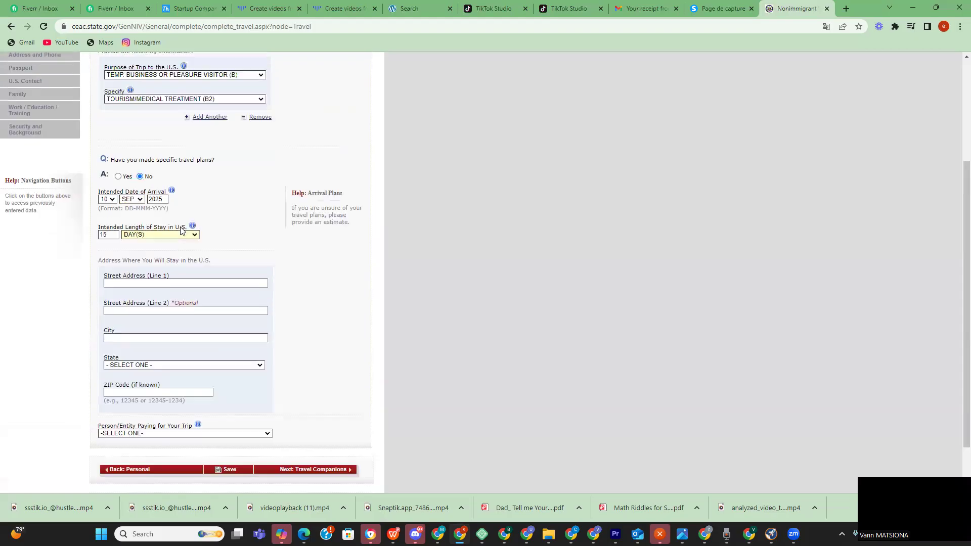
click(144, 285)
text(762)
key(BackSpace)
key(BackSpace)
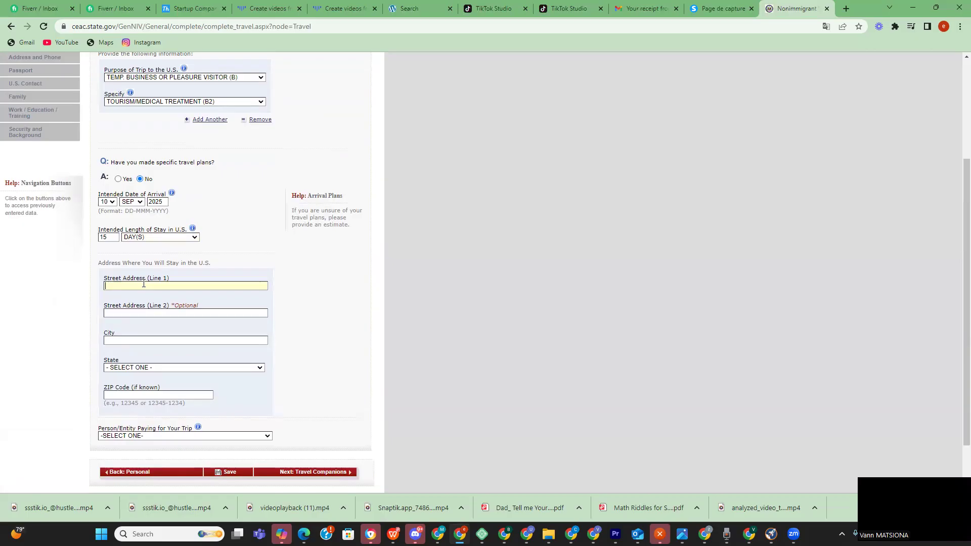
text(1===)
key(BackSpace)
key(BackSpace)
key(BackSpace)
key(BackSpace)
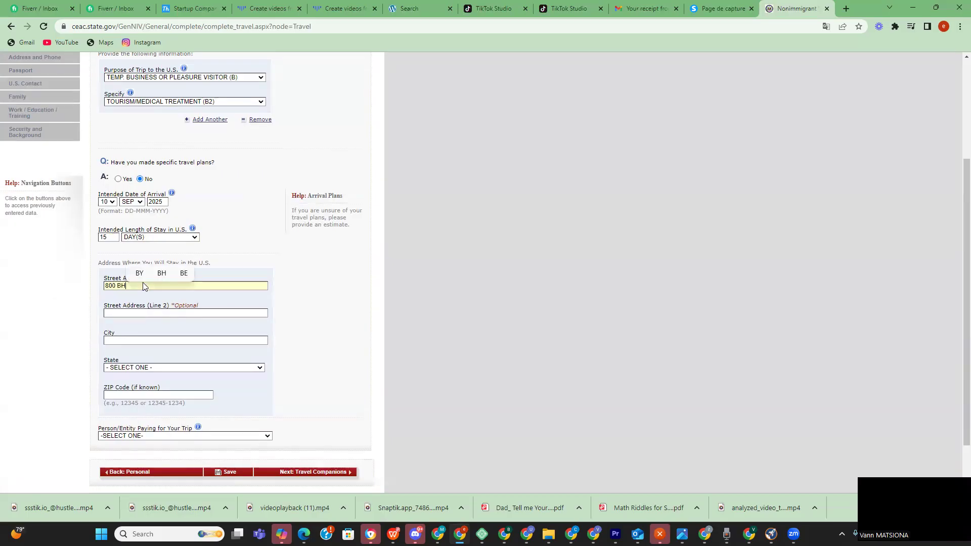
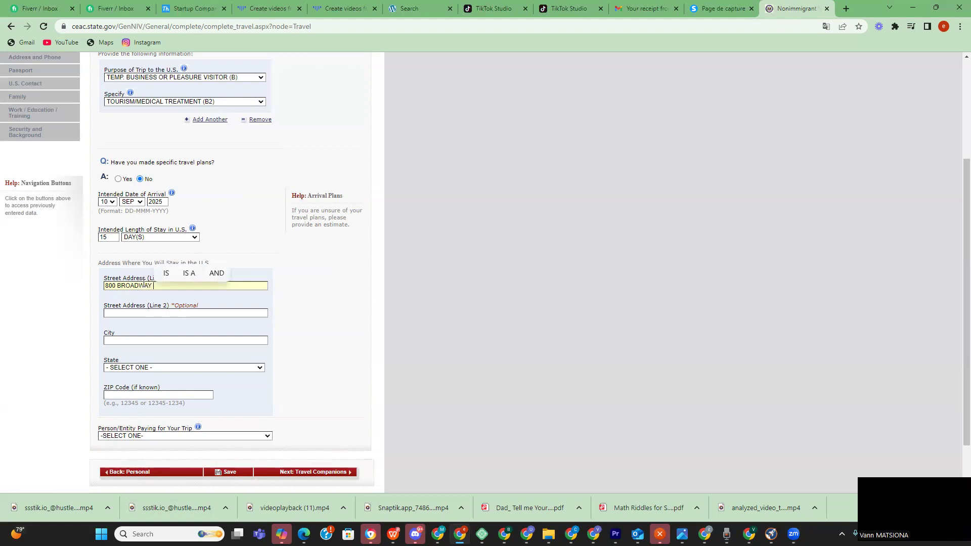
key(Tab)
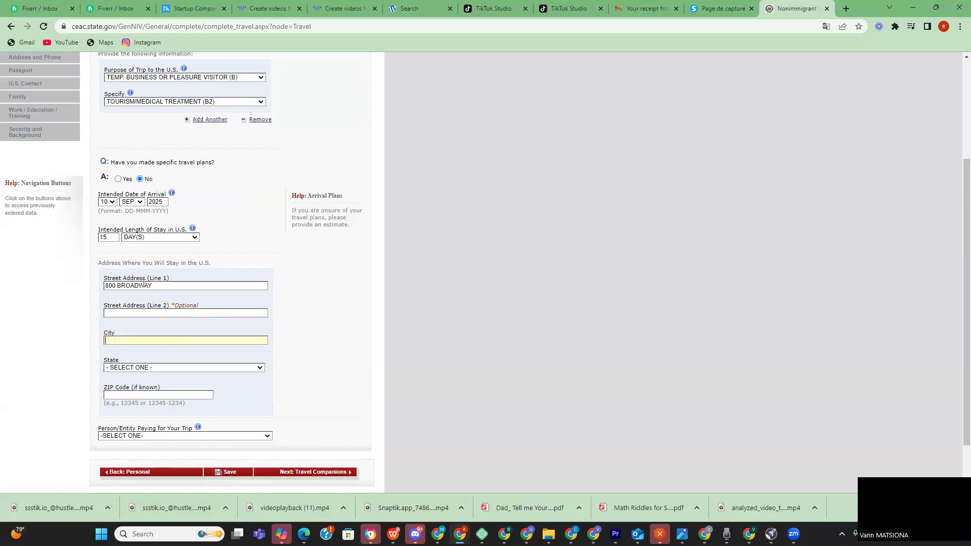
text(NEW YORK CITY)
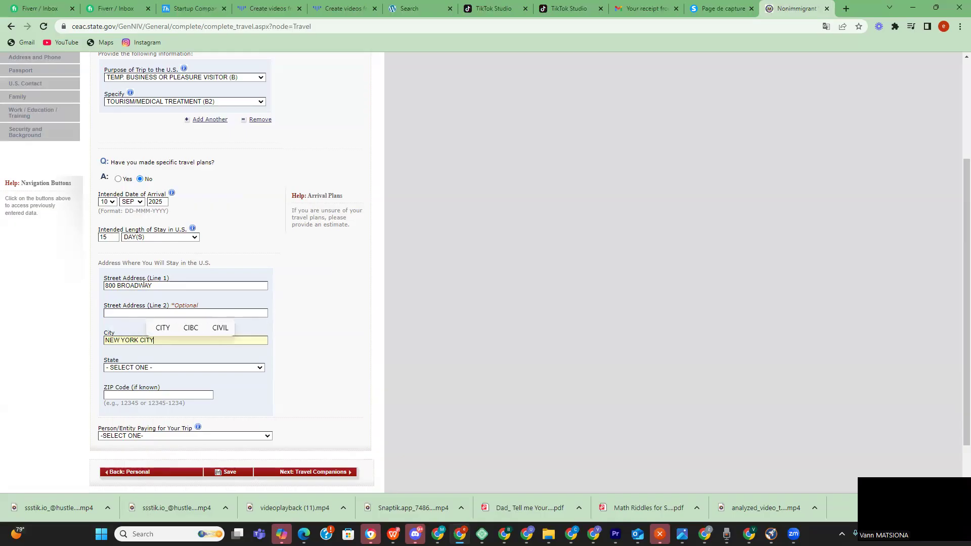
key(Tab)
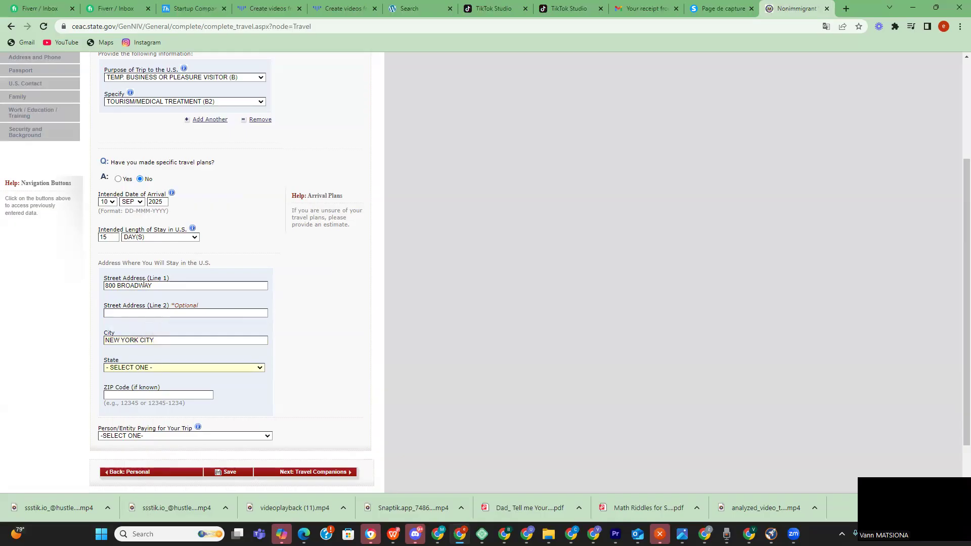
- Select NEW YORK as the state and enter ZIP code 11221
click(262, 368)
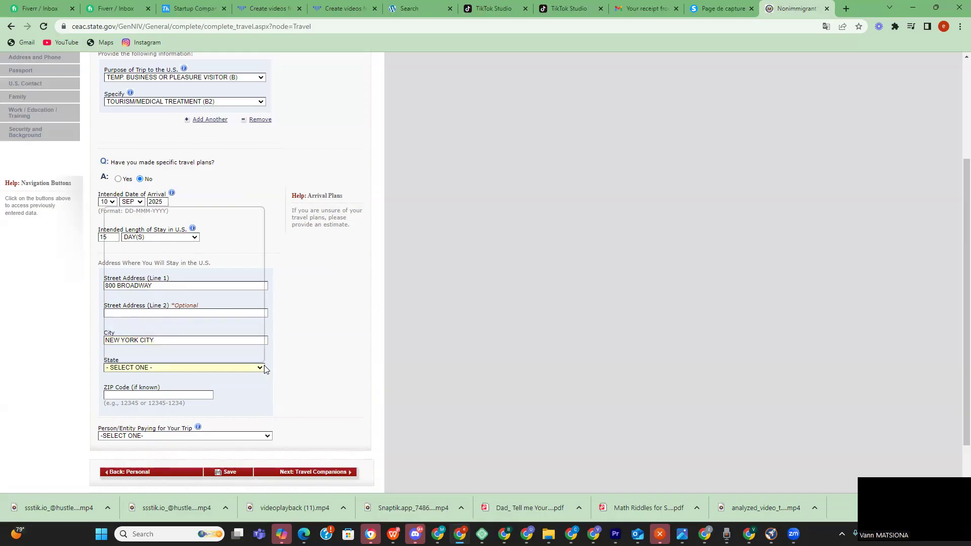
scroll(228, 293, down, 6)
scroll(171, 267, up, 4)
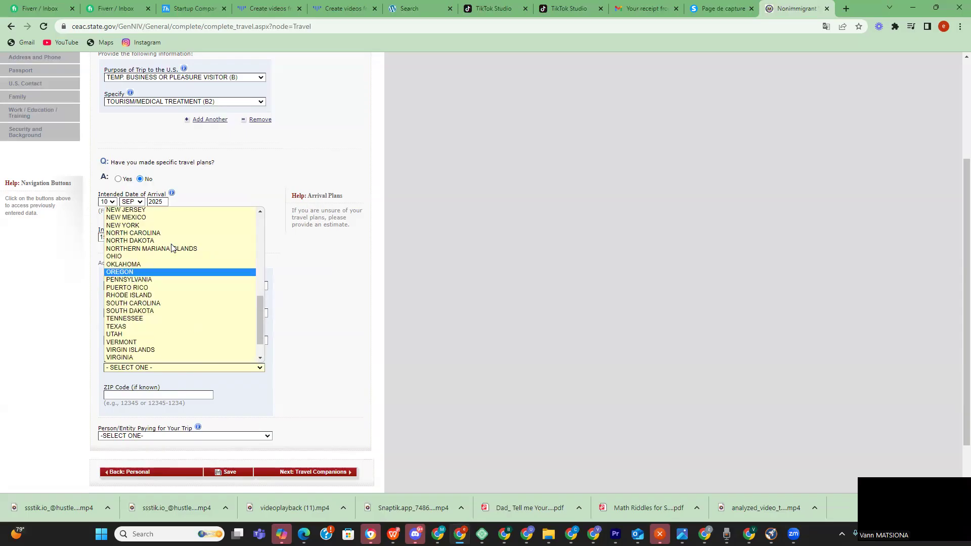
scroll(171, 266, down, 5)
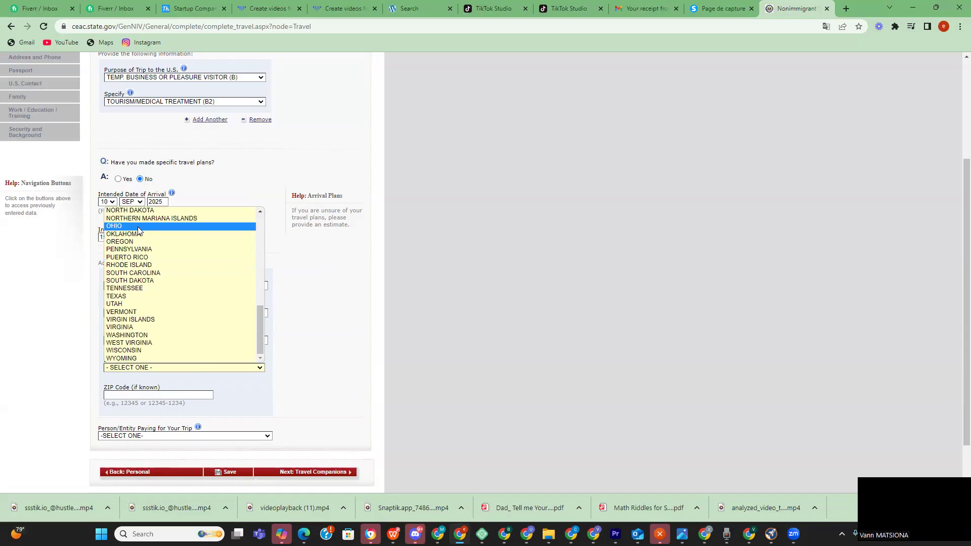
scroll(140, 279, up, 3)
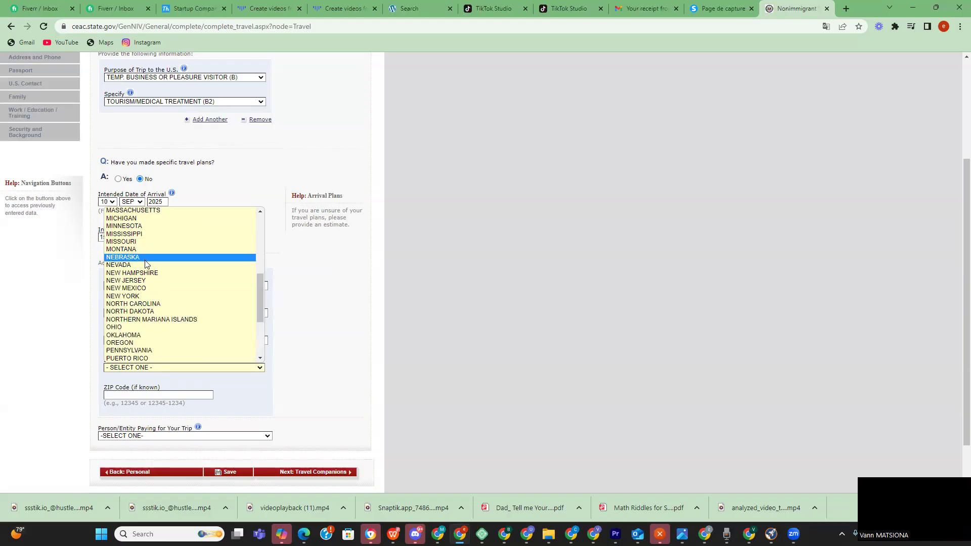
click(142, 297)
click(143, 390)
text(11221)
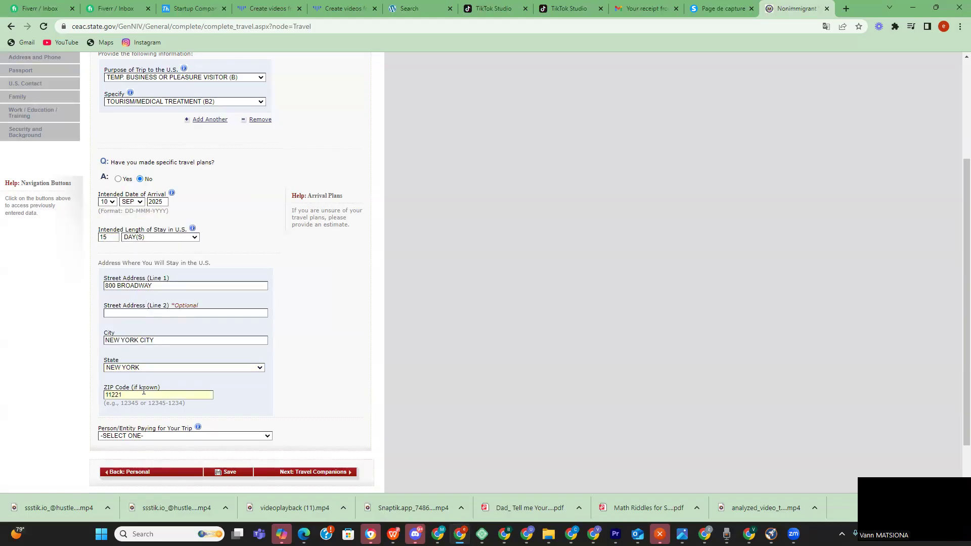
scroll(144, 390, down, 1)
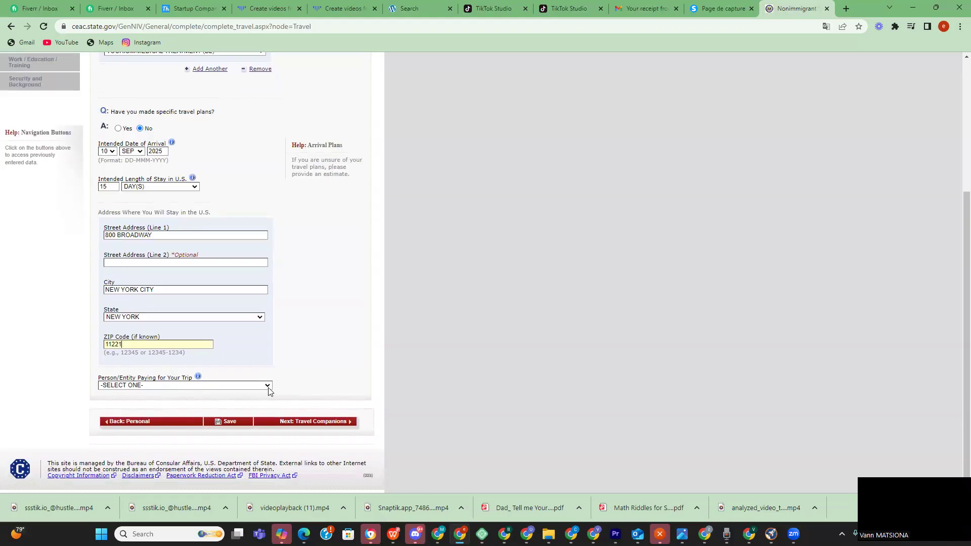
- Set Person/Entity Paying for Your Trip to SELF
drag(126, 344, 96, 344)
click(160, 388)
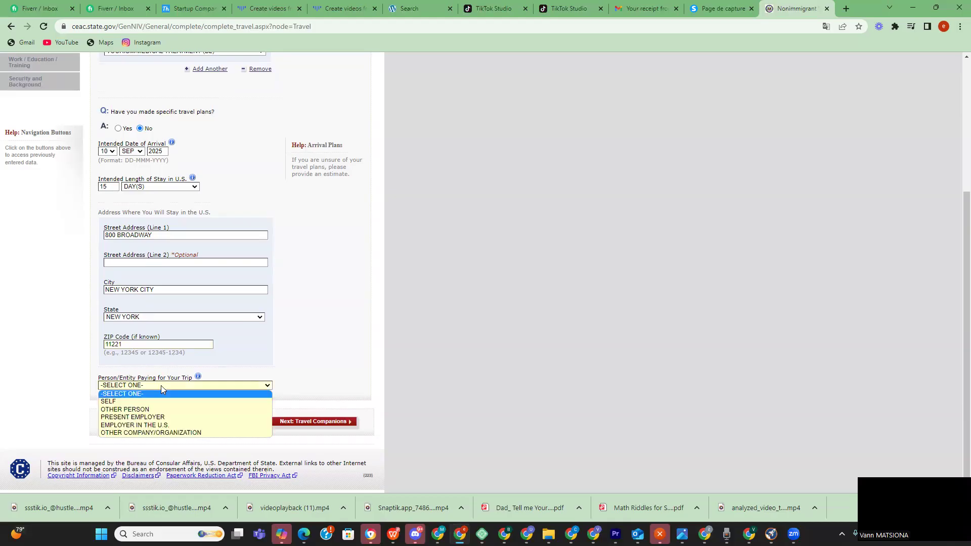
click(146, 401)
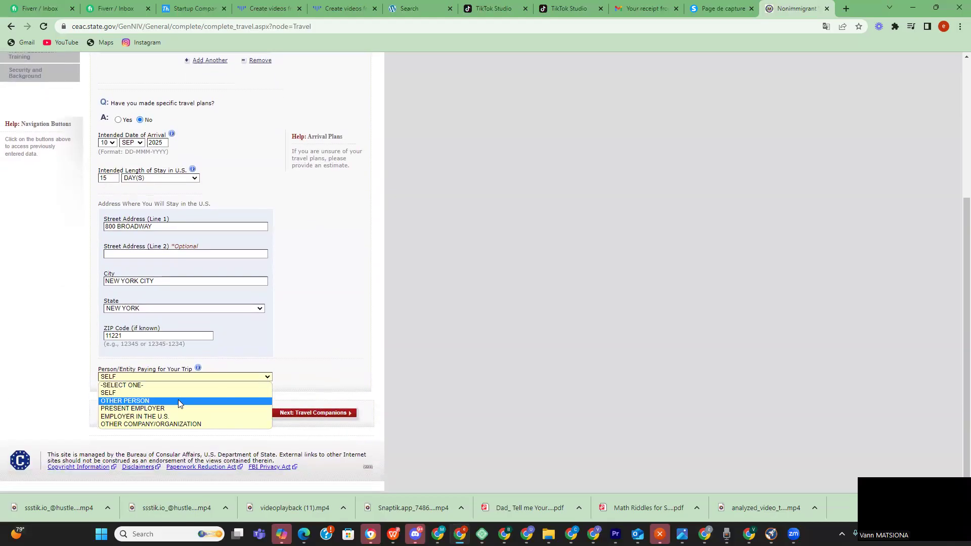
click(178, 399)
click(259, 387)
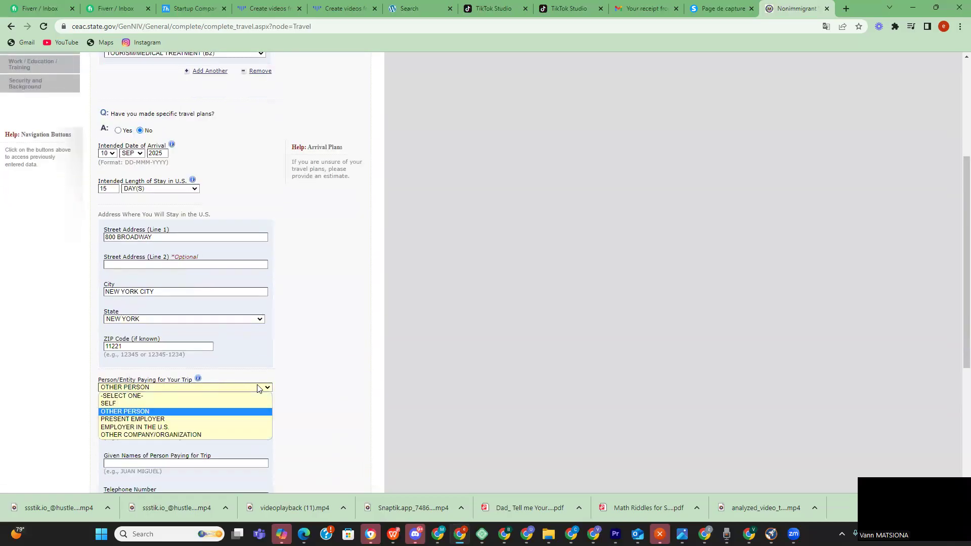
click(166, 420)
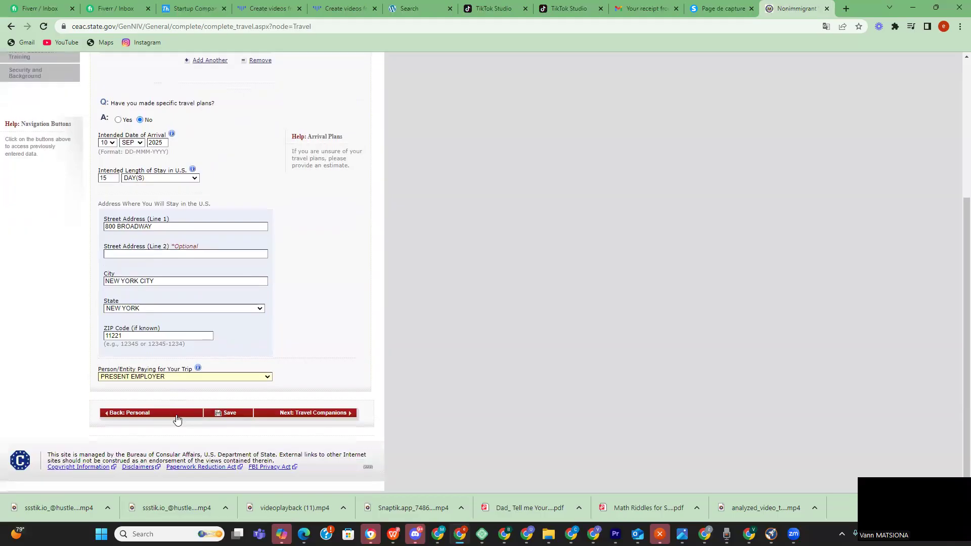
click(255, 378)
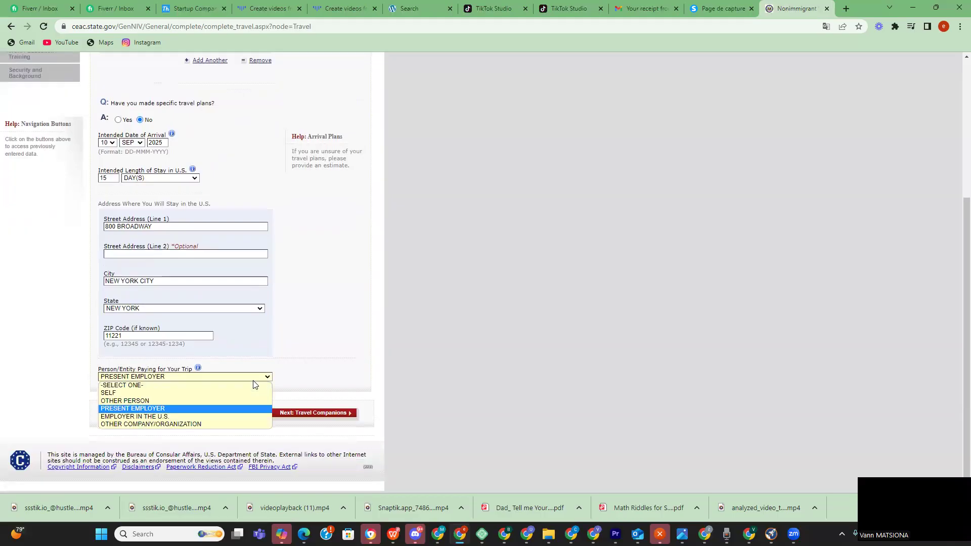
click(169, 418)
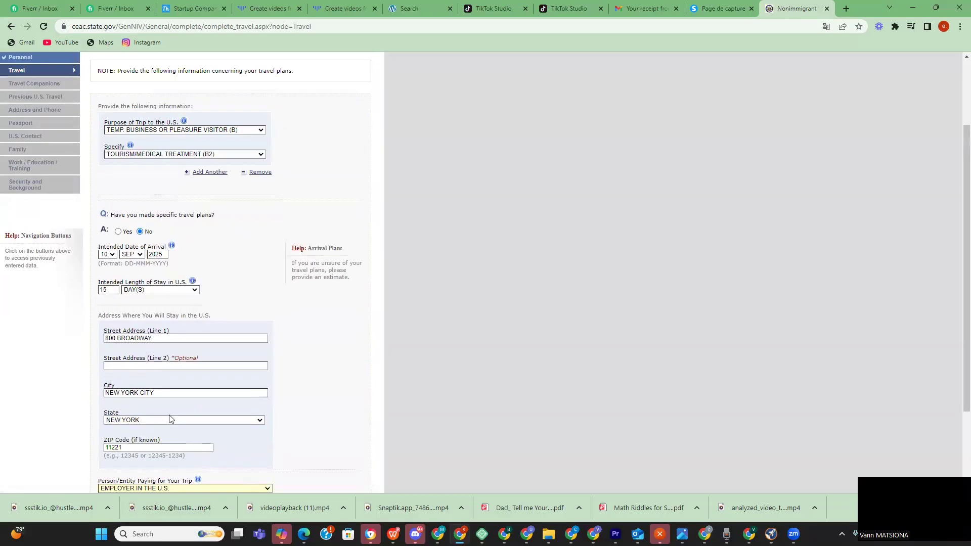
click(226, 392)
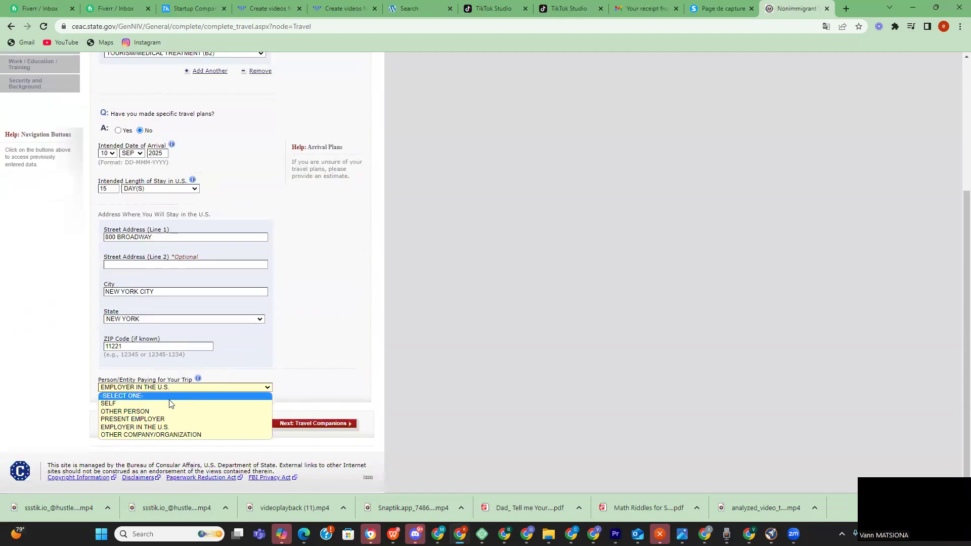
click(168, 401)
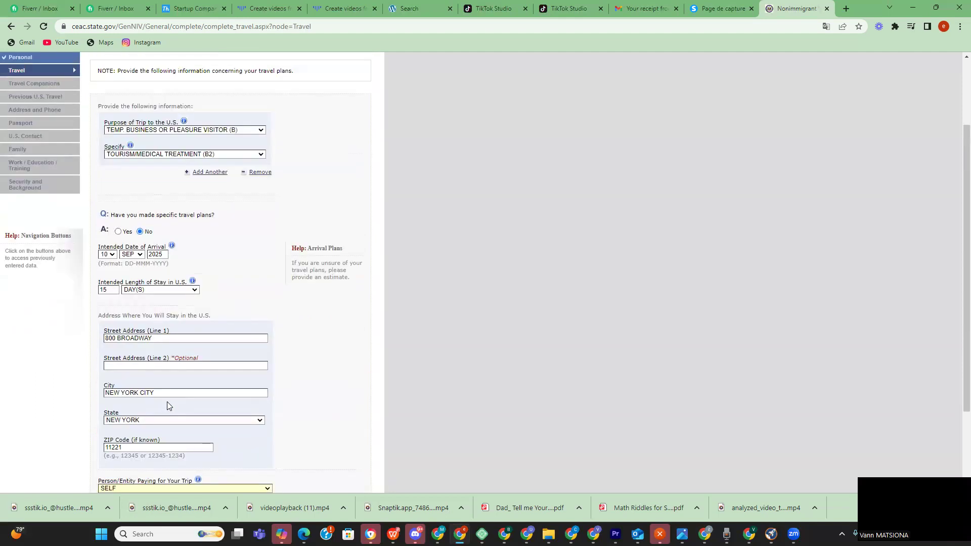
- Save the Travel Information page, return to the application and proceed to Travel Companions
scroll(167, 401, down, 2)
click(219, 415)
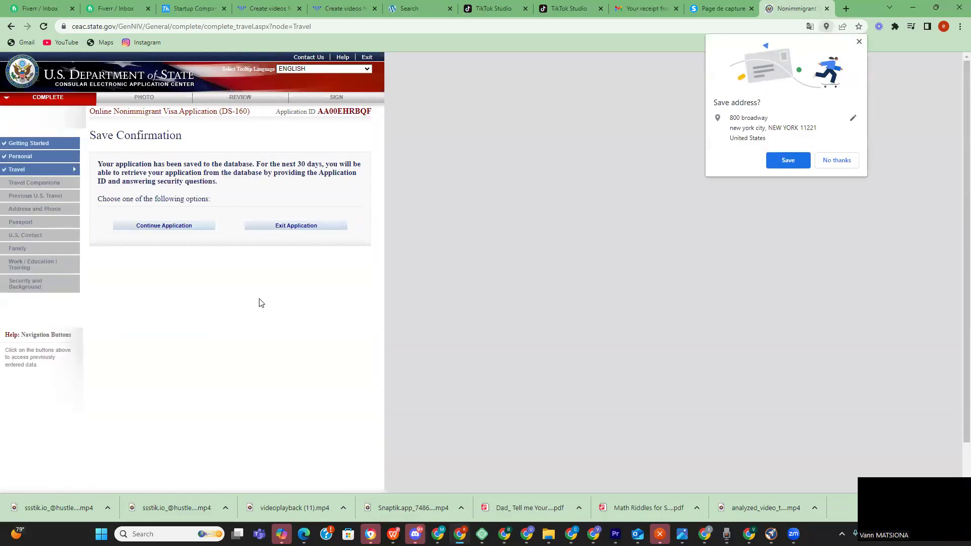
click(198, 227)
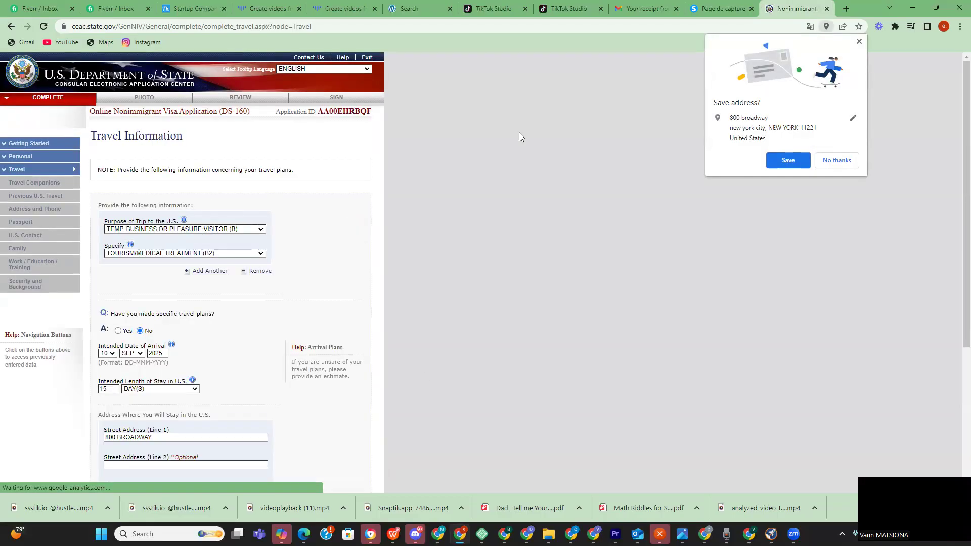
scroll(498, 141, down, 4)
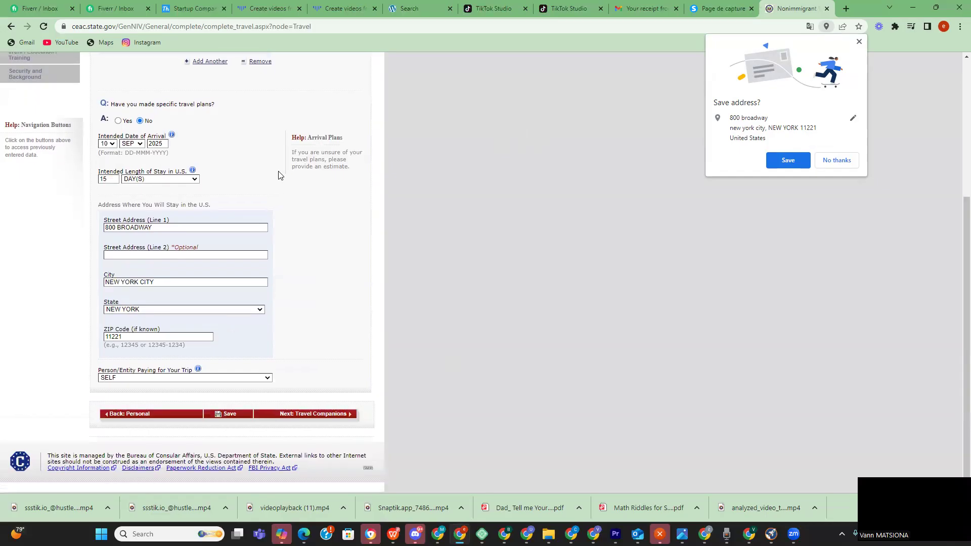
click(310, 414)
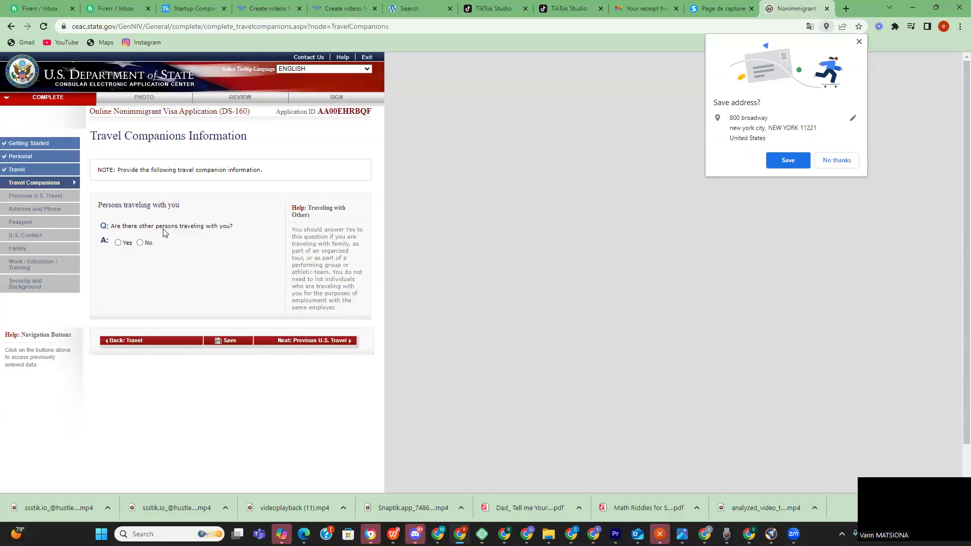
- Answer No to other persons traveling with you and continue to Previous U.S. Travel
click(140, 243)
click(118, 244)
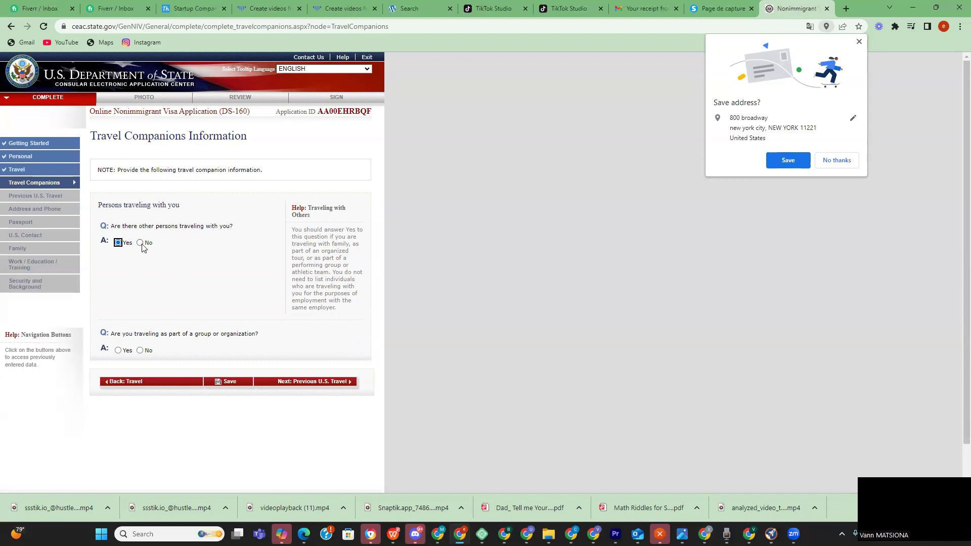
click(140, 243)
click(291, 342)
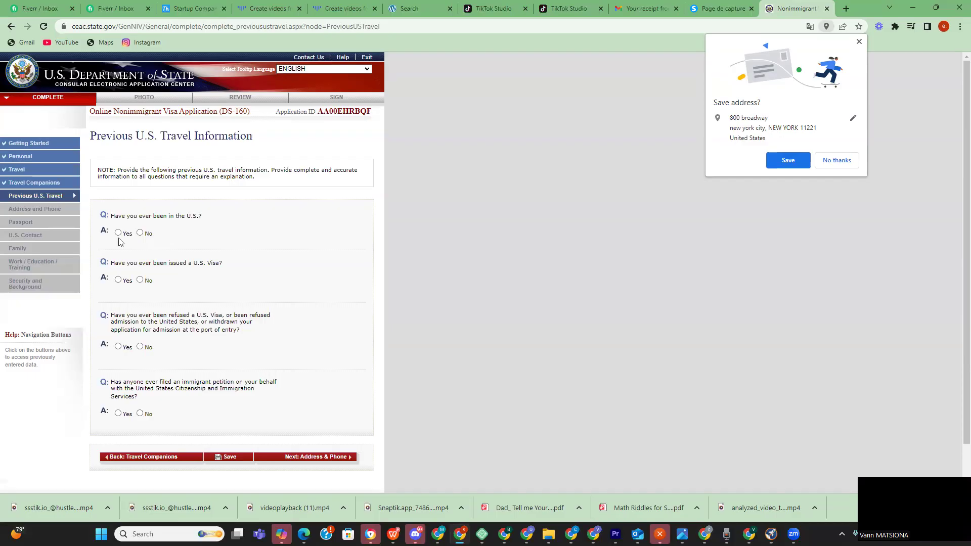
- Answer No to prior U.S. visits, visas, visa refusals and immigrant petitions, then continue to Address and Phone
click(139, 232)
click(140, 280)
scroll(152, 287, down, 1)
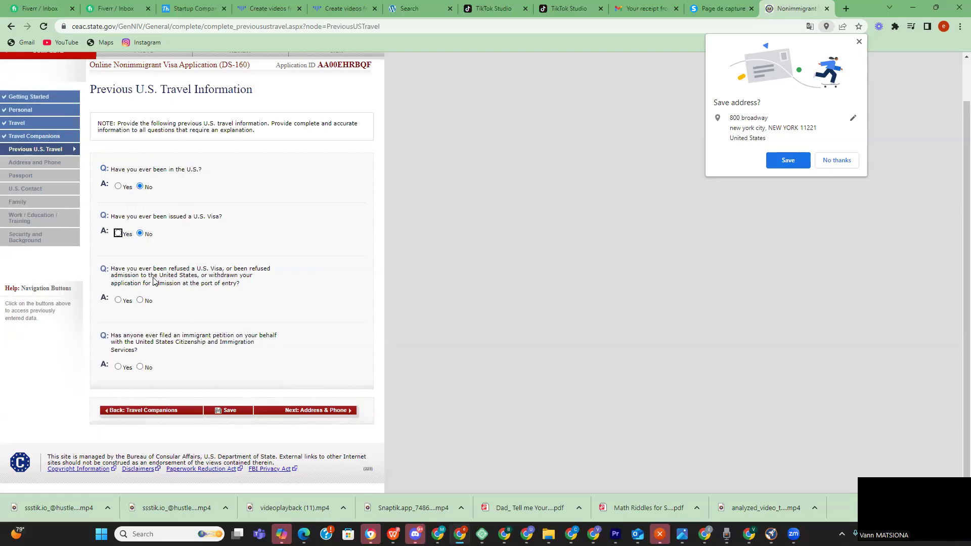
click(118, 300)
click(175, 380)
scroll(212, 349, down, 2)
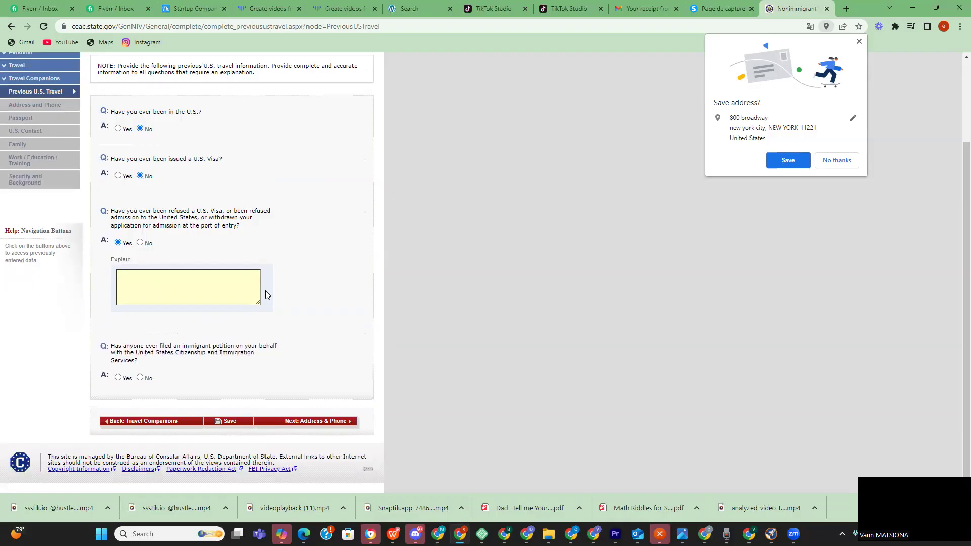
click(218, 272)
click(140, 243)
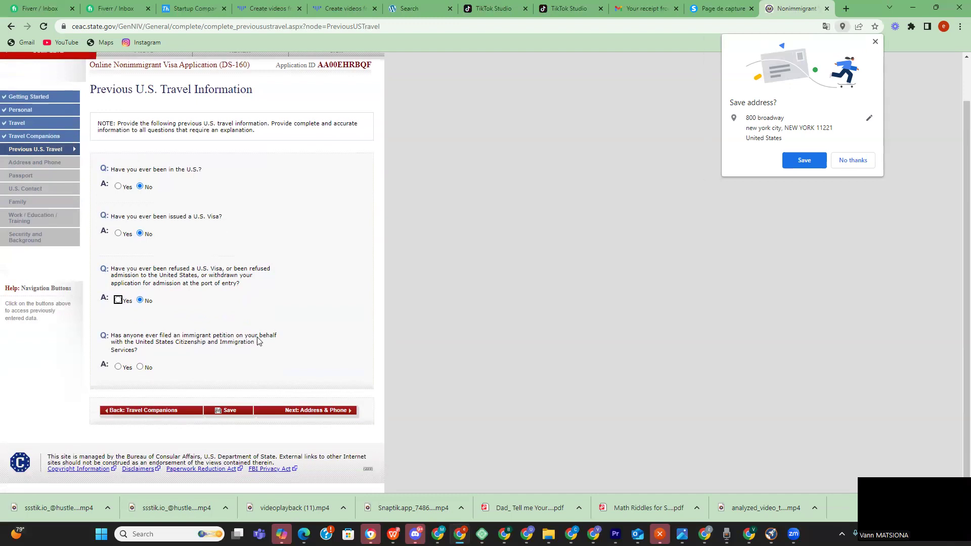
click(140, 367)
click(293, 411)
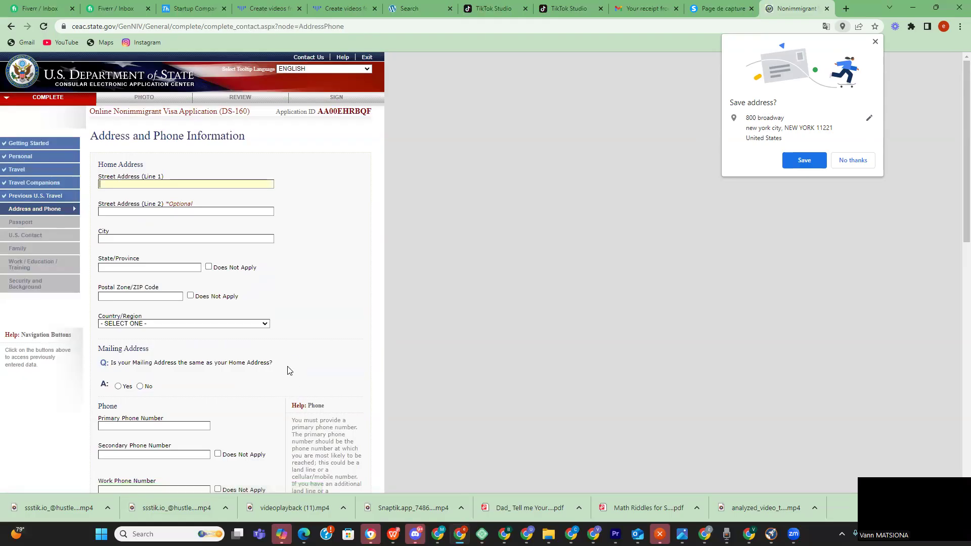
scroll(265, 312, down, 3)
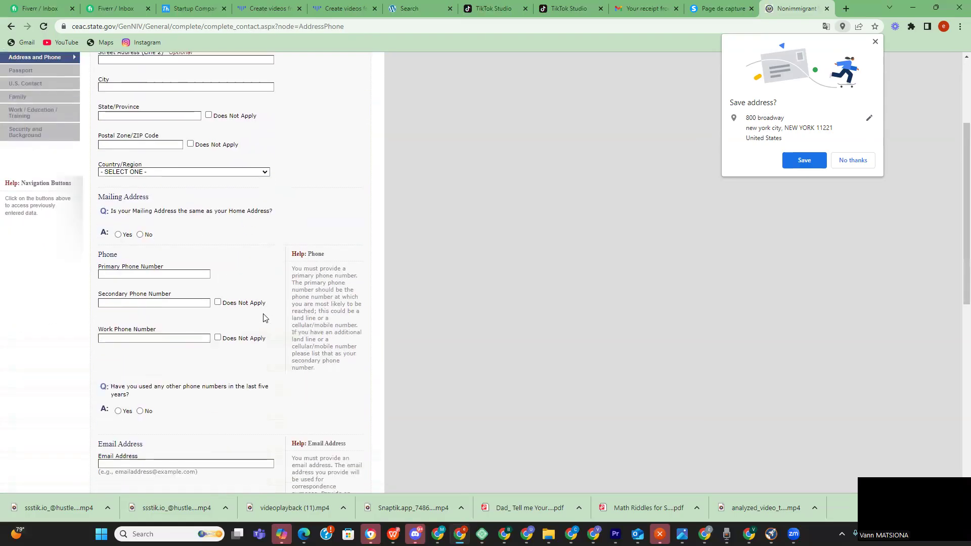
scroll(264, 313, up, 3)
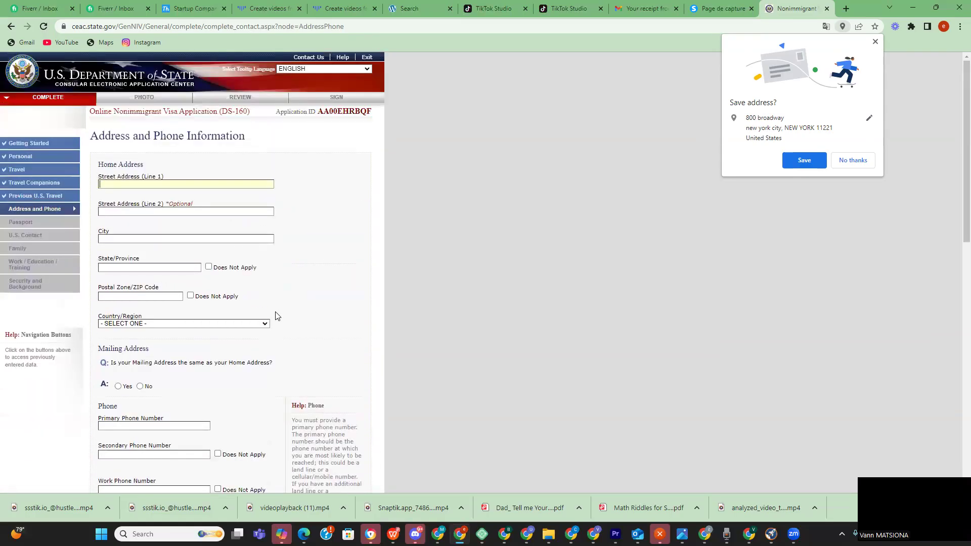
click(170, 185)
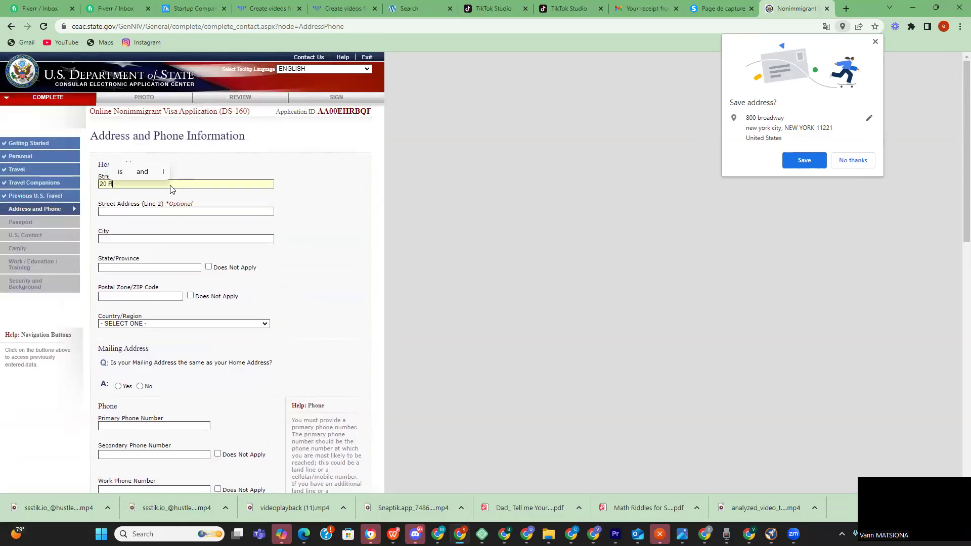
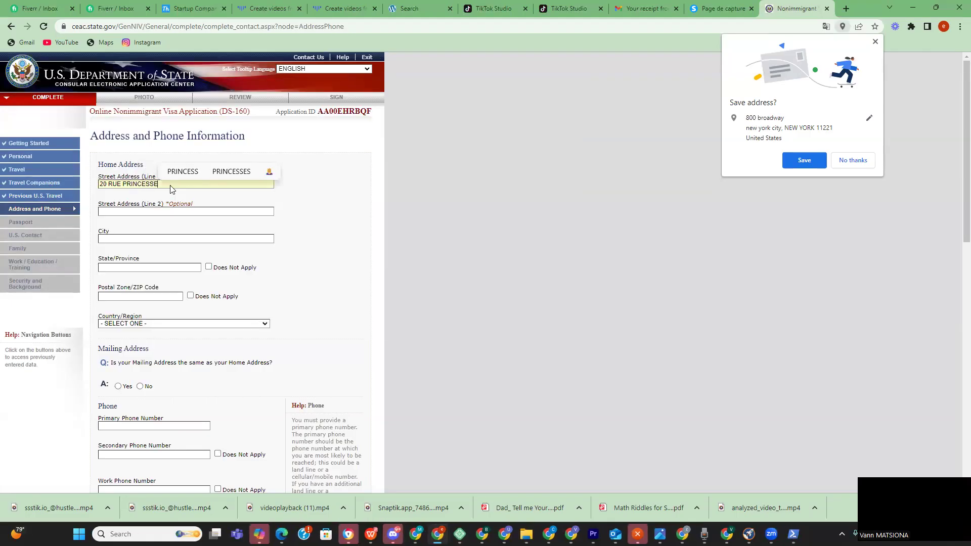
click(148, 238)
text(ABID)
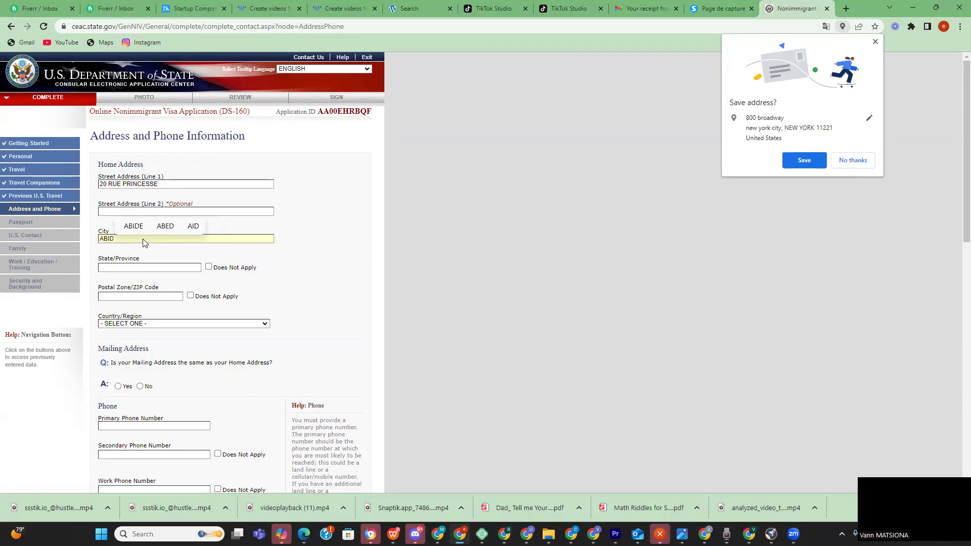
text(JAN)
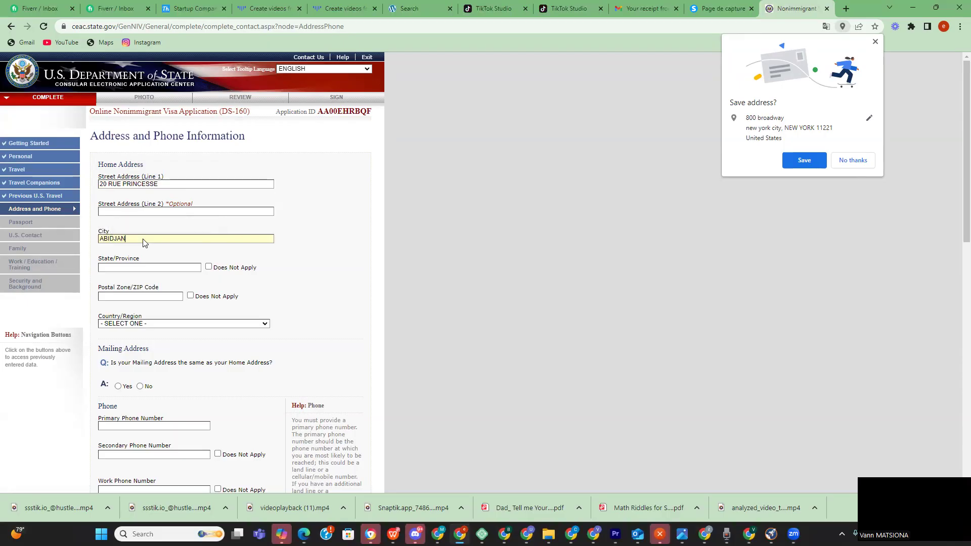
click(174, 269)
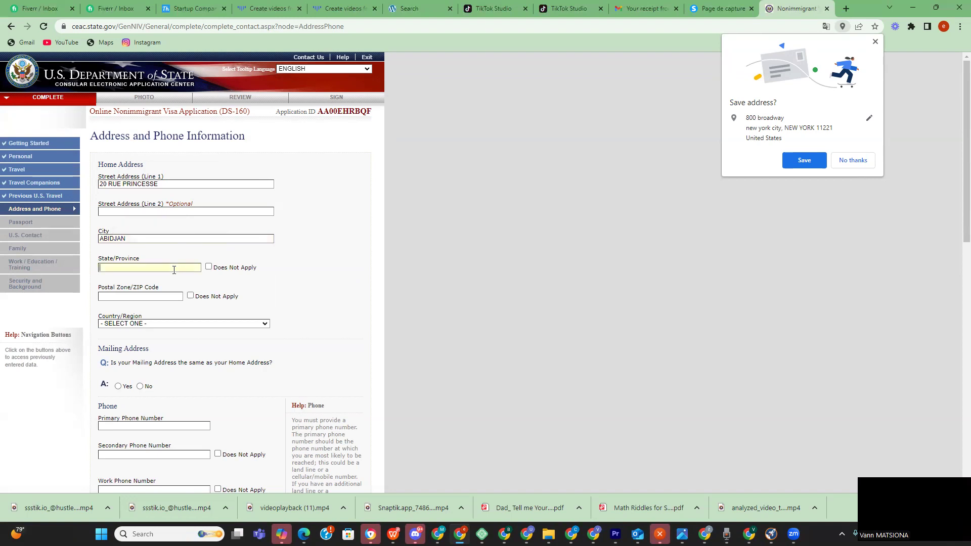
click(208, 267)
click(165, 294)
text(00)
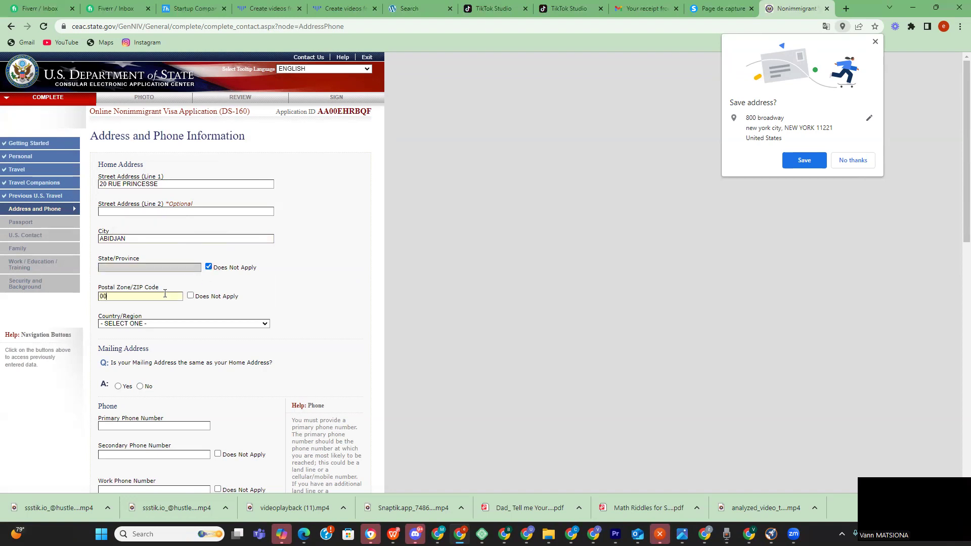
text(221)
- Select COTE D'IVOIRE as the home country and confirm the mailing address is the same
click(145, 323)
scroll(145, 368, down, 5)
scroll(145, 369, down, 2)
scroll(145, 369, up, 4)
scroll(145, 369, down, 4)
scroll(145, 369, up, 2)
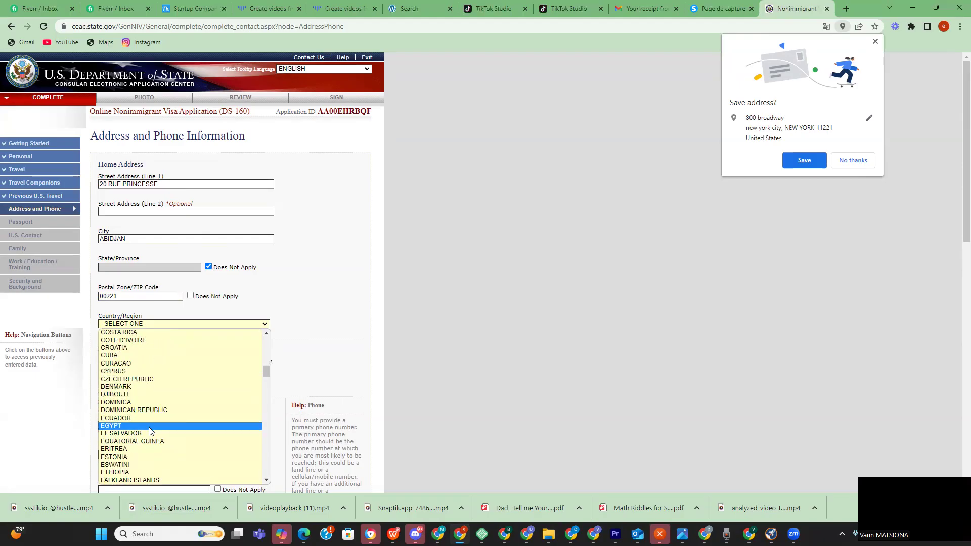
scroll(155, 394, up, 4)
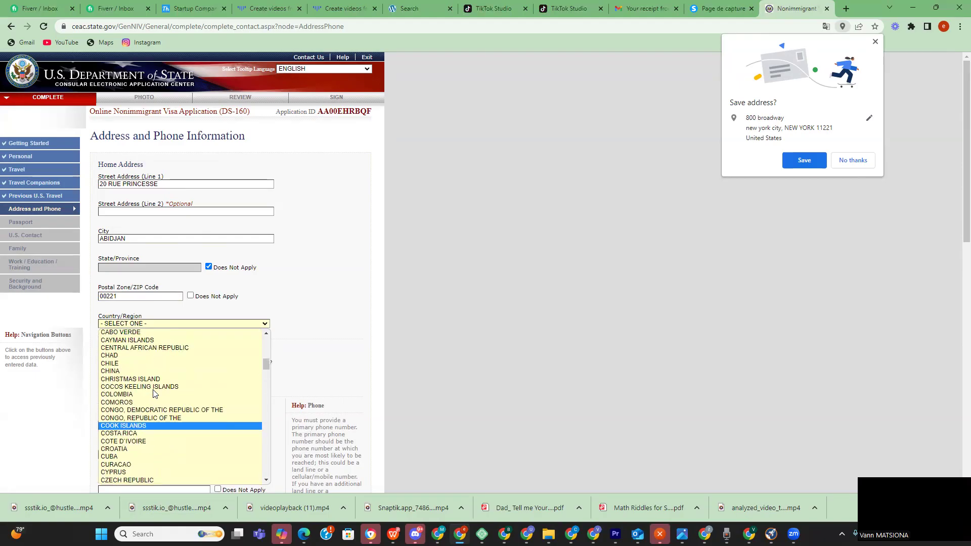
click(147, 441)
scroll(137, 349, down, 1)
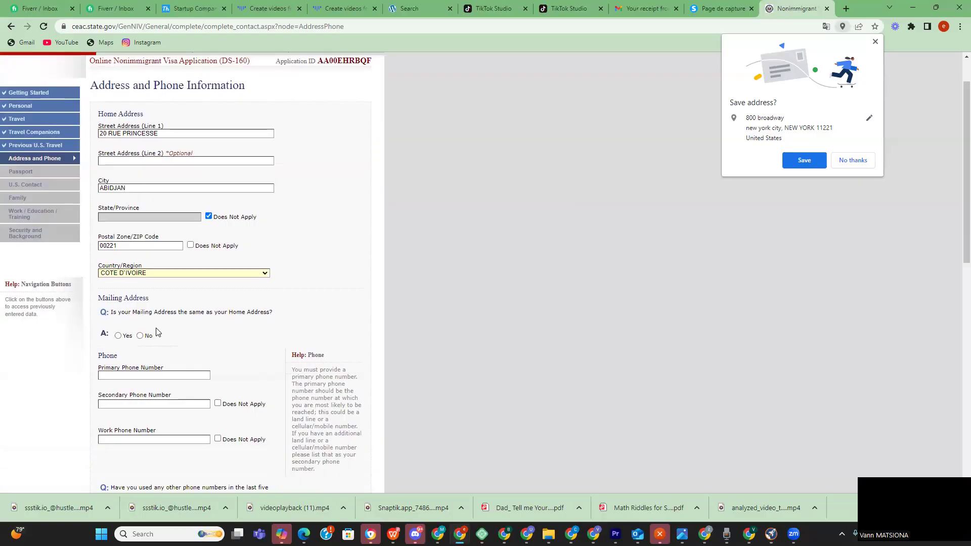
mouse_move(283, 316)
mouse_down()
mouse_move(180, 316)
mouse_move(278, 317)
mouse_up()
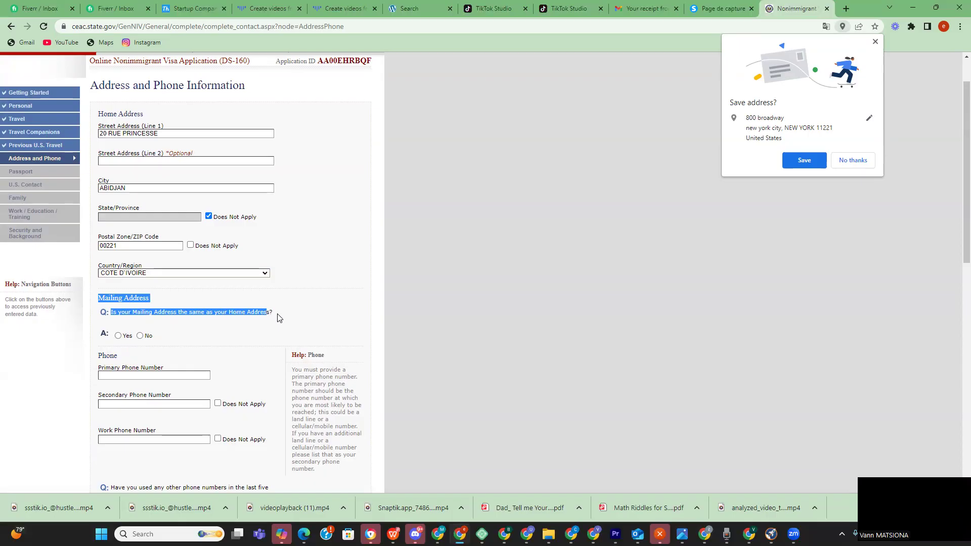
click(118, 335)
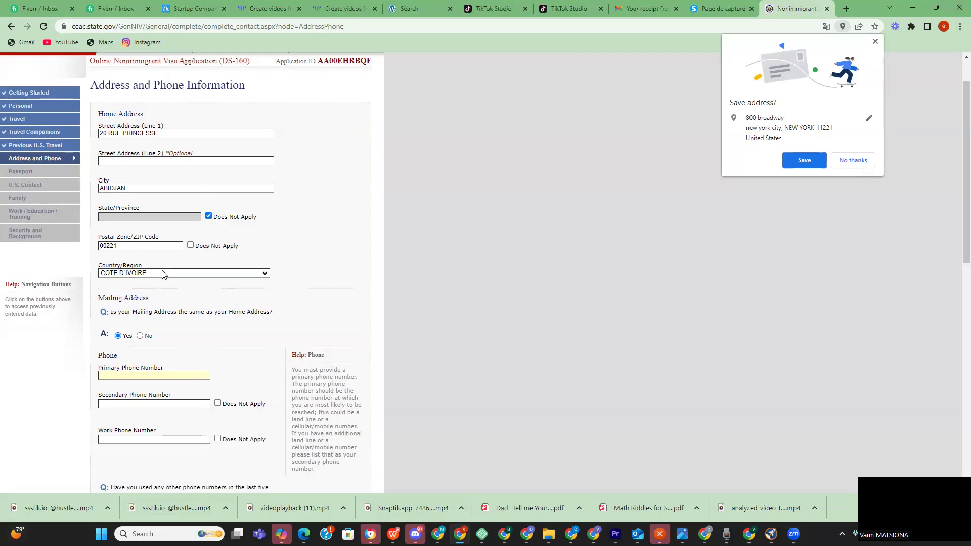
- Change the postal code's last digit to 5 and enter the applicant's primary phone number
click(124, 246)
key(BackSpace)
text(5)
click(119, 375)
- Mark secondary and work phones Does Not Apply and answer the other-phone-numbers question
scroll(120, 372, down, 3)
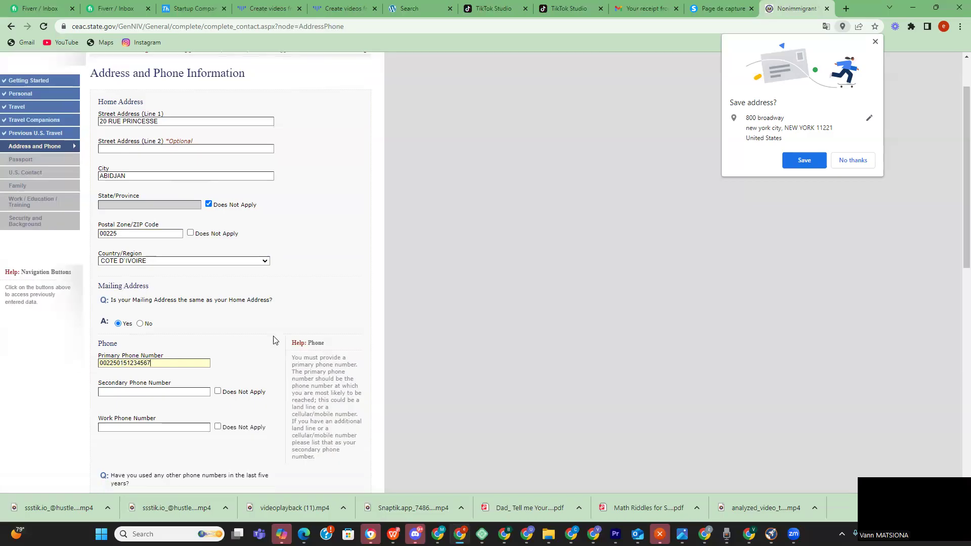
click(218, 286)
click(217, 252)
scroll(202, 312, down, 1)
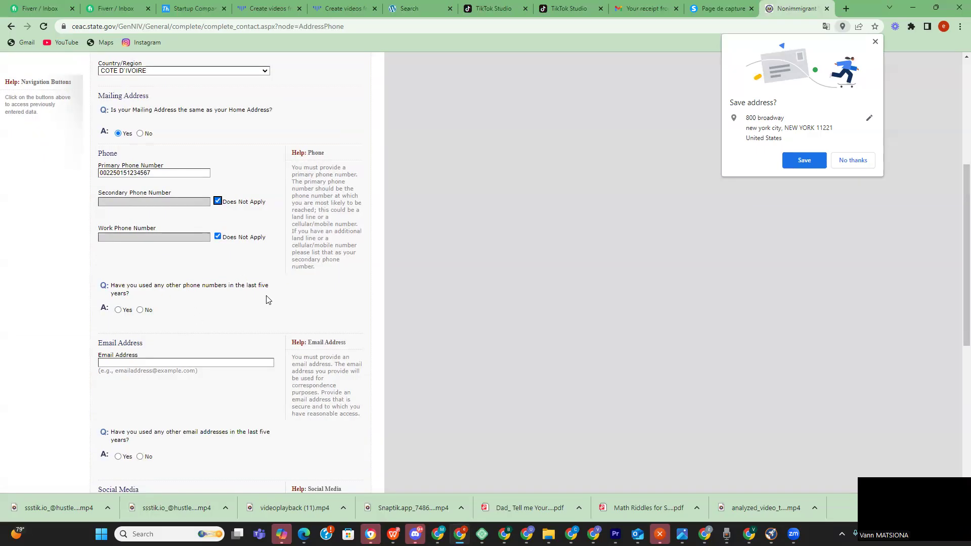
click(118, 309)
scroll(153, 383, up, 3)
scroll(152, 389, down, 4)
click(153, 316)
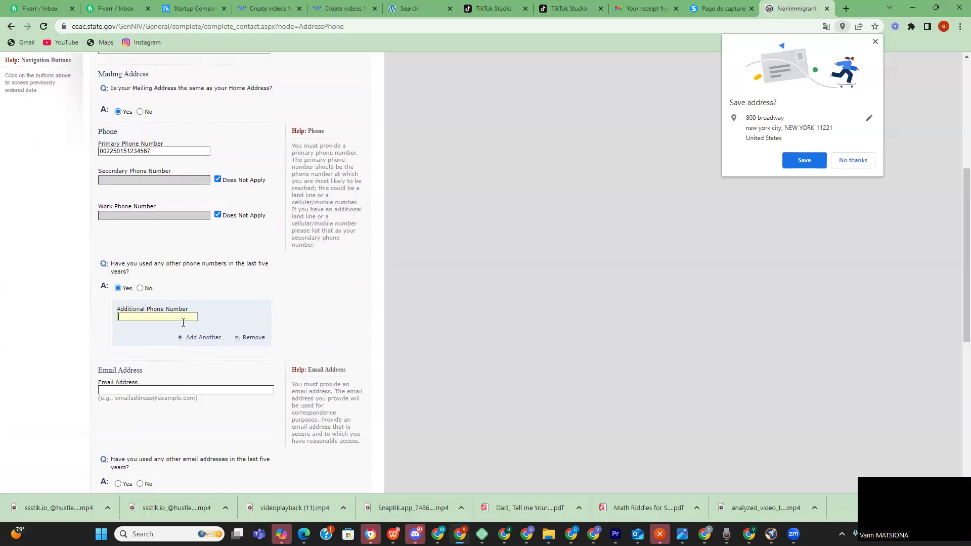
click(140, 288)
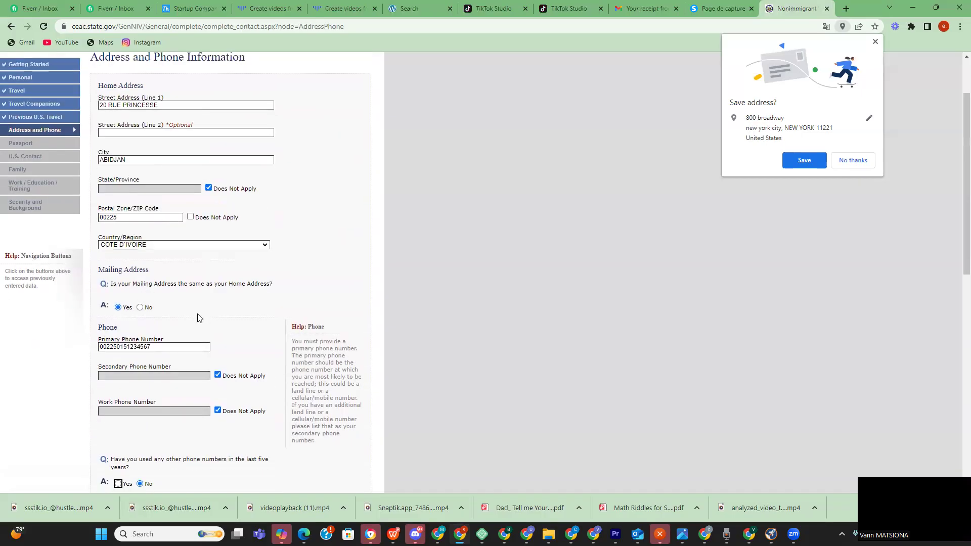
scroll(197, 317, down, 3)
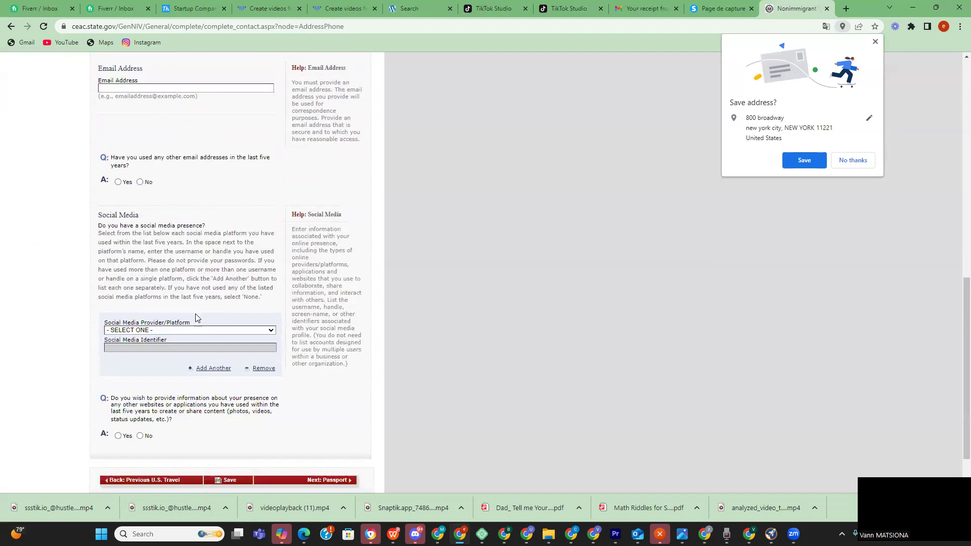
scroll(198, 317, up, 4)
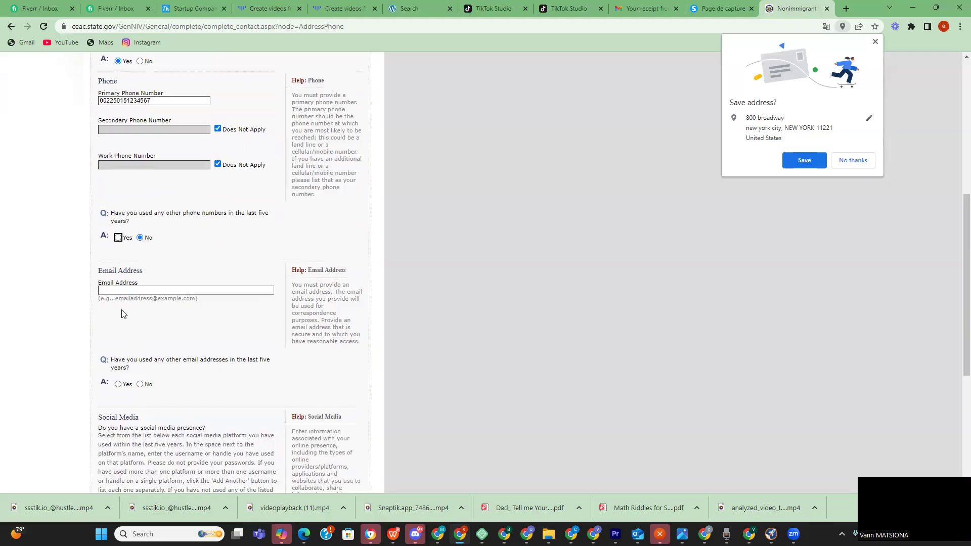
scroll(121, 244, up, 5)
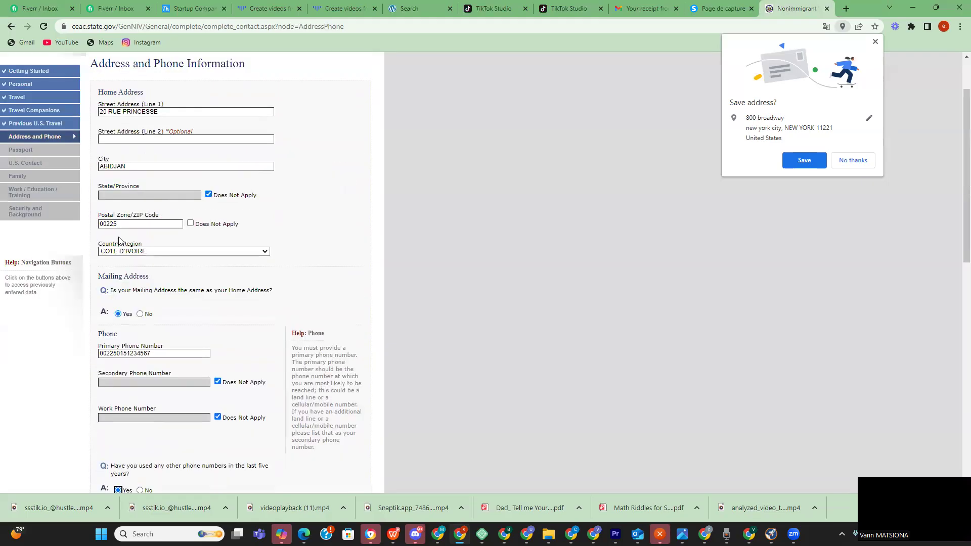
scroll(192, 317, down, 7)
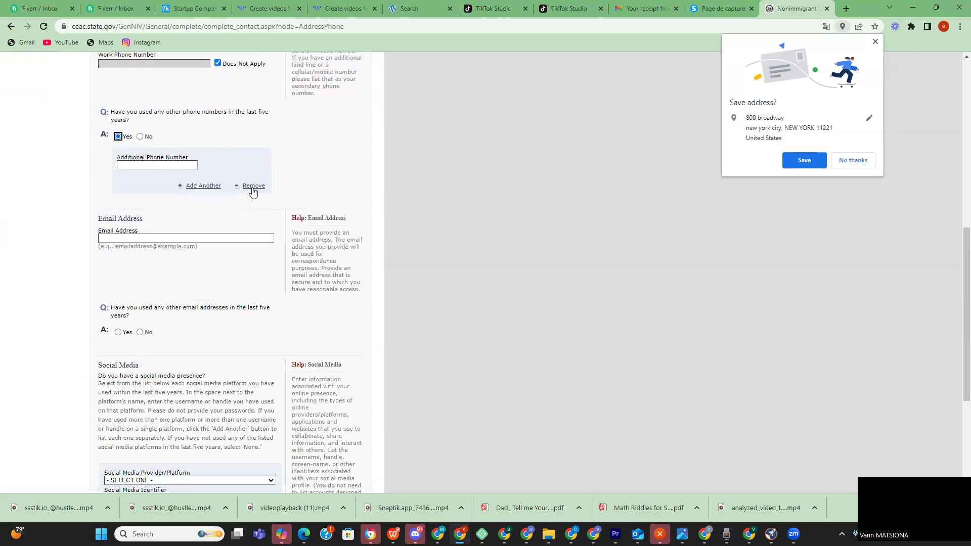
scroll(253, 188, up, 6)
scroll(222, 264, down, 4)
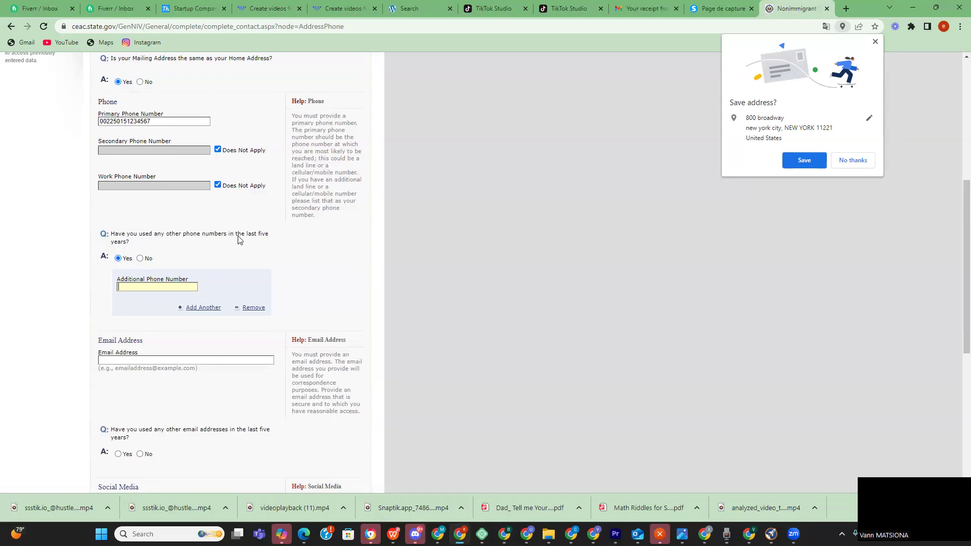
- Answer No to other phone numbers and enter the applicant's e-mail address
click(140, 259)
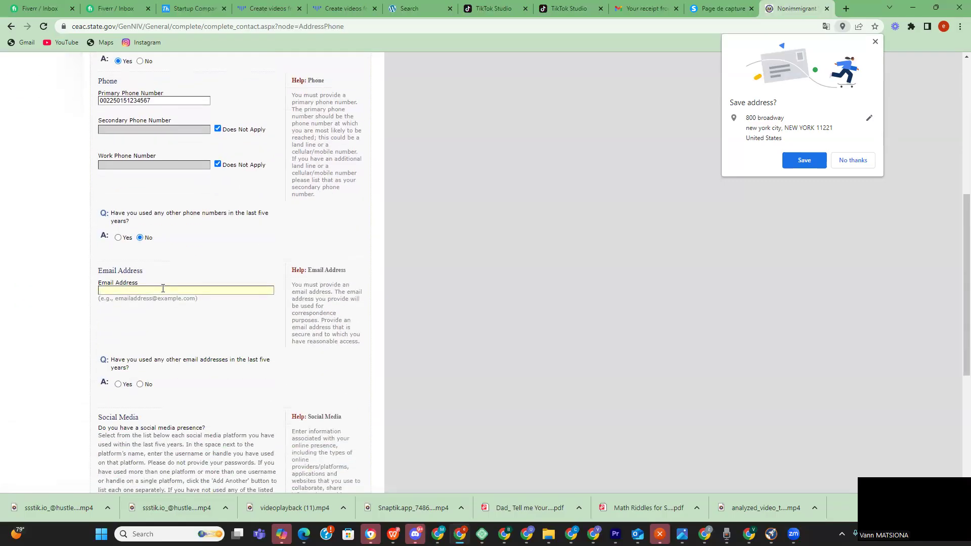
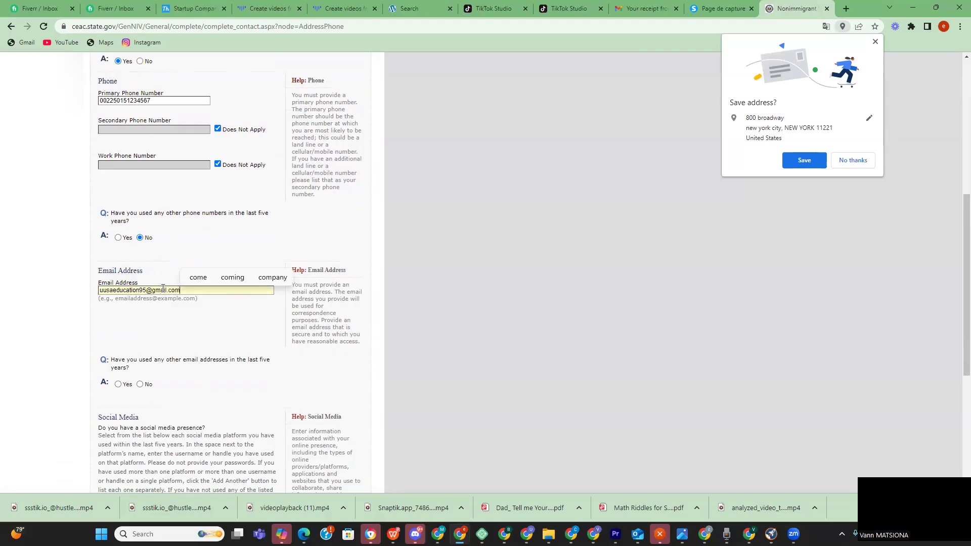
key(Tab)
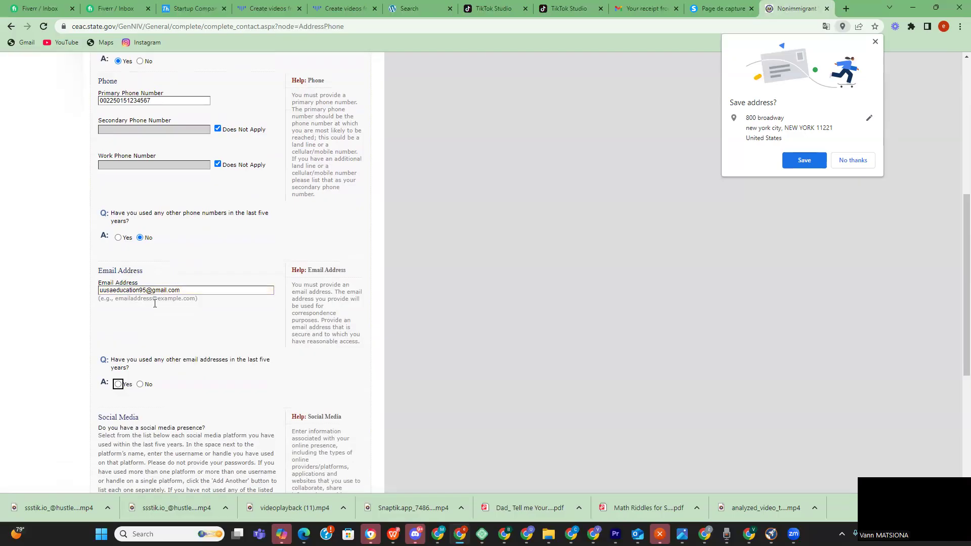
click(110, 291)
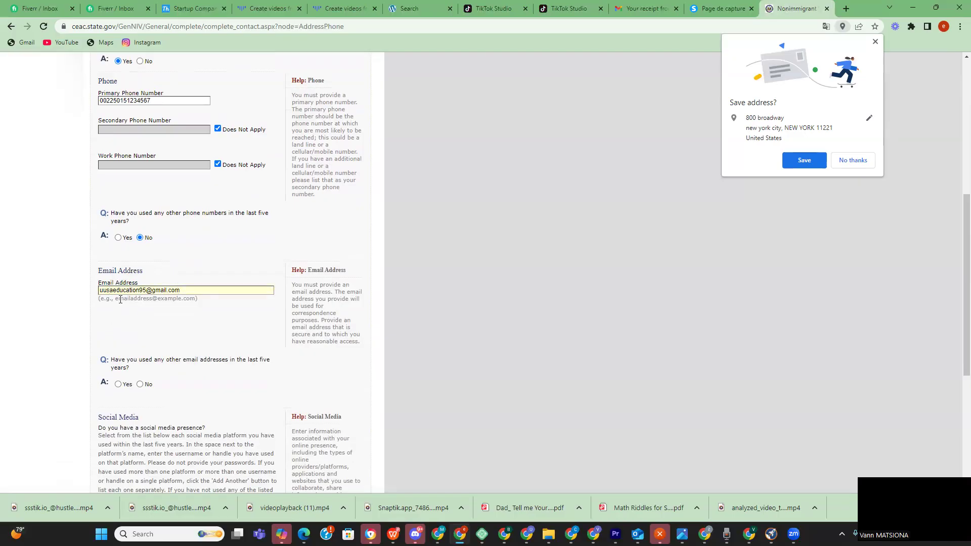
key(BackSpace)
- Answer No to other e-mail addresses and No to presence on other websites
scroll(234, 301, down, 1)
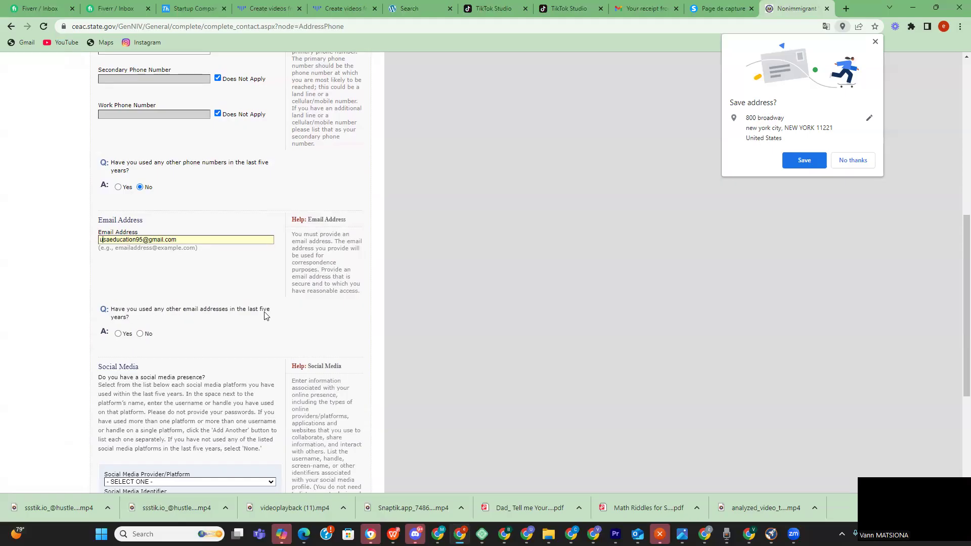
click(141, 335)
scroll(245, 336, up, 3)
scroll(264, 336, down, 1)
scroll(263, 335, down, 5)
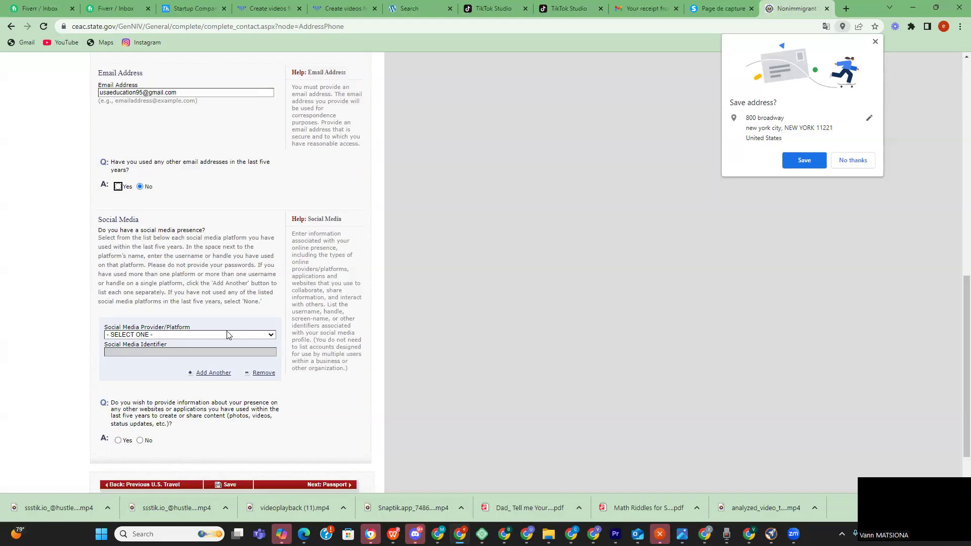
click(175, 334)
click(218, 301)
scroll(217, 302, down, 2)
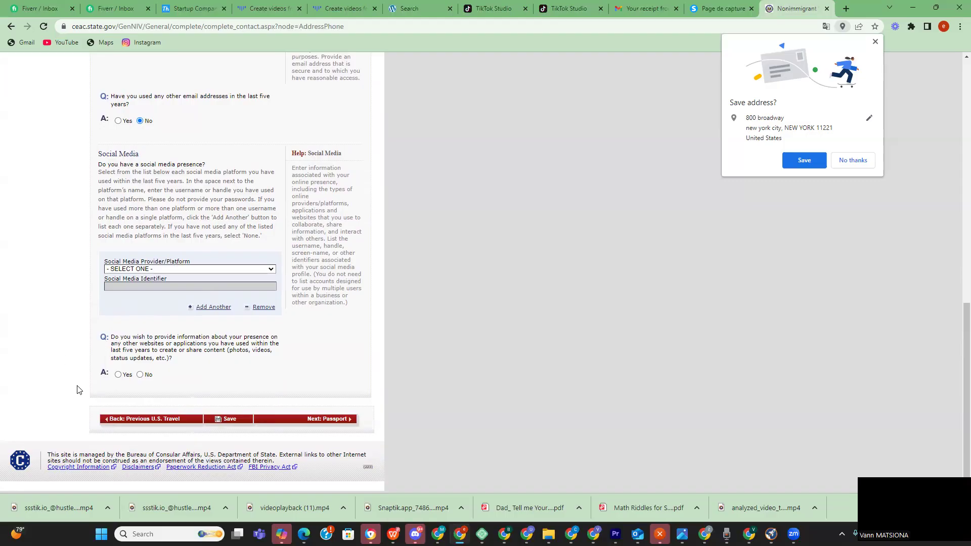
click(140, 377)
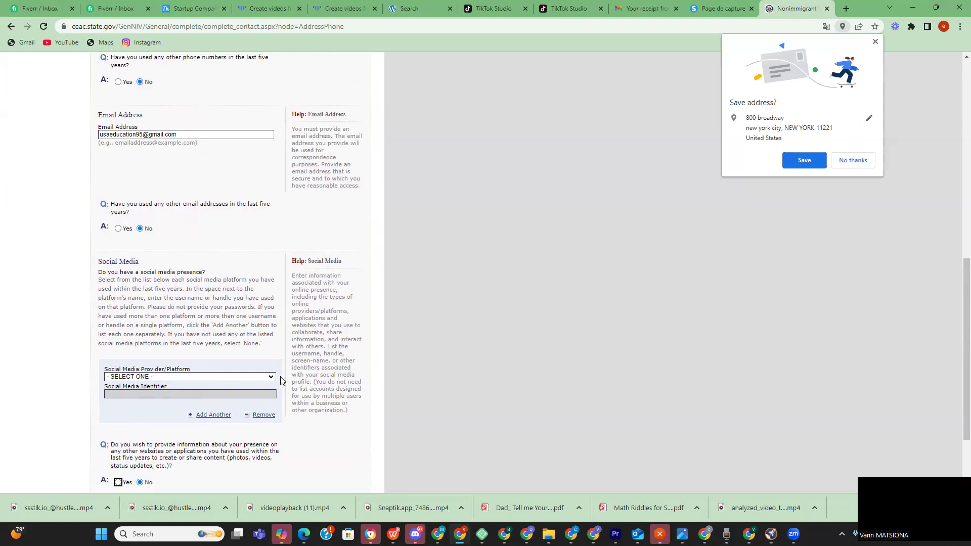
- Set the Social Media Provider/Platform to NONE to clear the error, then continue to Passport
click(314, 421)
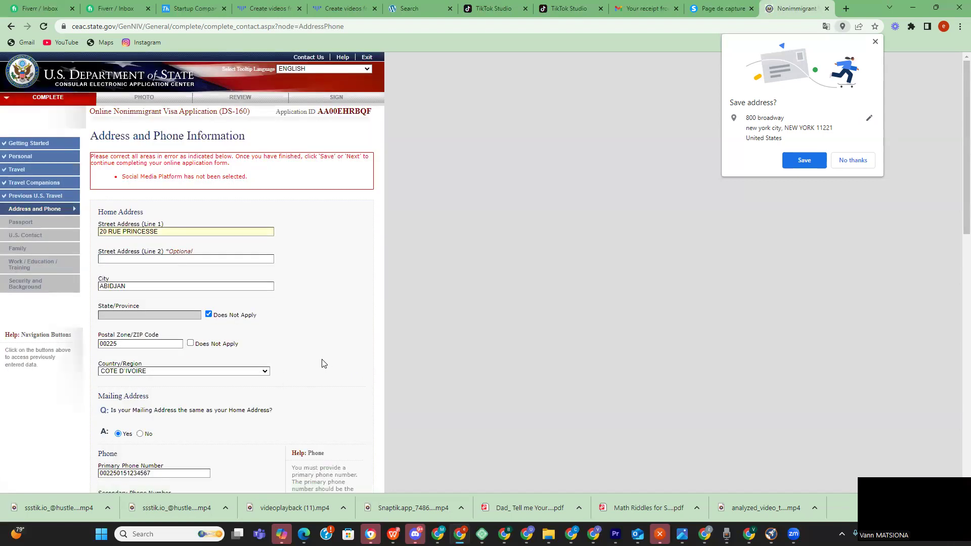
scroll(206, 336, down, 15)
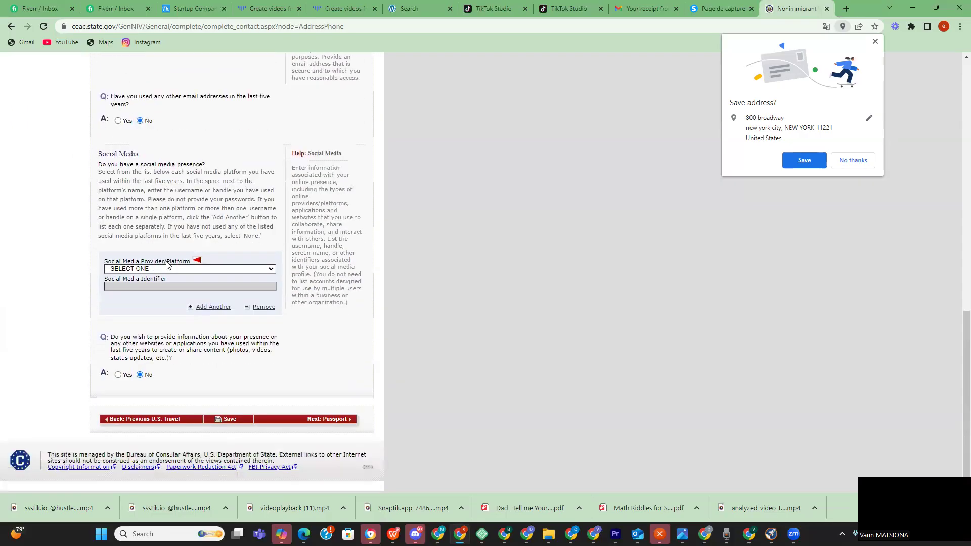
click(263, 270)
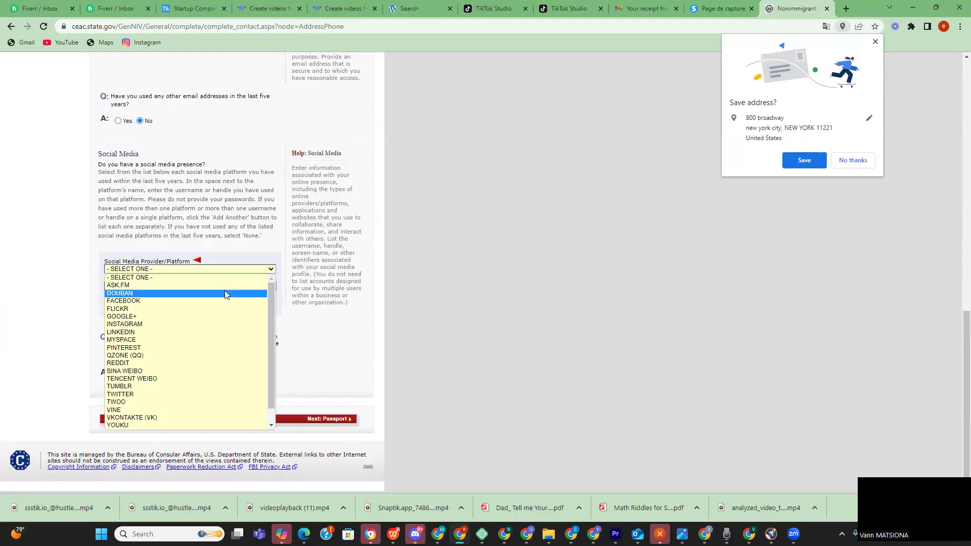
scroll(147, 306, down, 1)
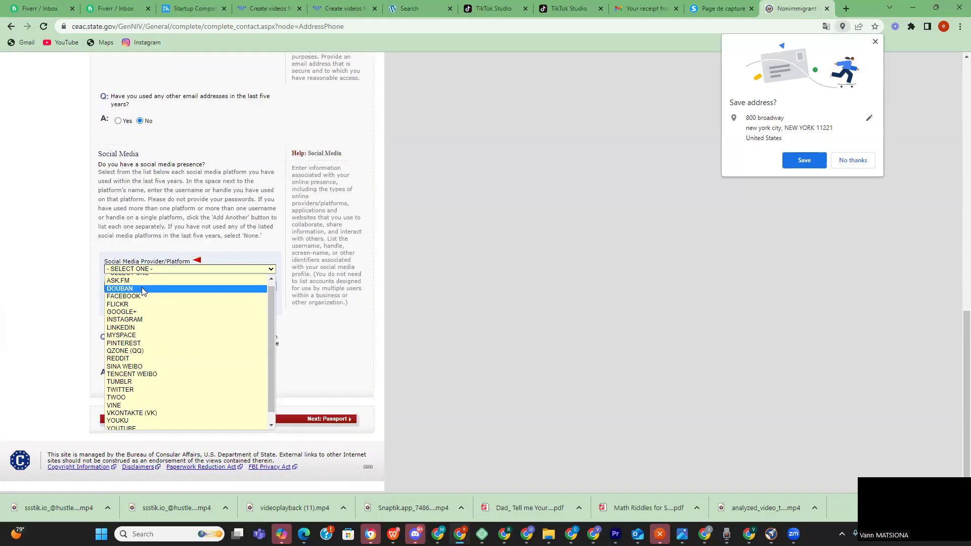
click(139, 301)
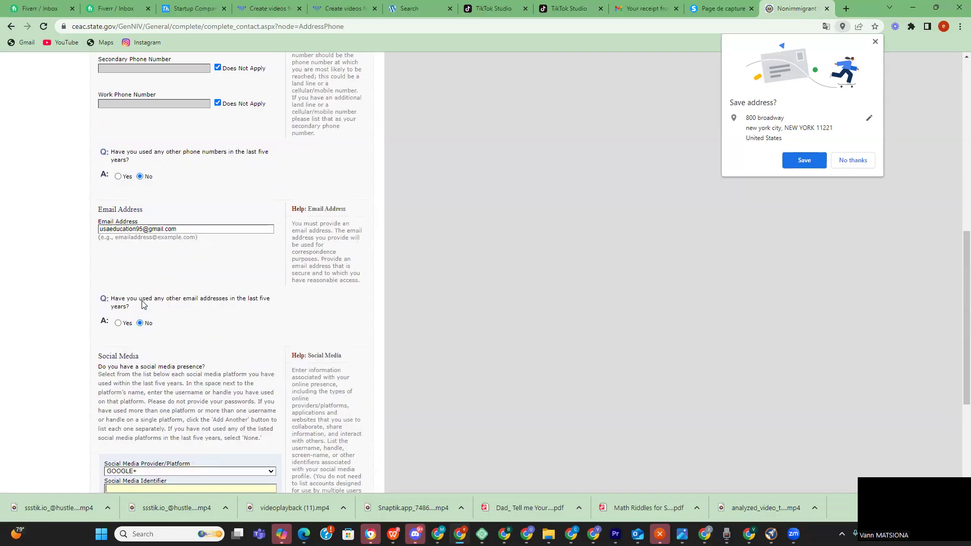
click(229, 325)
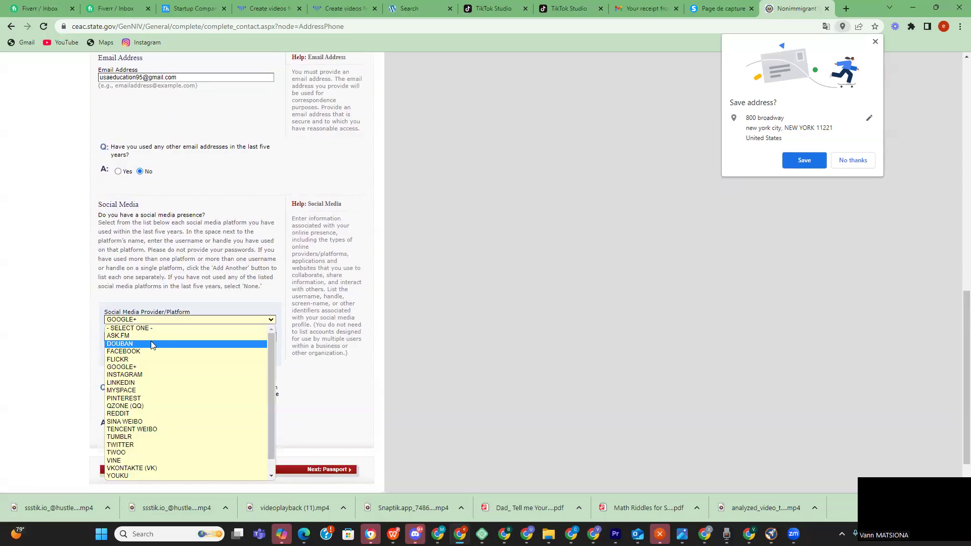
scroll(173, 365, down, 1)
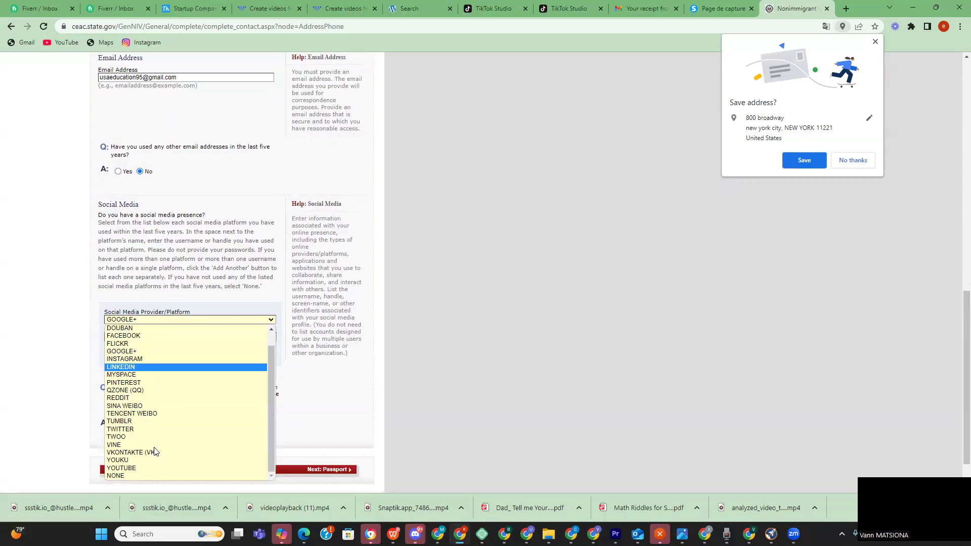
click(147, 472)
scroll(121, 390, down, 4)
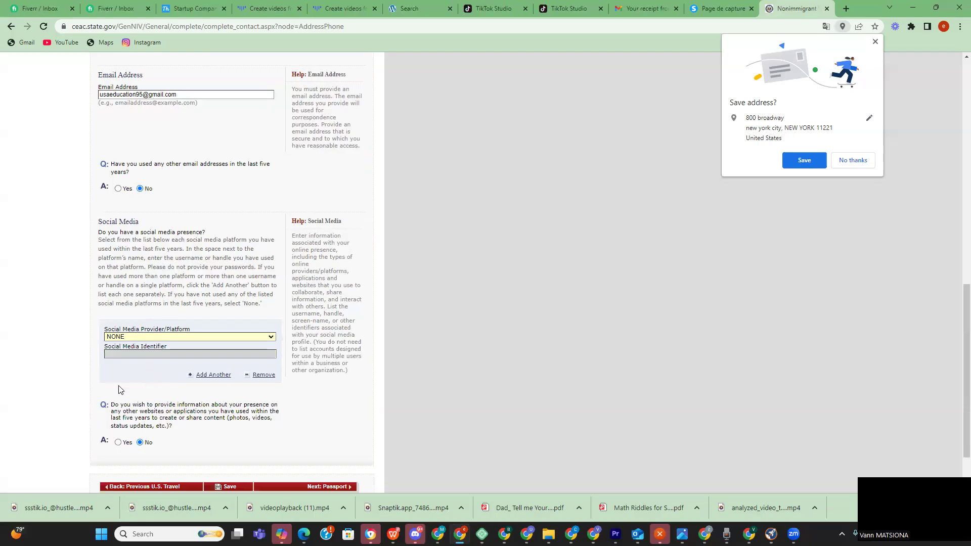
click(326, 419)
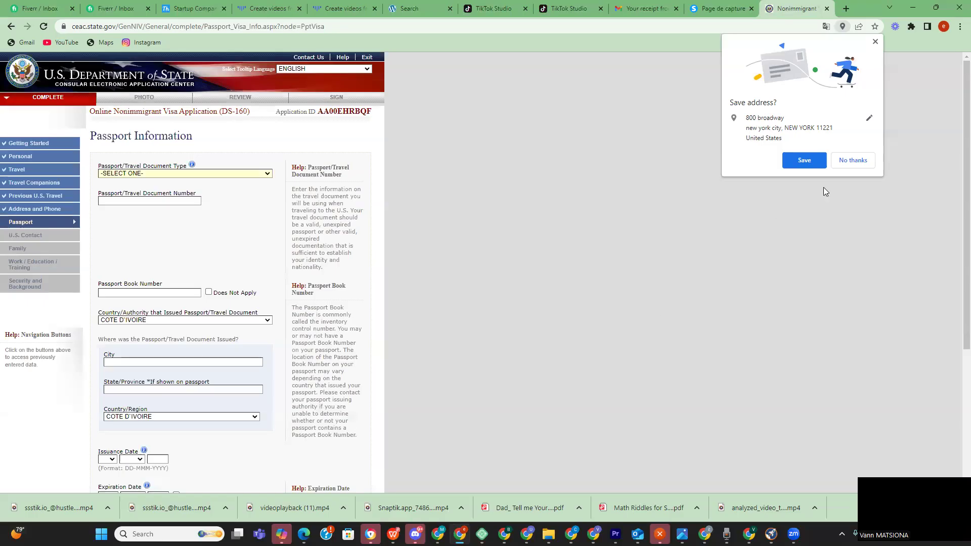
- Choose the REGULAR passport document type and enter the passport book number
click(848, 161)
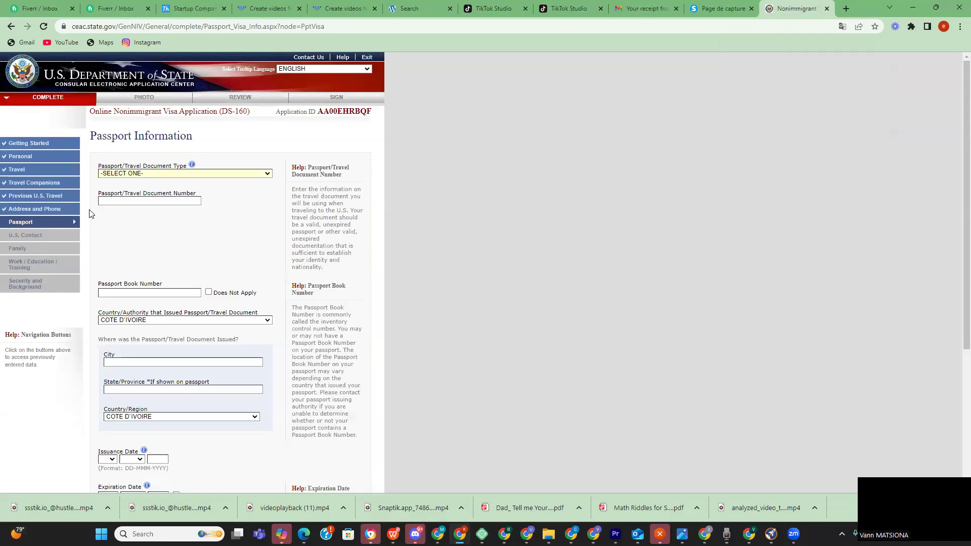
click(255, 174)
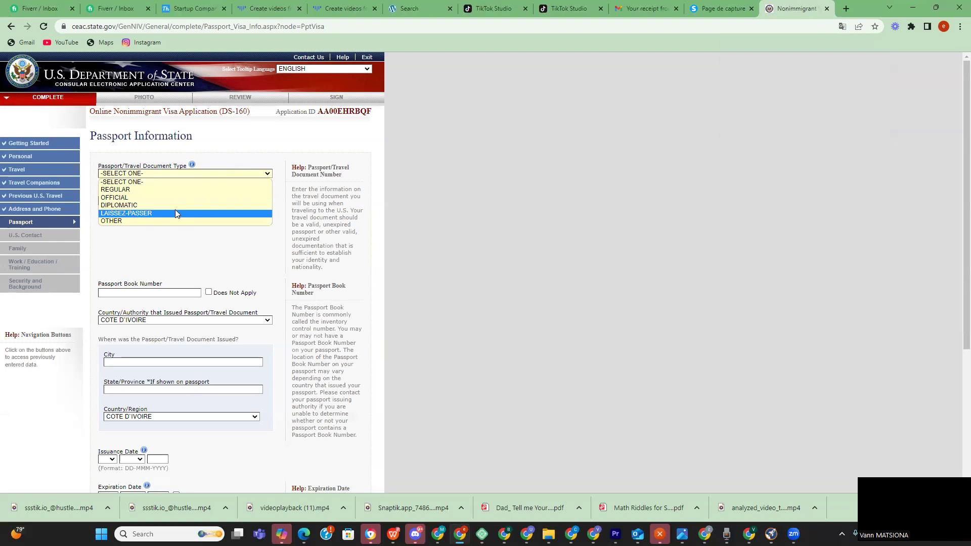
click(130, 189)
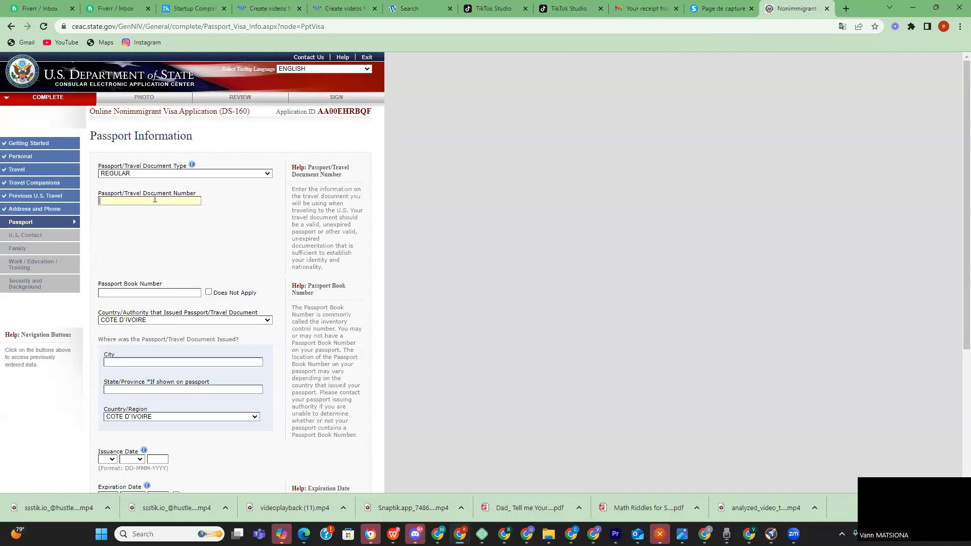
click(132, 294)
scroll(157, 330, down, 1)
- Set the issuing country to CONGO, REPUBLIC OF THE and the issuing city to BRAZZAVILLE
click(141, 311)
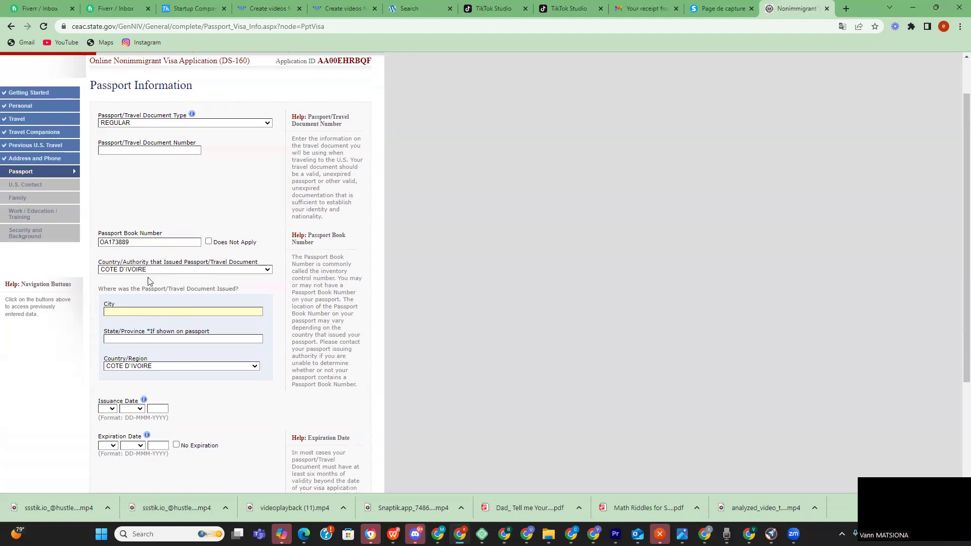
click(194, 270)
scroll(167, 345, down, 3)
scroll(134, 320, up, 2)
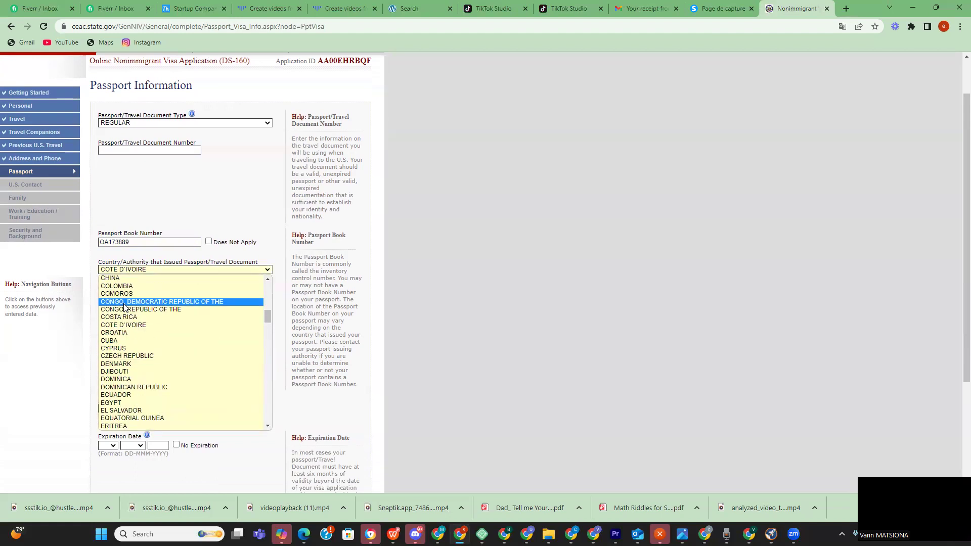
click(125, 308)
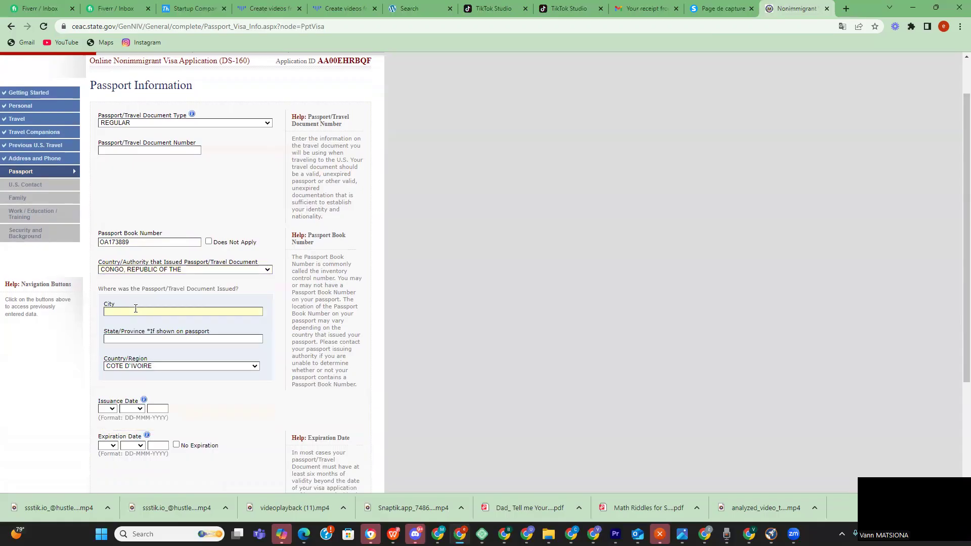
text(BRAZZAVILLE)
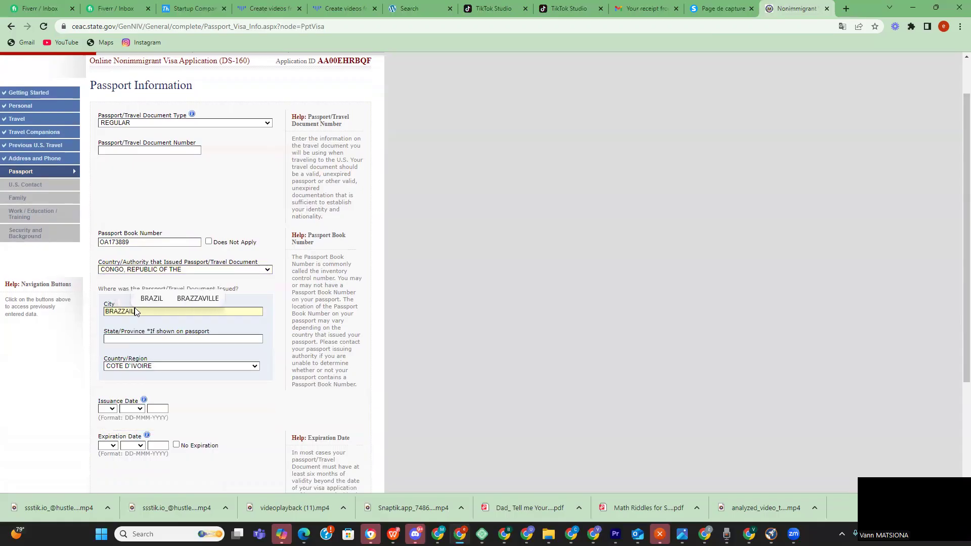
click(134, 311)
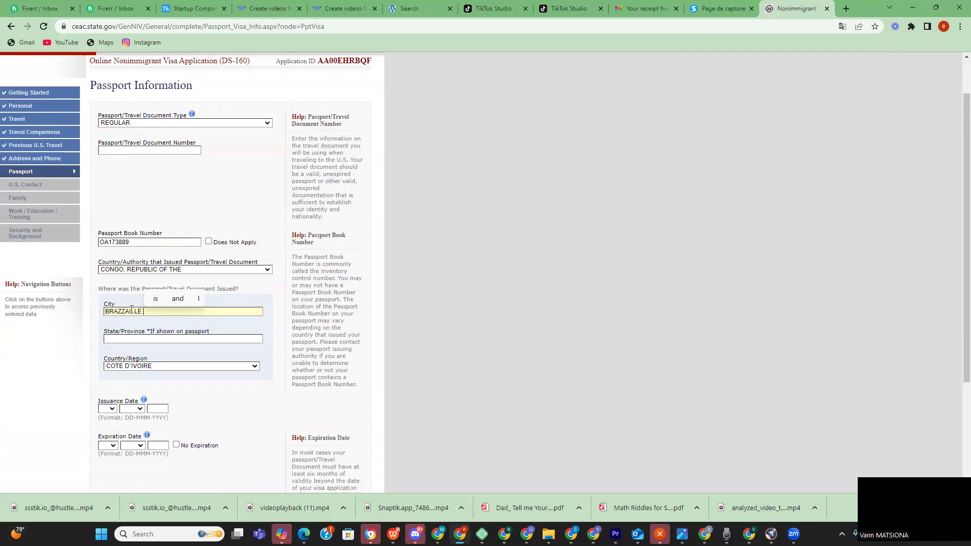
click(160, 339)
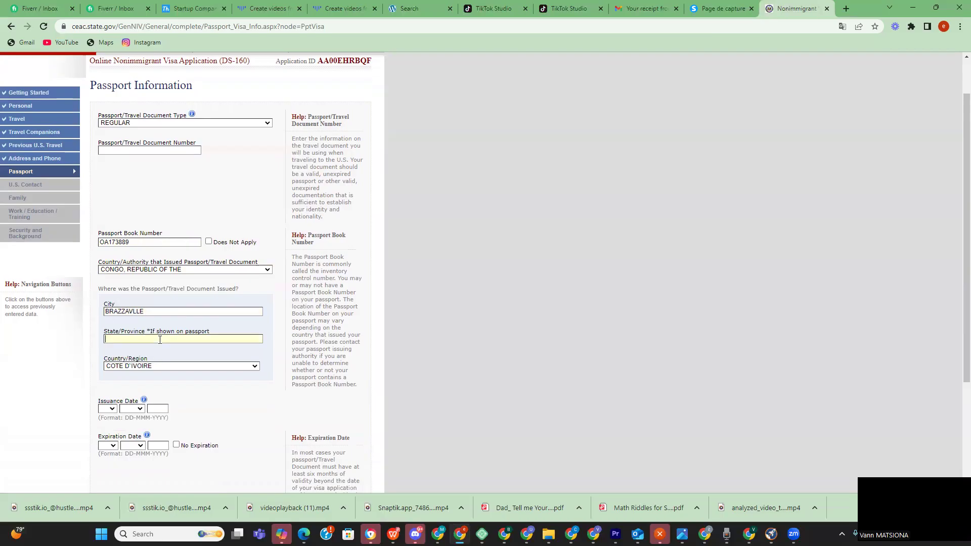
- Set the passport issuance date to 13 JAN 2022
click(108, 409)
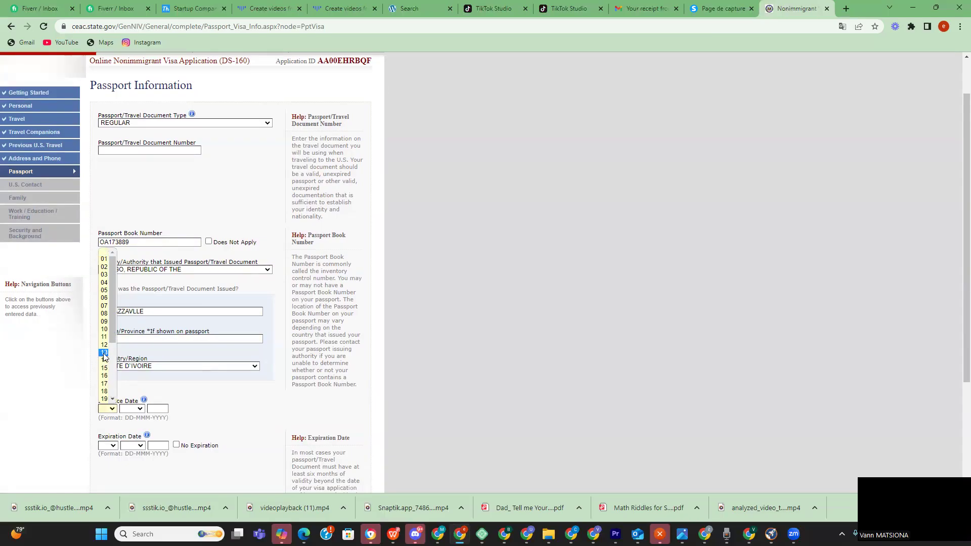
click(104, 353)
click(131, 408)
click(130, 424)
click(152, 408)
text(2022)
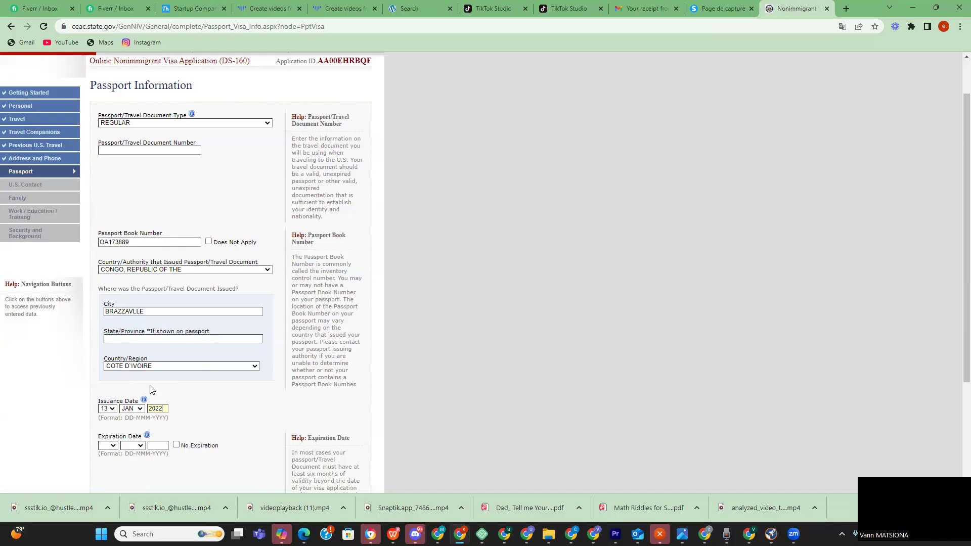
- Set the passport expiration date to 12 JAN 2026
click(107, 446)
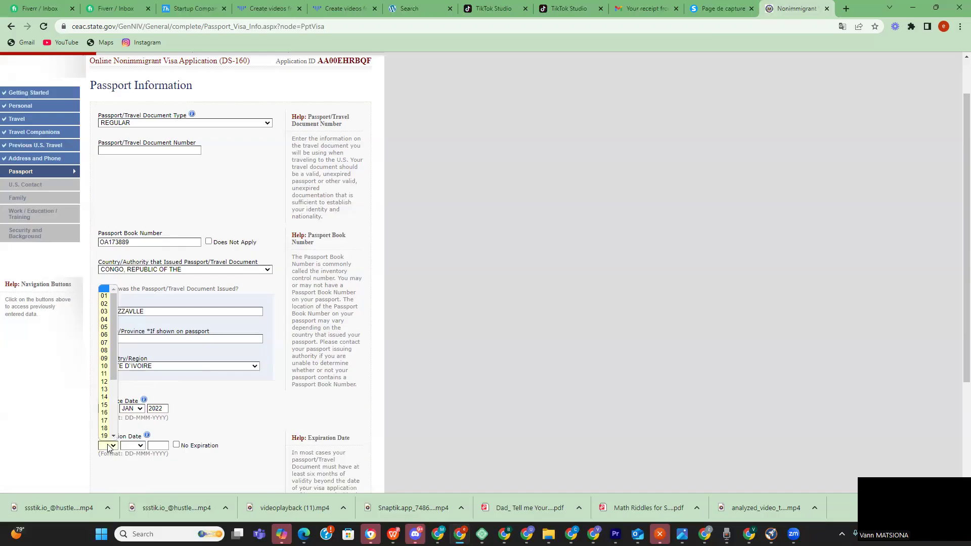
click(105, 381)
click(141, 445)
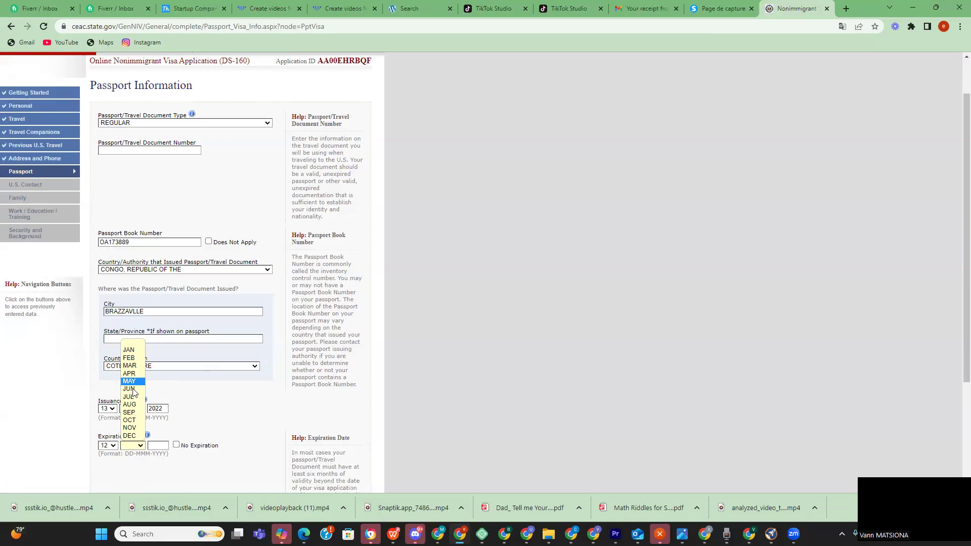
click(129, 350)
text(2026)
- Answer No to ever having lost a passport and proceed to Next: U.S. Contact
scroll(207, 445, down, 3)
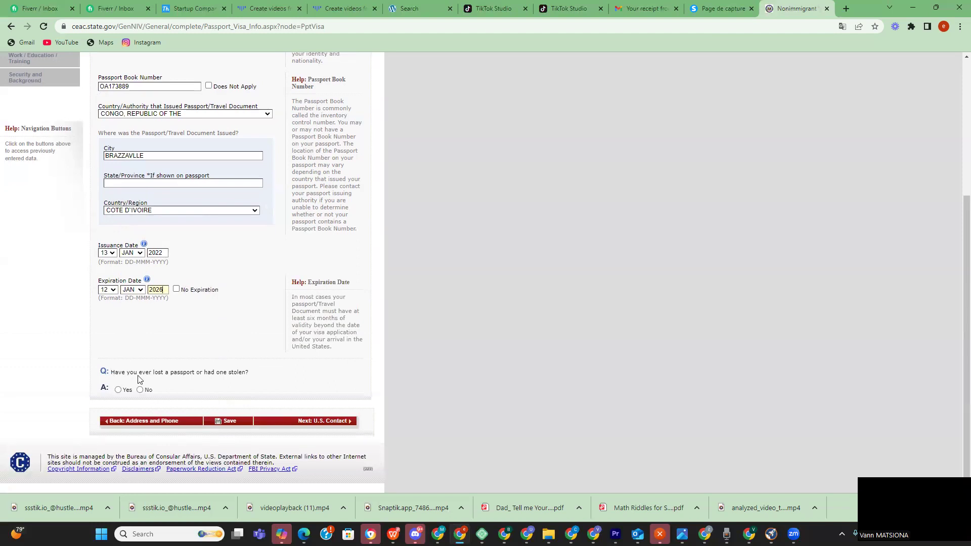
click(140, 389)
scroll(317, 429, up, 2)
scroll(318, 429, down, 2)
click(329, 421)
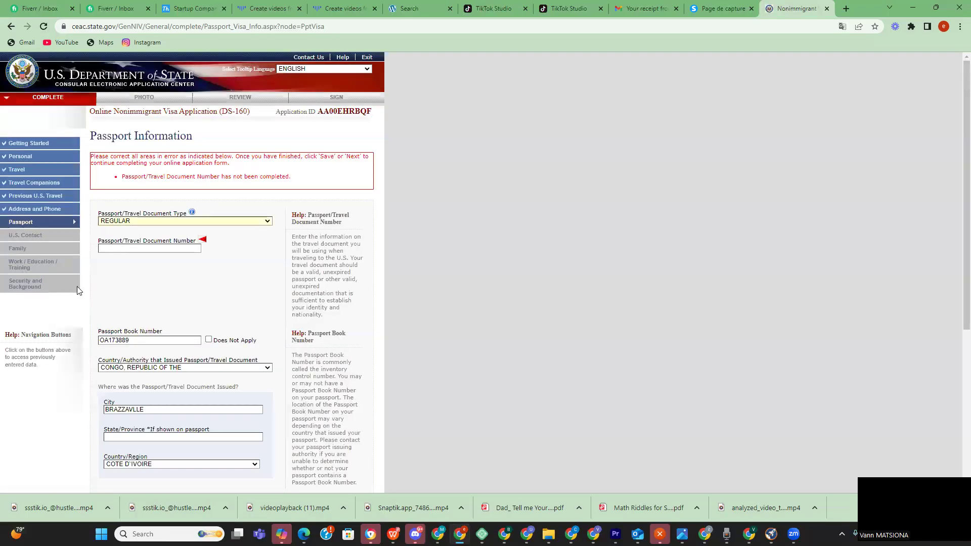
- Copy the passport book number into the Passport/Travel Document Number field
click(115, 247)
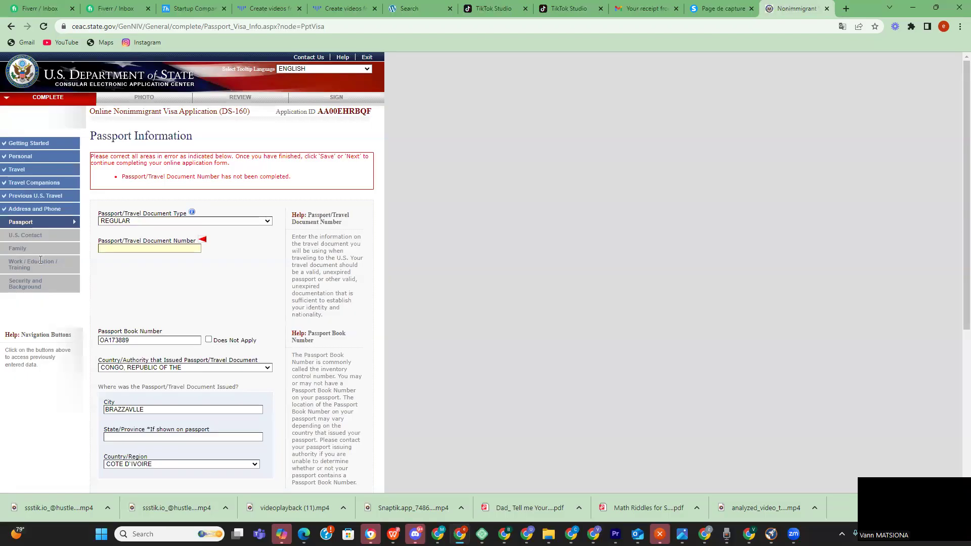
scroll(114, 247, down, 3)
drag(130, 188, 93, 191)
key(ctrl+c)
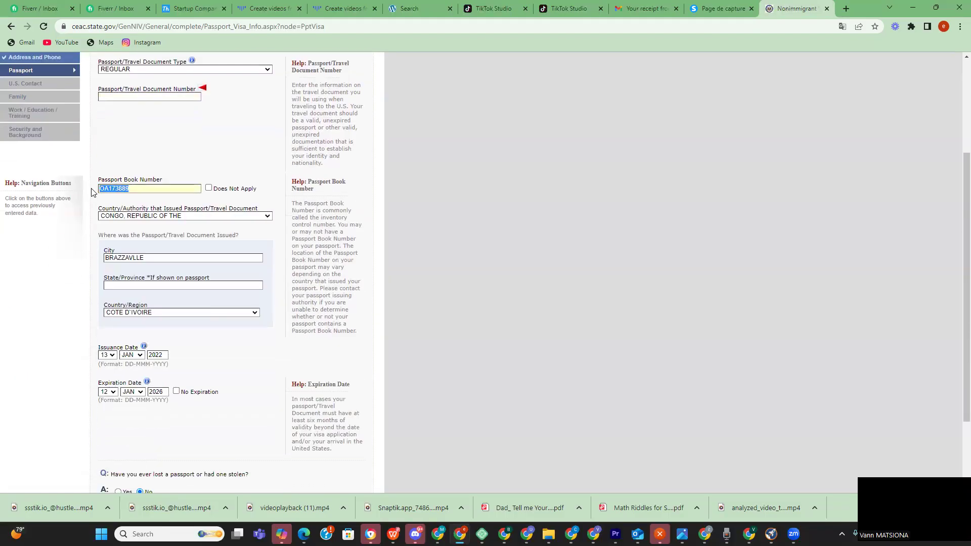
scroll(94, 192, up, 2)
click(129, 206)
click(129, 198)
key(ctrl+v)
- Confirm nationality as CONGO, REPUBLIC OF THE in the popup and save and continue
scroll(332, 251, down, 2)
scroll(356, 372, down, 3)
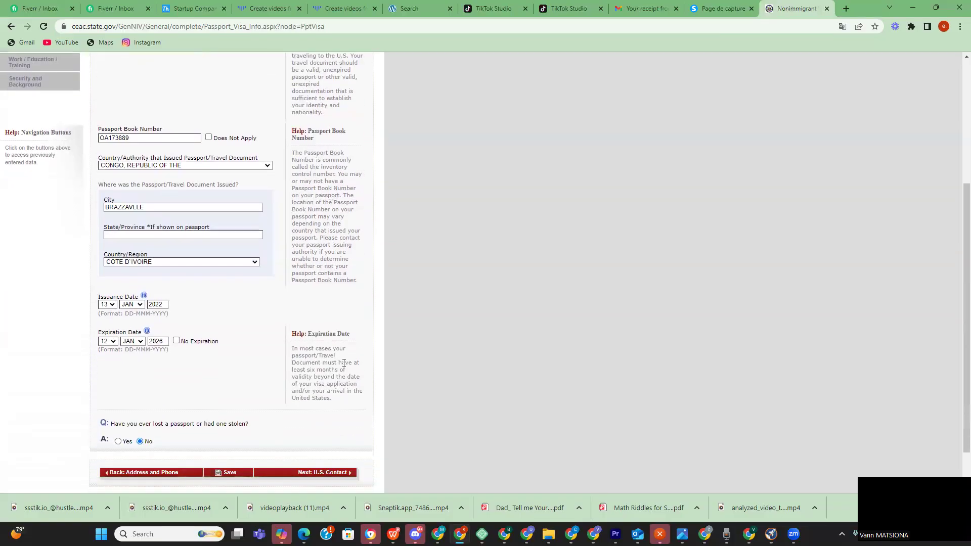
click(321, 419)
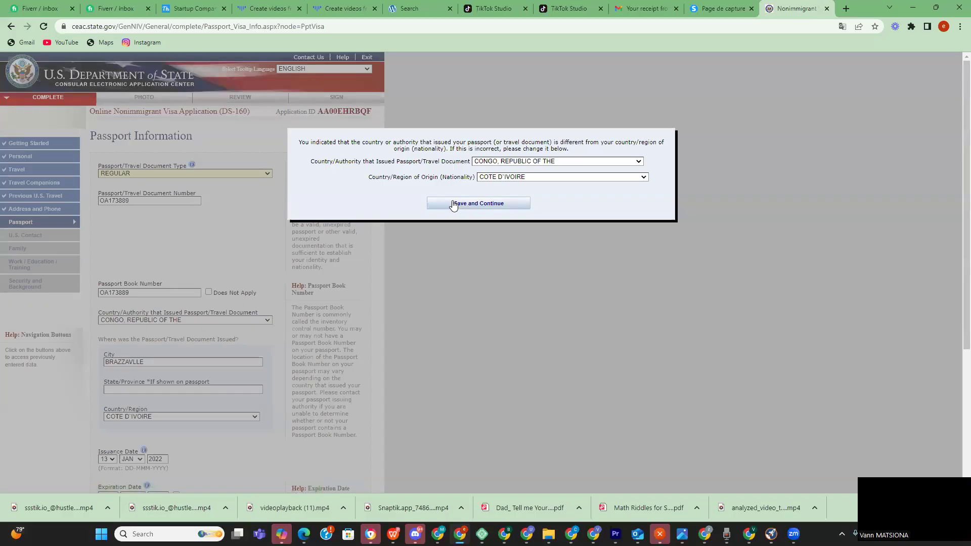
click(540, 179)
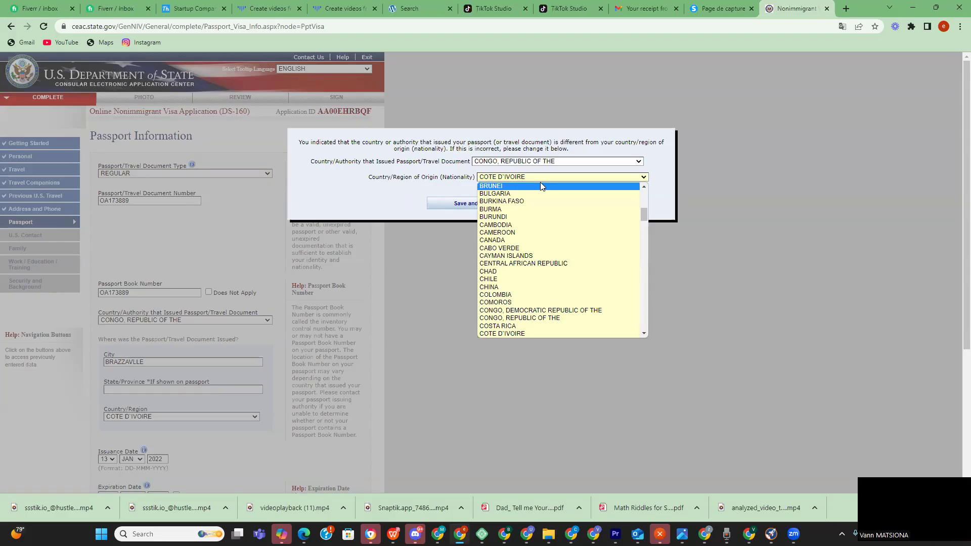
click(542, 317)
click(489, 205)
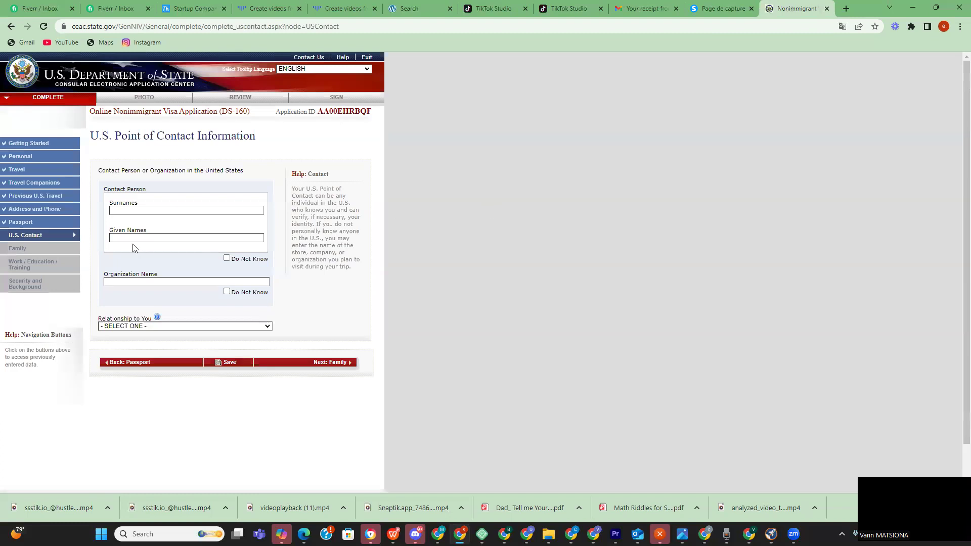
click(144, 211)
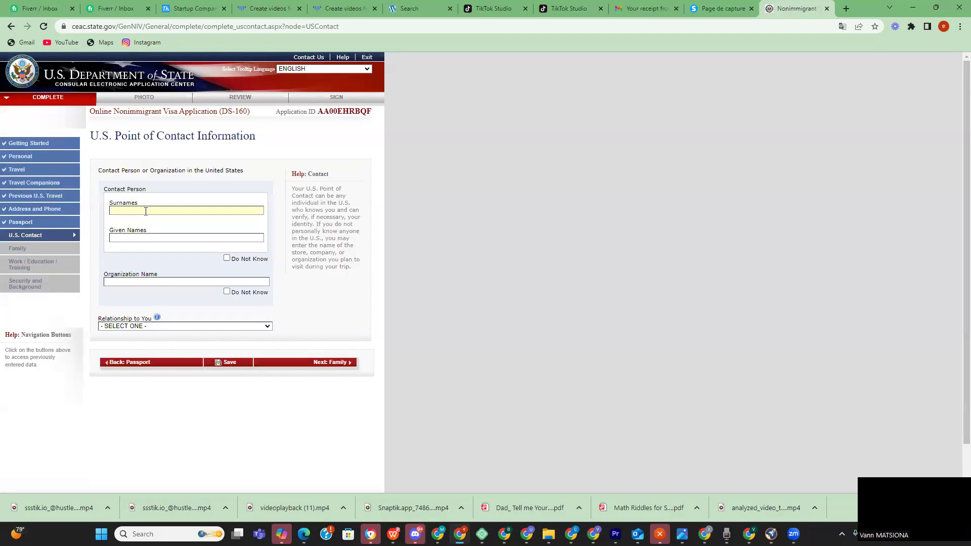
- In a new Chrome tab, run a Google search for 'hotel new york'
click(846, 8)
click(449, 212)
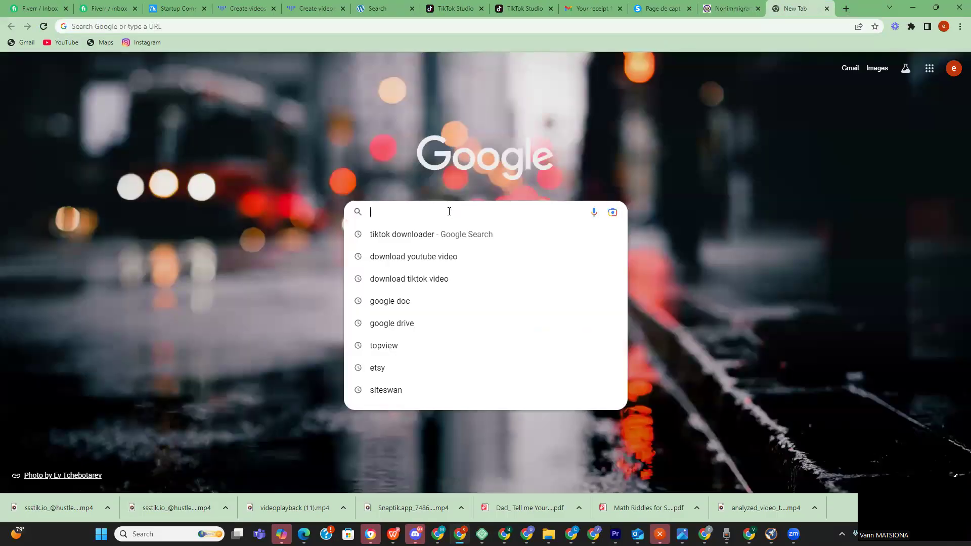
text(HOTE AT)
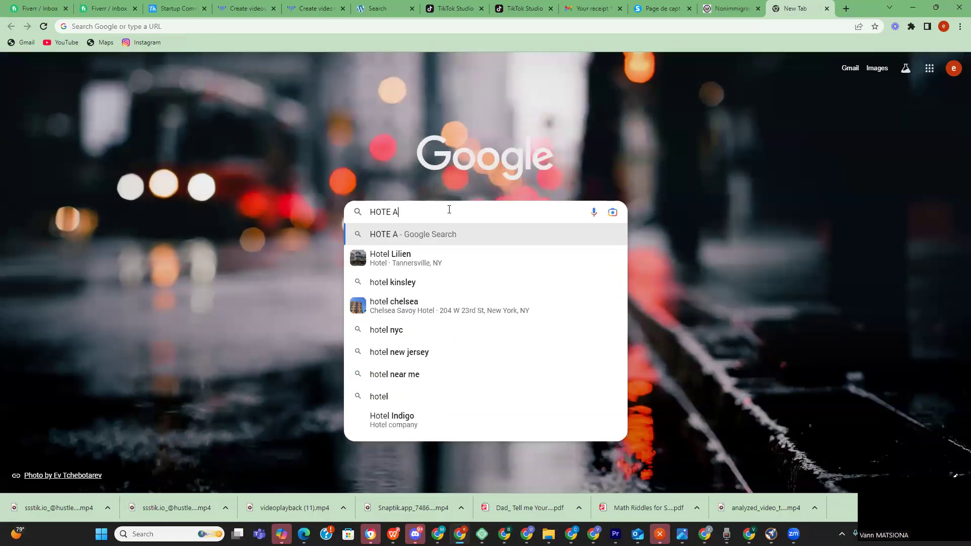
key(BackSpace)
key(BackSpace)
key(BackSpace)
key(BackSpace)
key(BackSpace)
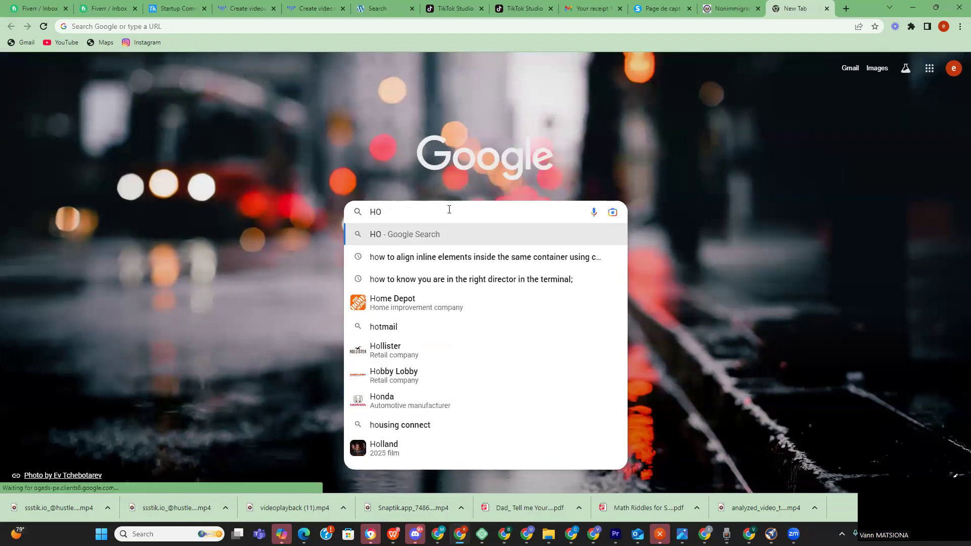
key(BackSpace)
key(BackSpace)
text(o)
key(BackSpace)
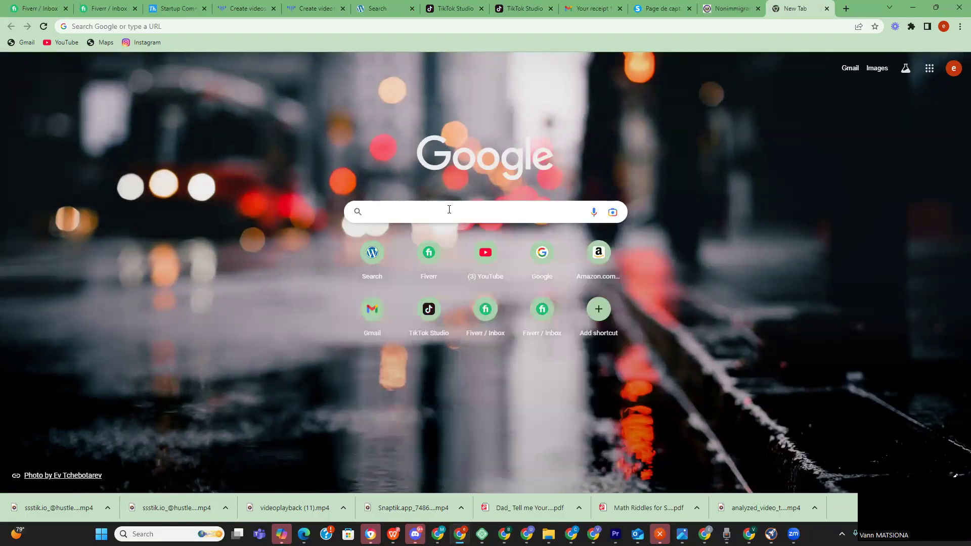
text(hotel)
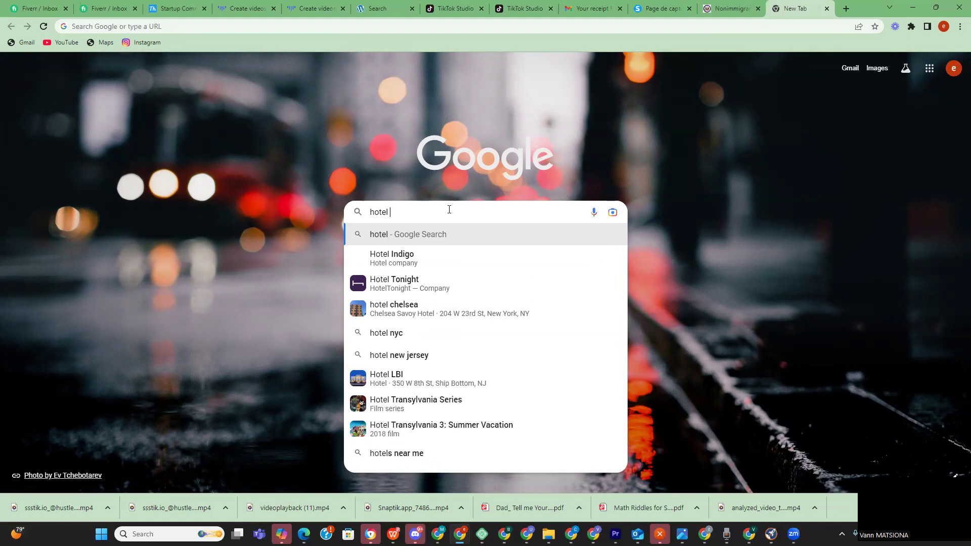
text(ne)
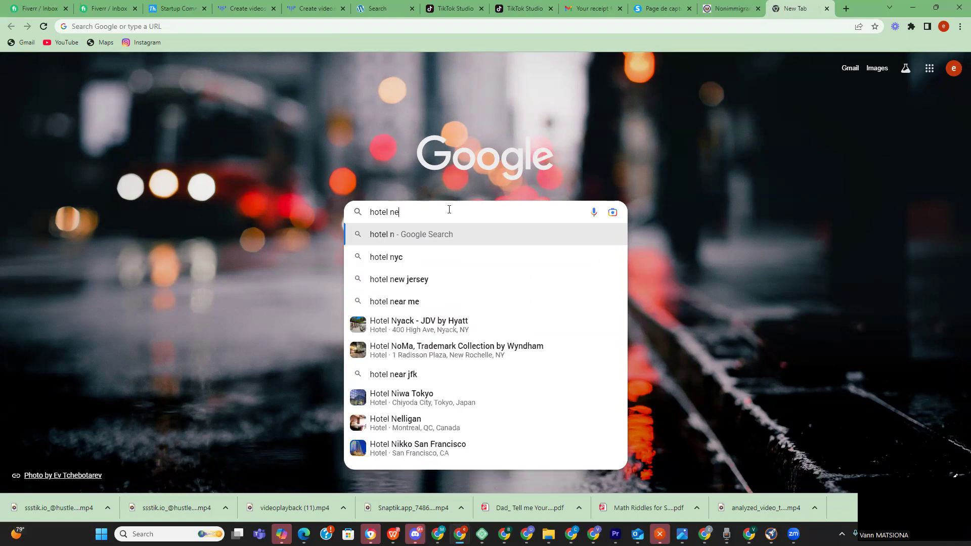
text(w york)
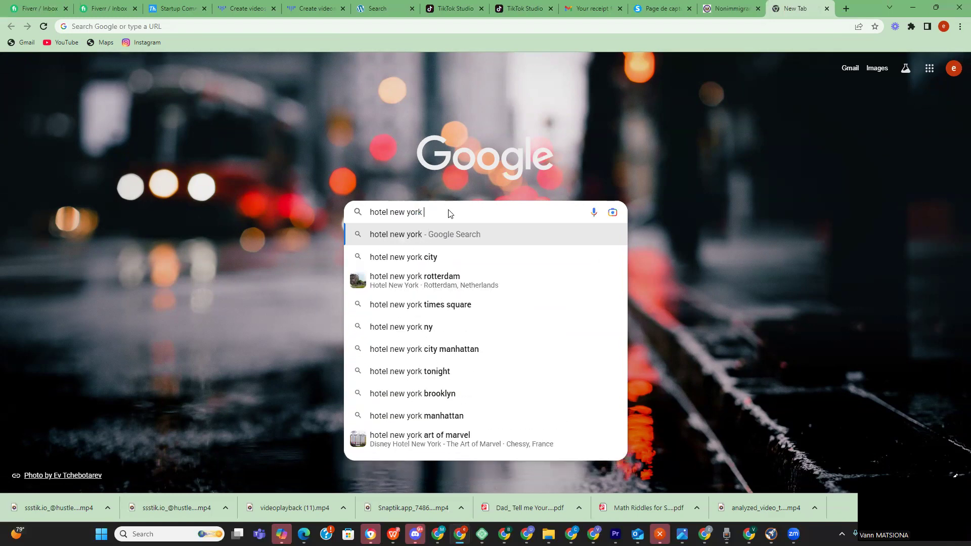
key(Return)
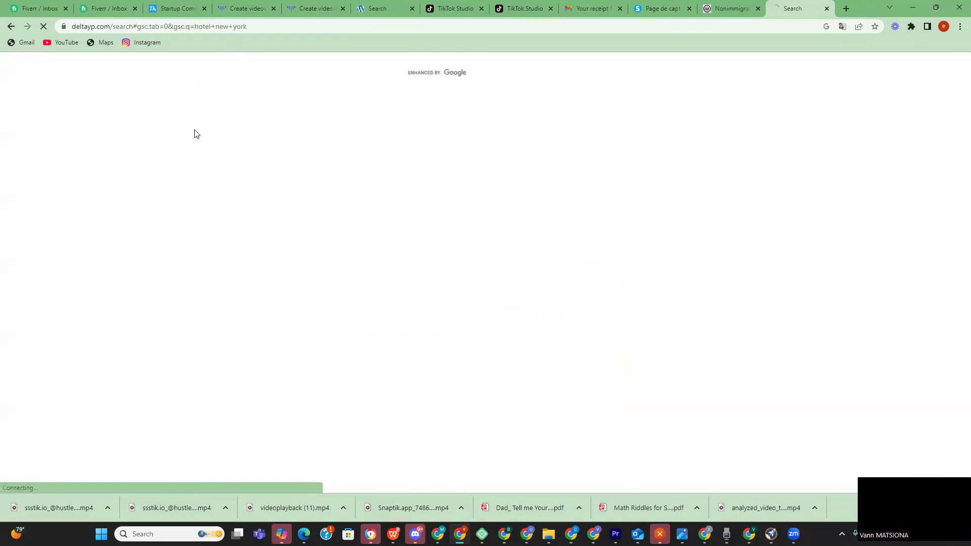
- Refine the query with 'brooklyn' and review the Brooklyn hotel results
scroll(199, 326, down, 4)
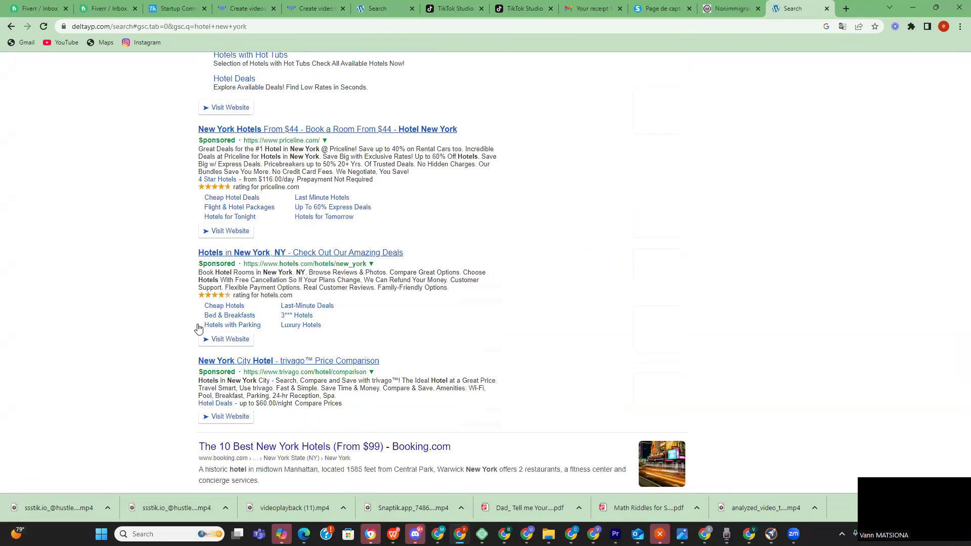
scroll(324, 349, down, 2)
scroll(279, 105, up, 6)
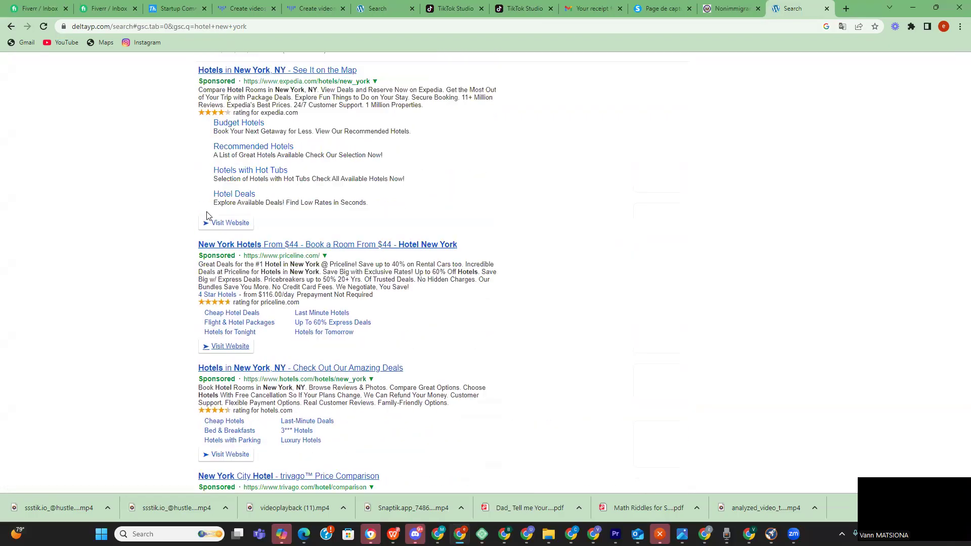
click(348, 82)
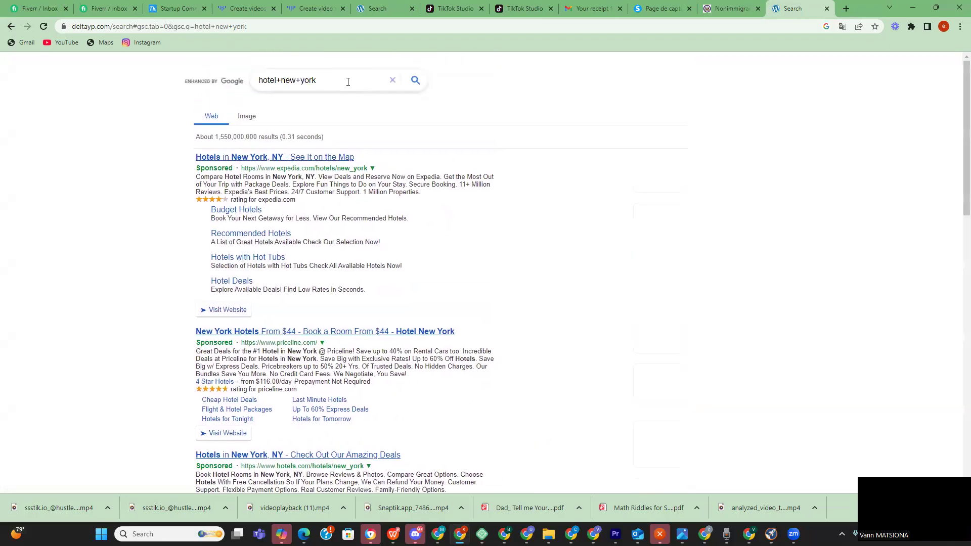
text(brooklyn)
key(Return)
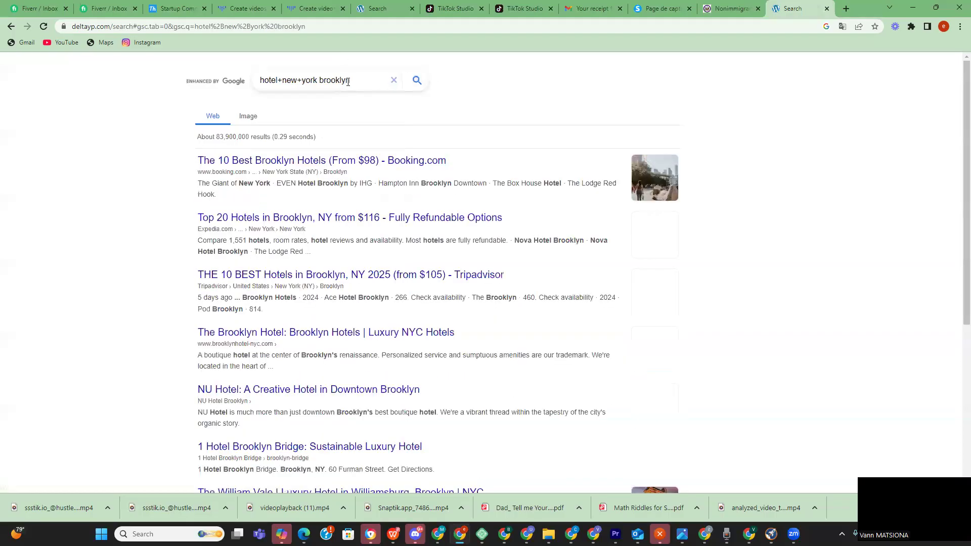
scroll(445, 174, down, 6)
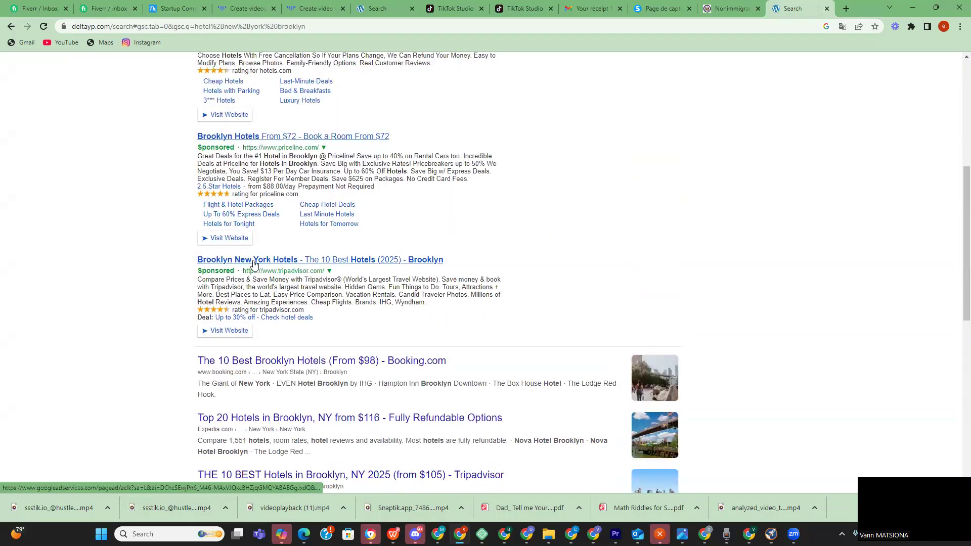
scroll(267, 263, up, 6)
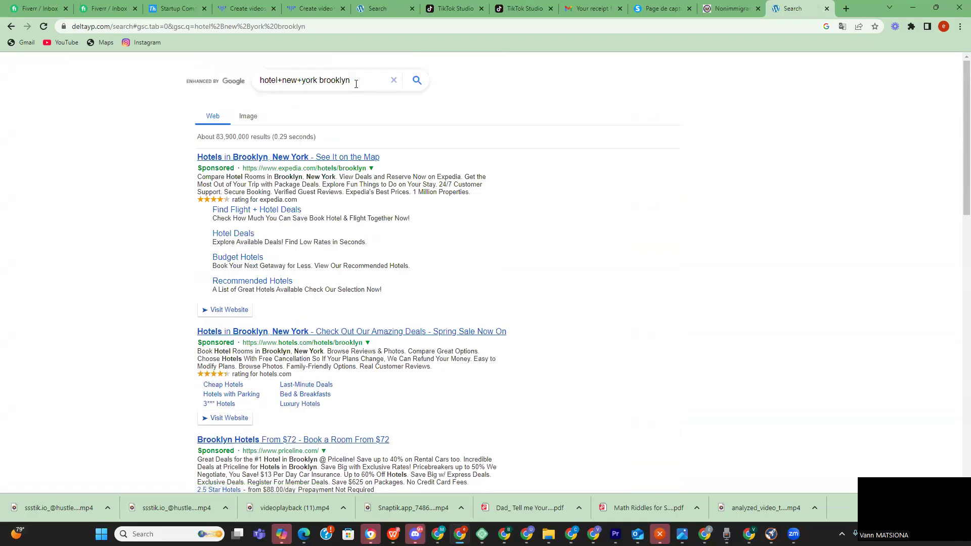
- Replace the query with 'marriott hotel new york' using the search suggestion
drag(356, 83, 243, 86)
key(BackSpace)
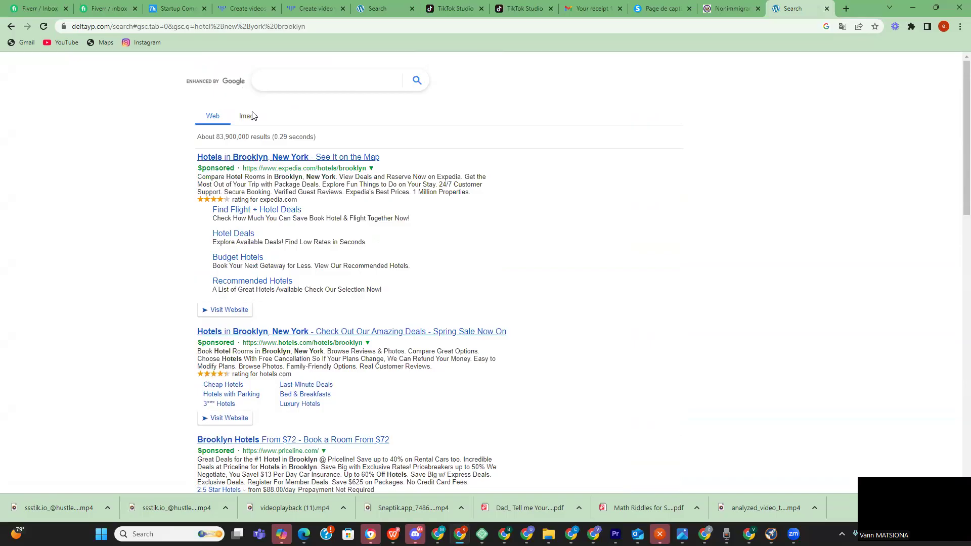
scroll(248, 152, down, 8)
scroll(251, 184, down, 4)
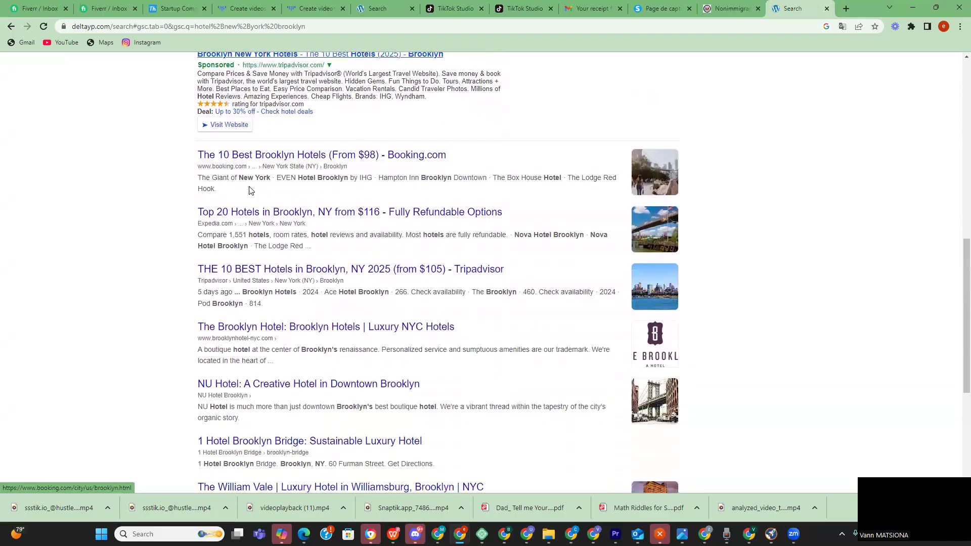
scroll(249, 190, down, 3)
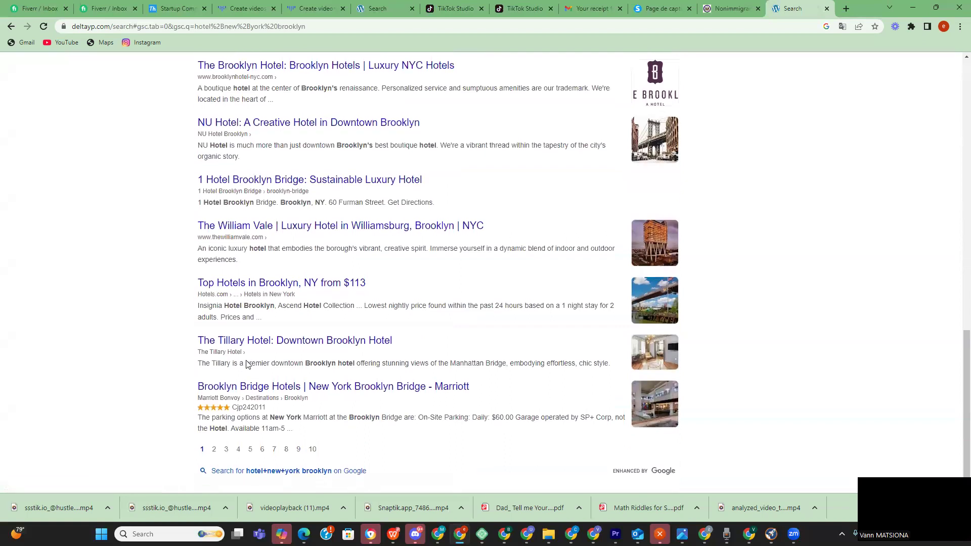
scroll(249, 296, up, 11)
scroll(296, 89, up, 3)
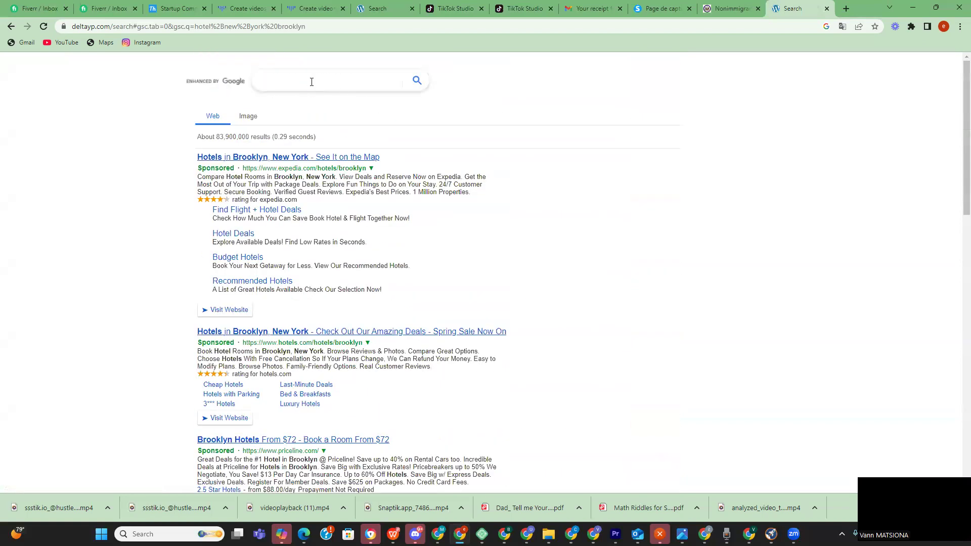
click(312, 82)
text(mari)
key(BackSpace)
text(riot hotel new)
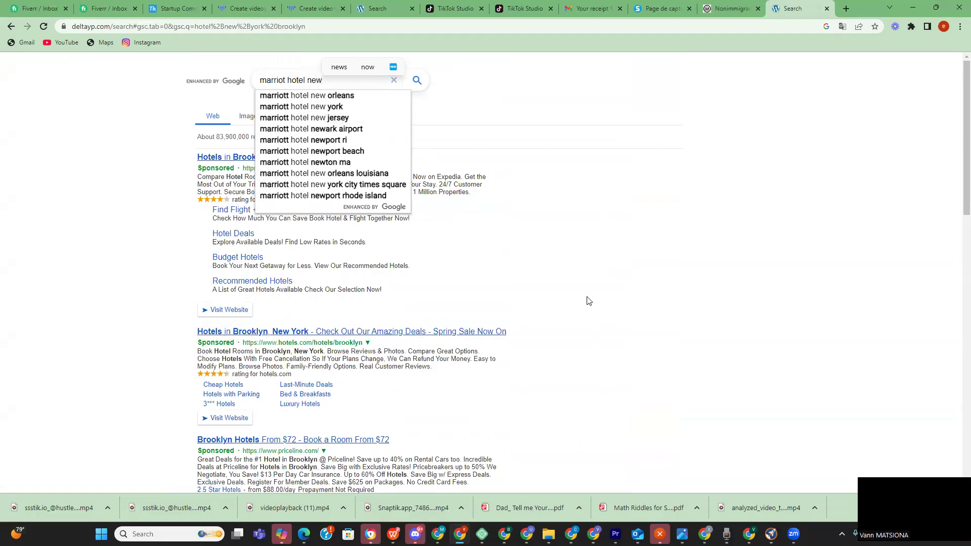
click(340, 107)
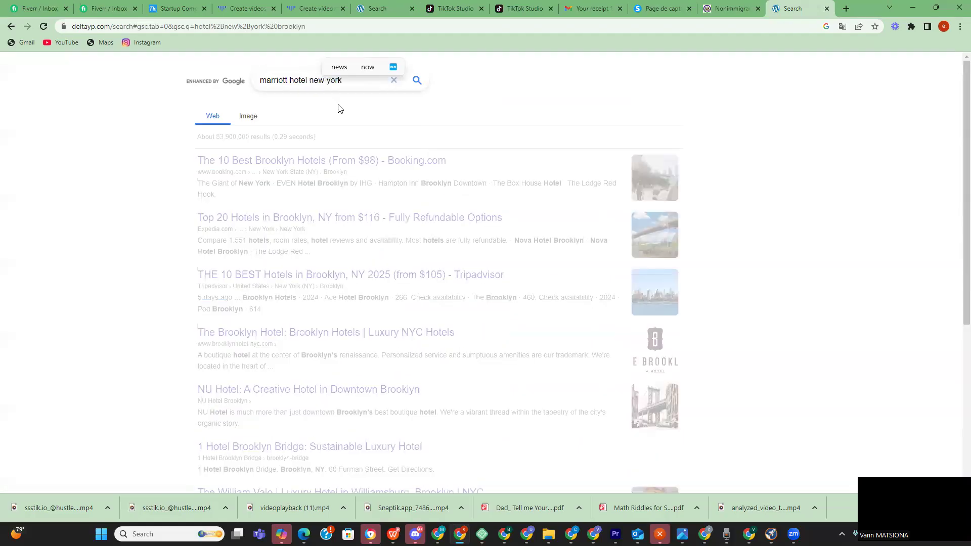
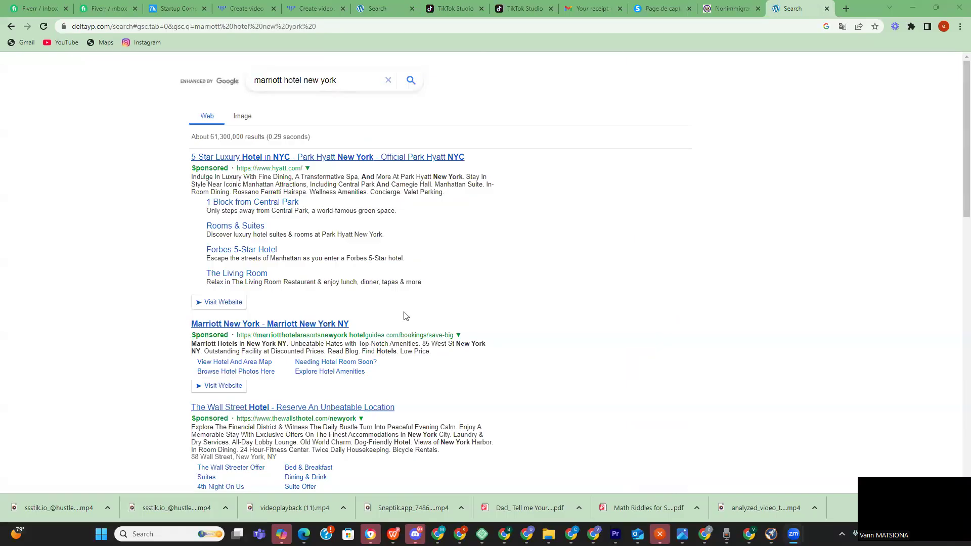
- Open the sponsored 'Marriott New York' result in the search listings
click(312, 325)
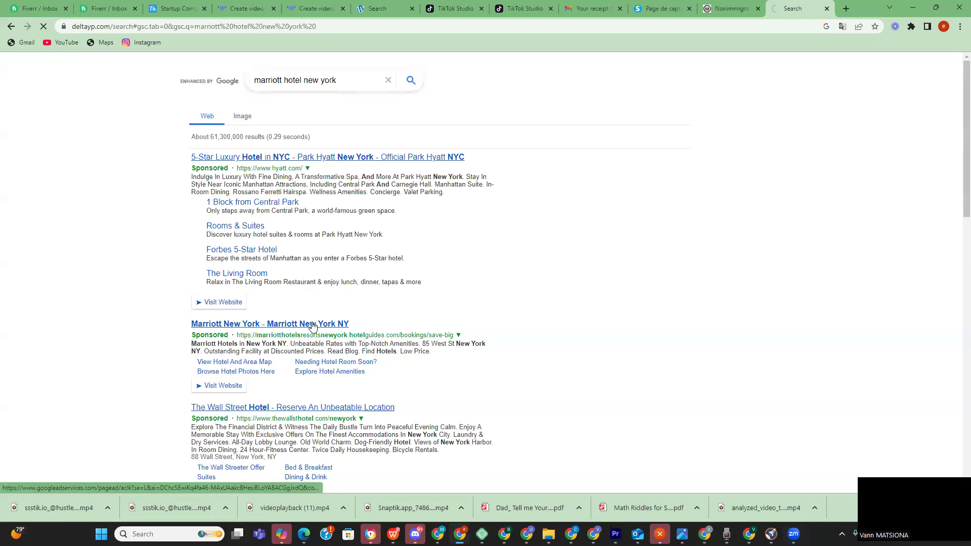
- Reveal the hotel's phone number and copy its full street address
scroll(368, 233, down, 3)
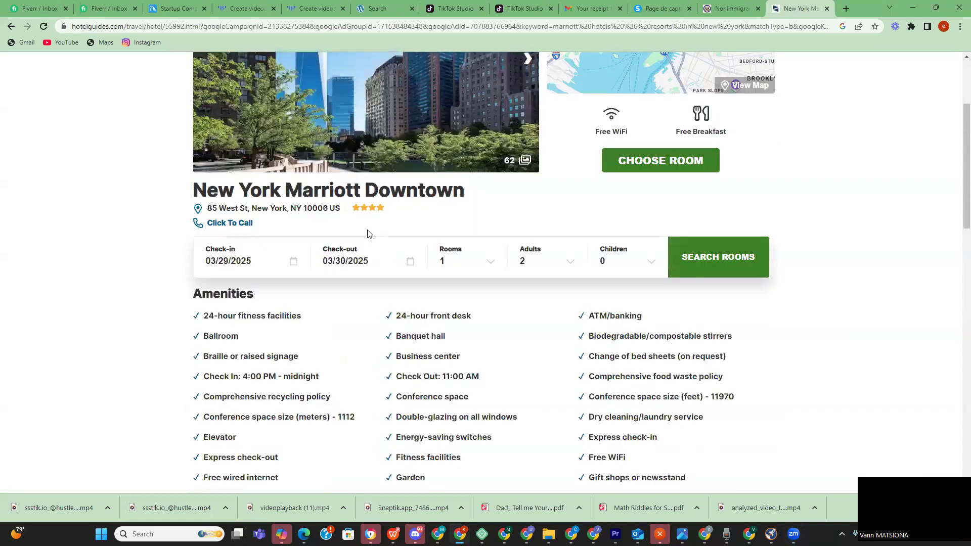
drag(206, 208, 244, 206)
right_click(244, 207)
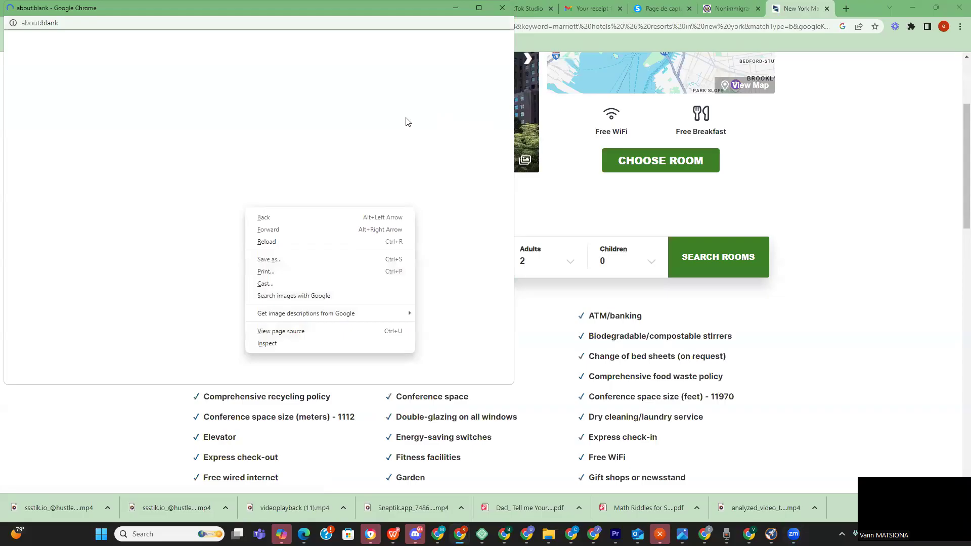
click(503, 9)
click(503, 9)
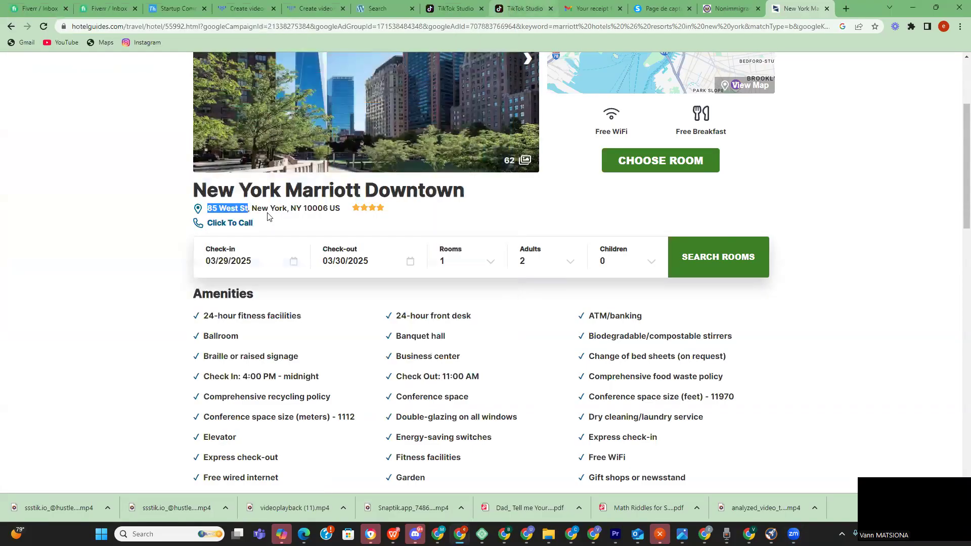
click(293, 222)
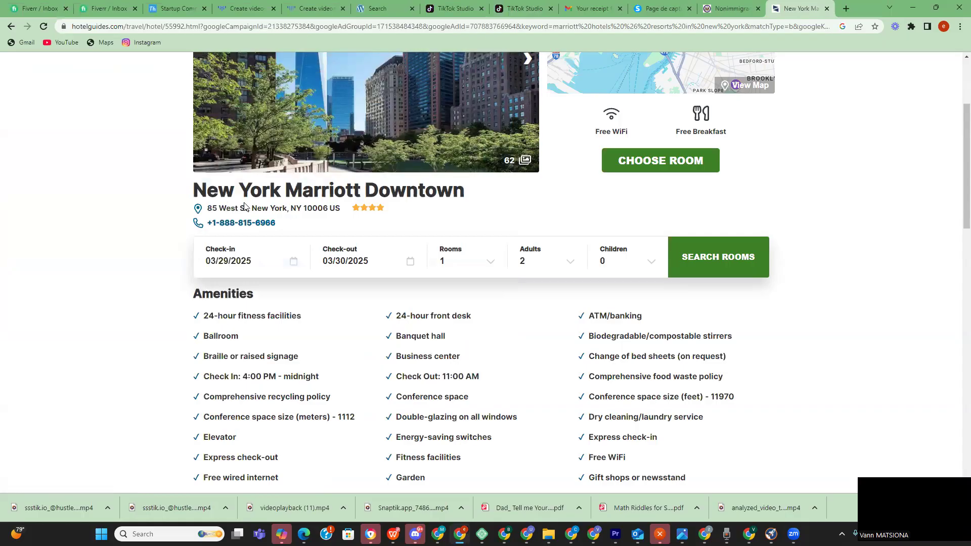
drag(207, 208, 342, 208)
right_click(336, 207)
click(349, 214)
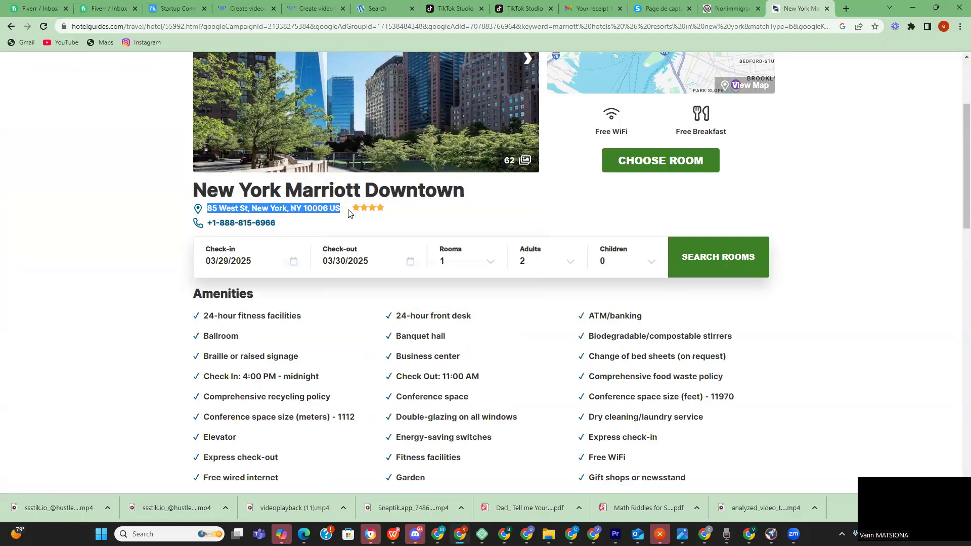
- Copy the hotel name 'New York Marriott Downtown' and return to the visa form
mouse_move(704, 534)
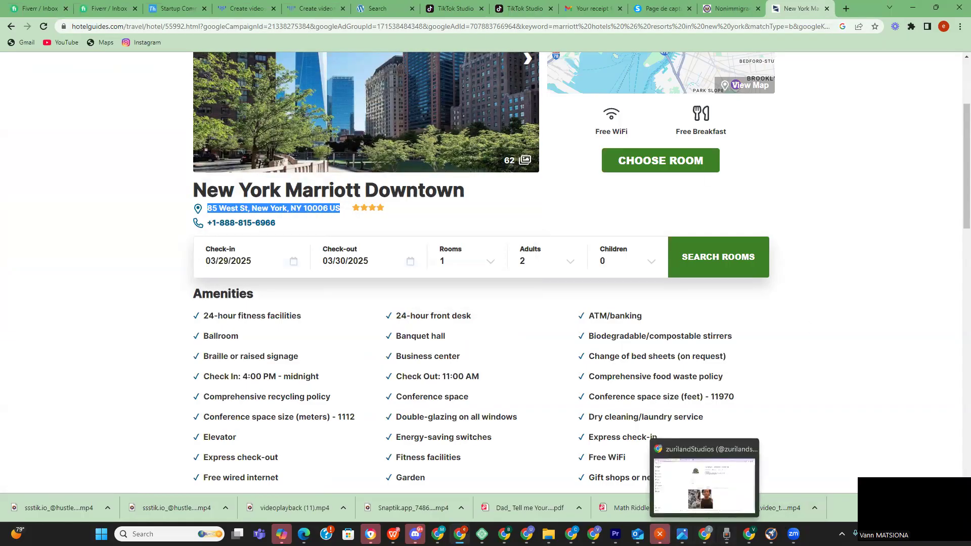
click(460, 534)
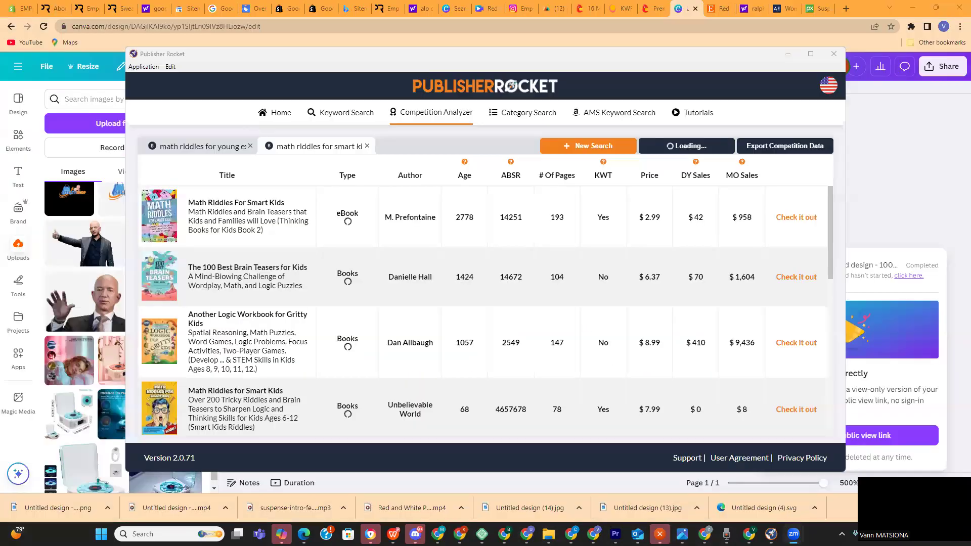
click(460, 534)
click(742, 14)
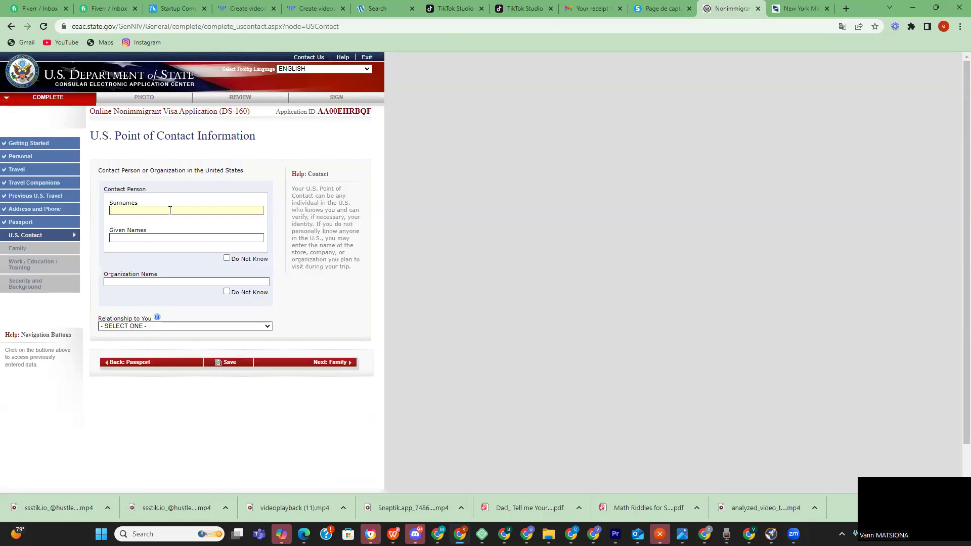
click(795, 7)
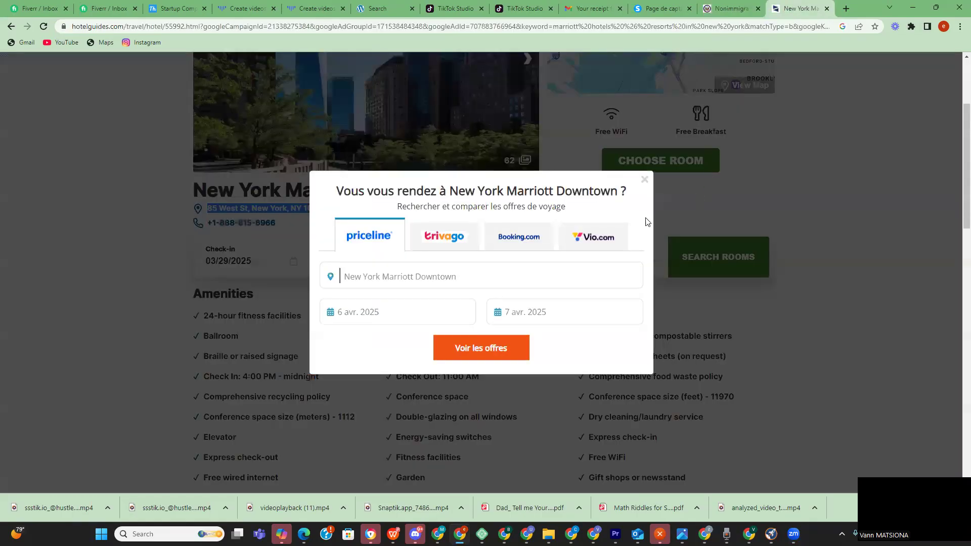
click(643, 180)
drag(357, 209, 477, 183)
right_click(429, 192)
click(446, 198)
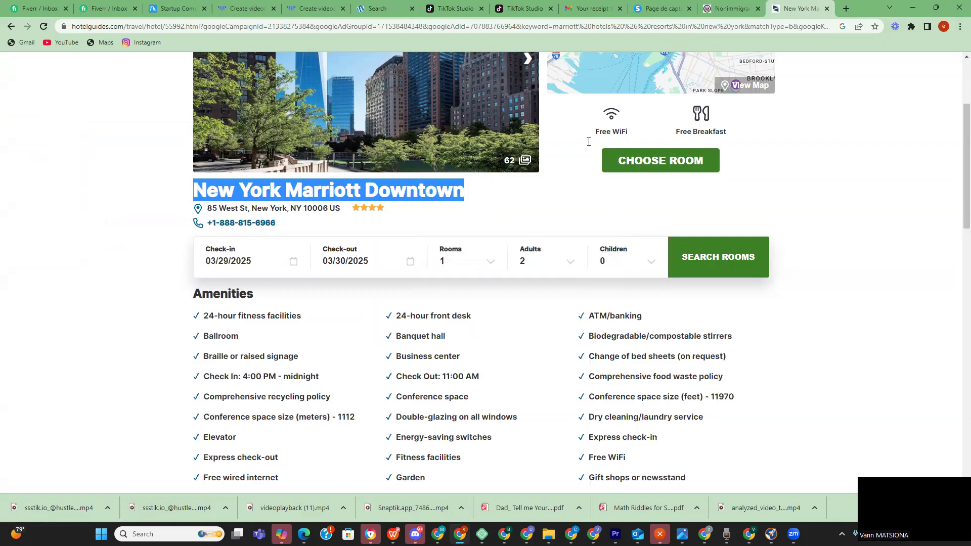
click(729, 9)
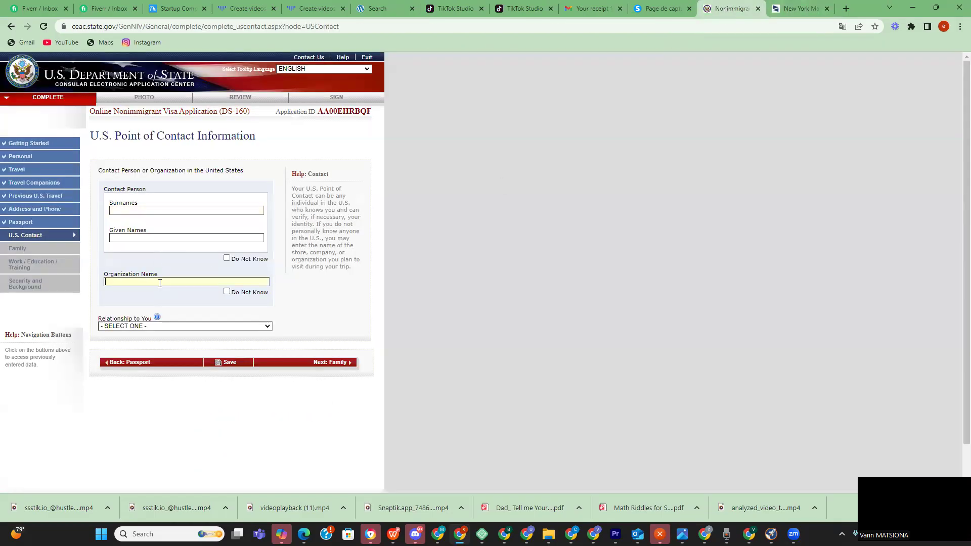
- Paste 'New York Marriott Downtown' as Organization Name and set Relationship to You to OTHER
key(ctrl+v)
click(157, 326)
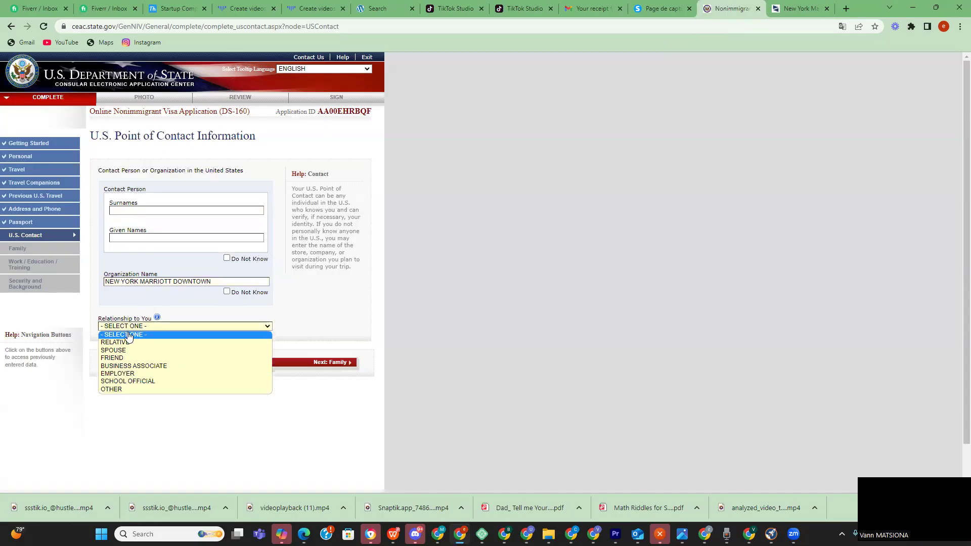
click(104, 389)
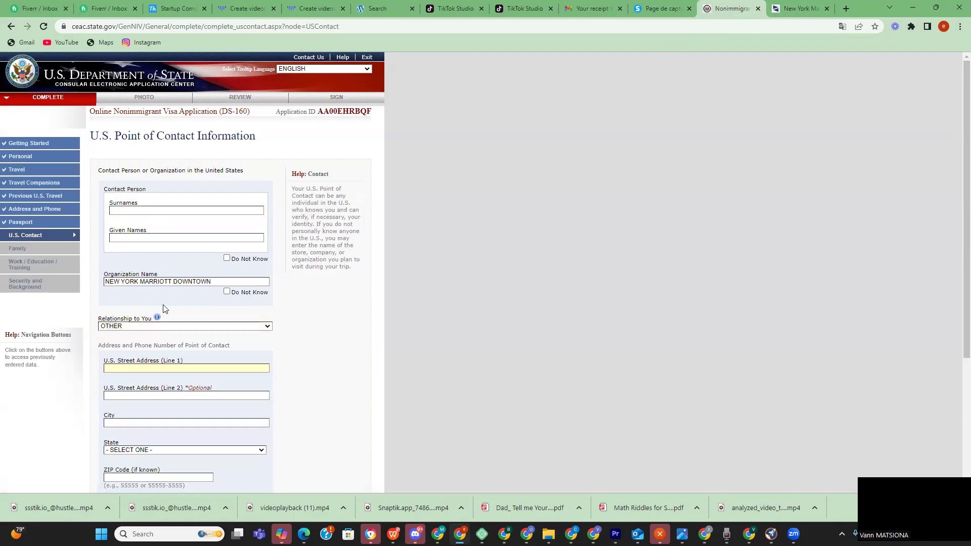
click(131, 208)
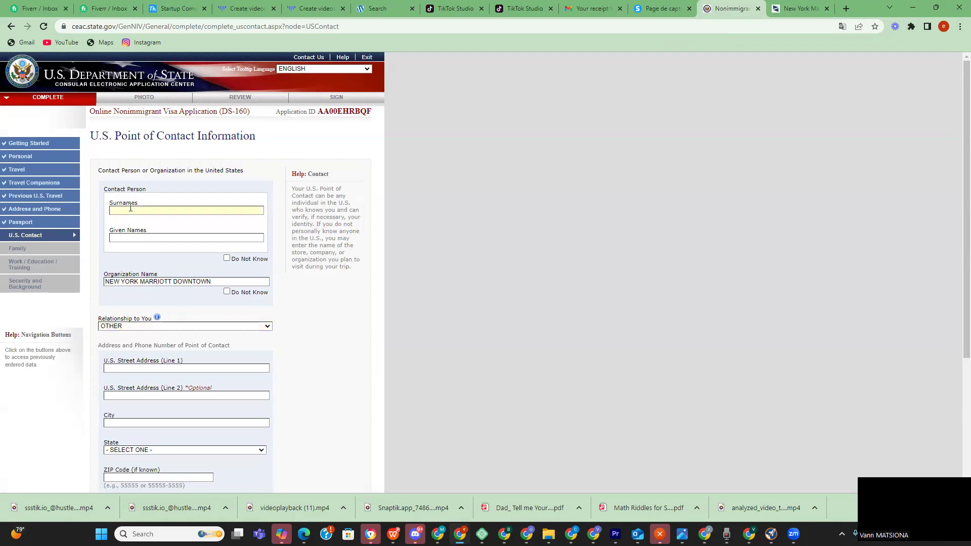
scroll(209, 235, down, 4)
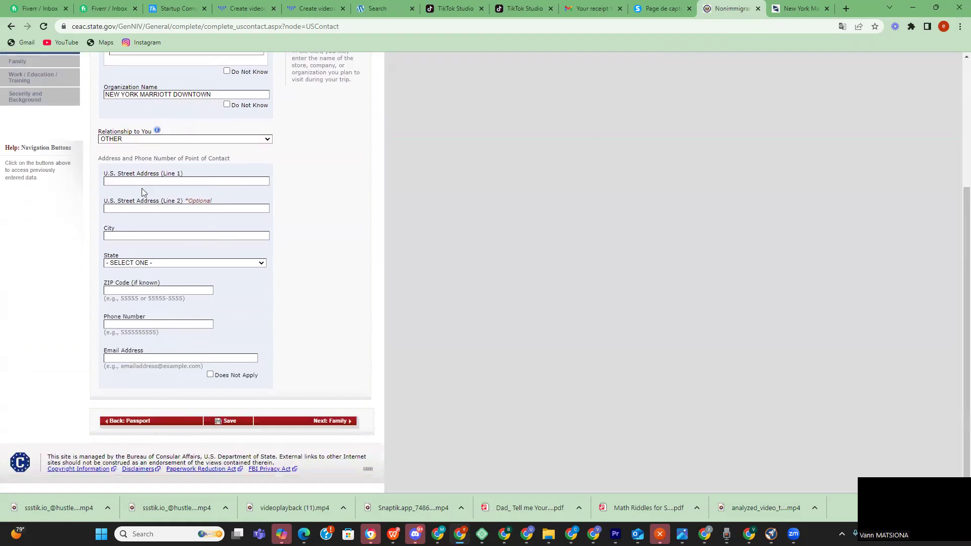
scroll(142, 189, up, 4)
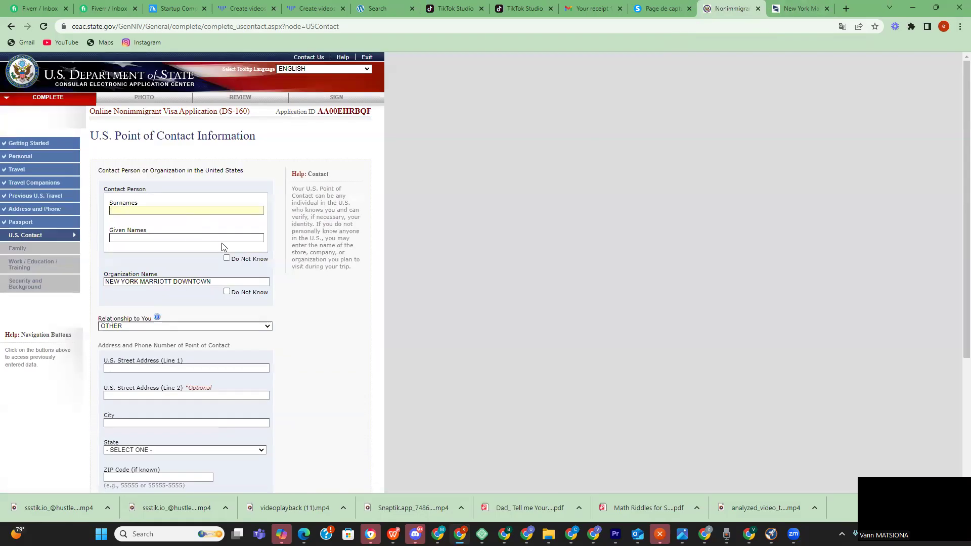
scroll(222, 247, down, 1)
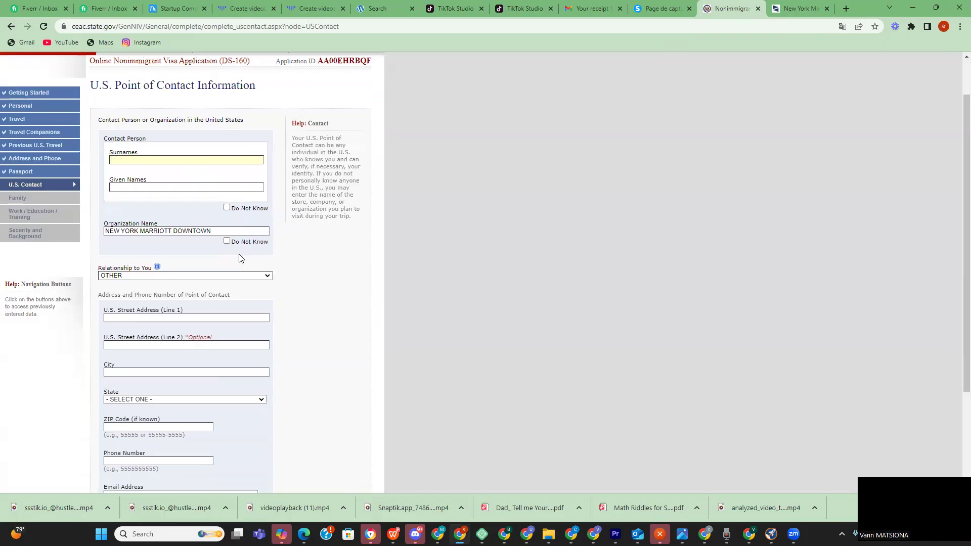
scroll(211, 271, down, 3)
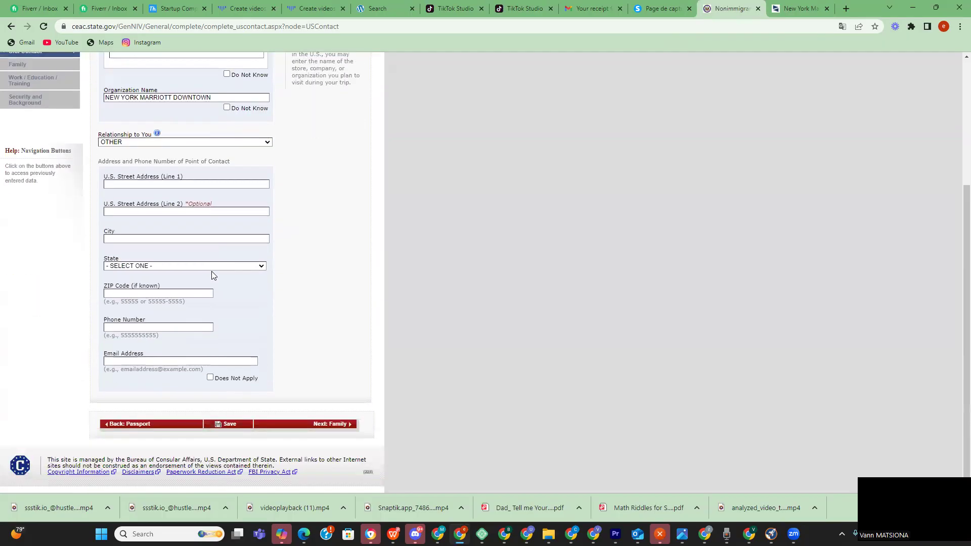
scroll(212, 271, up, 3)
click(263, 291)
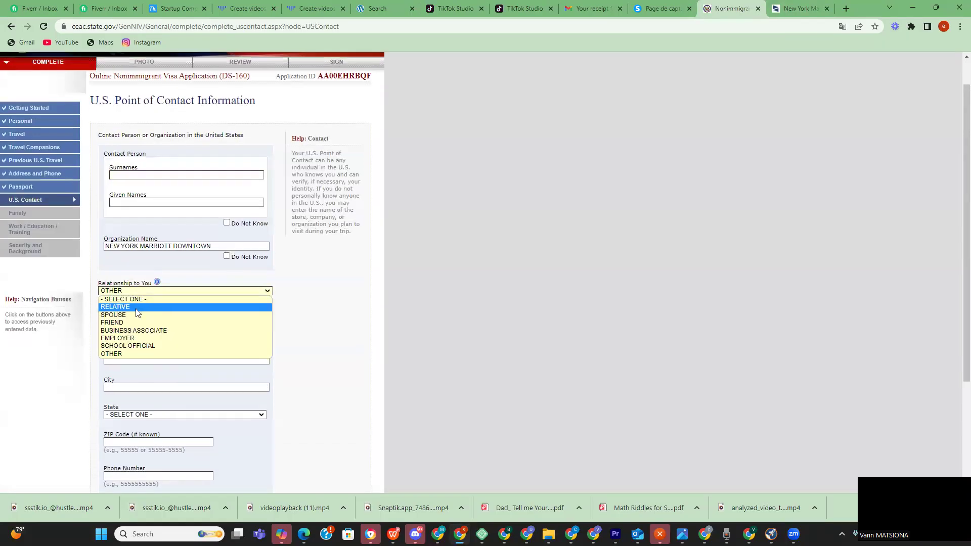
click(319, 311)
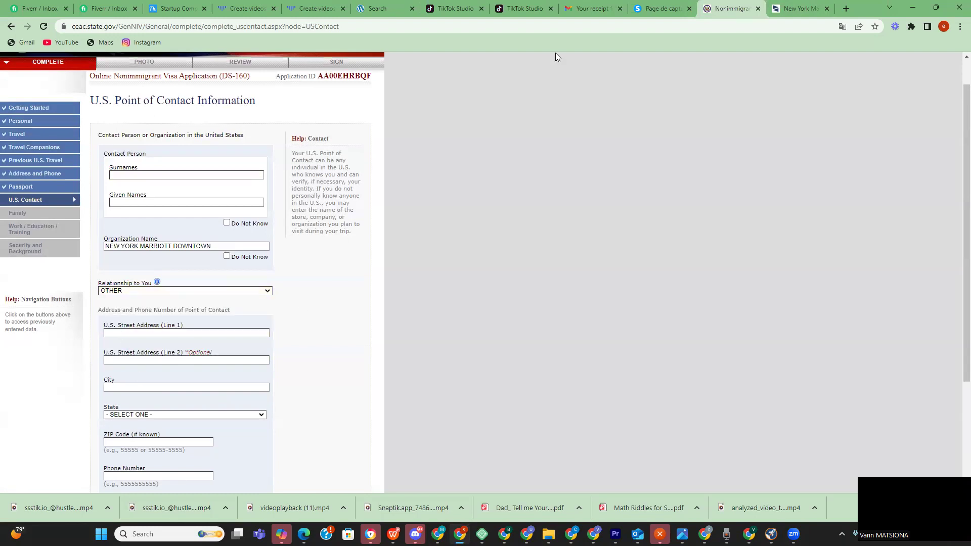
click(783, 13)
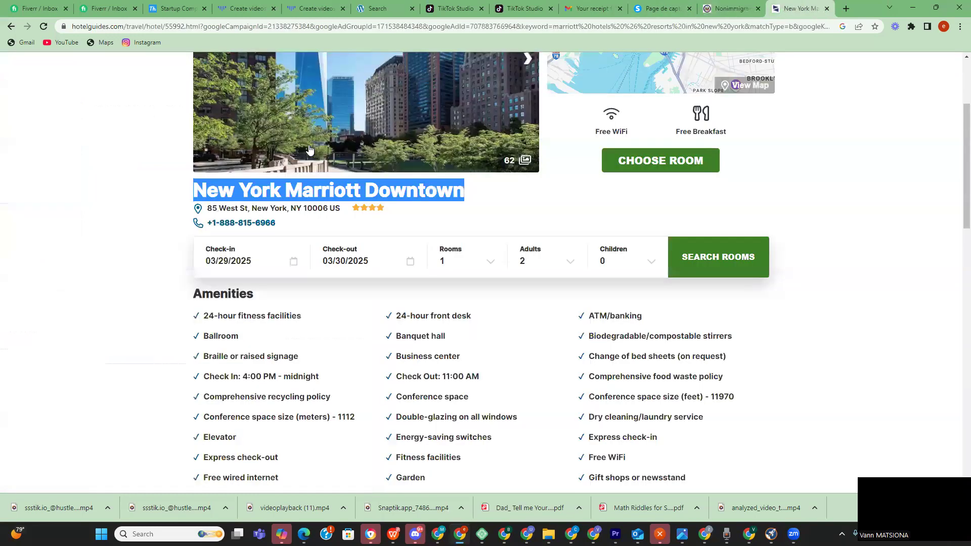
drag(340, 208, 208, 214)
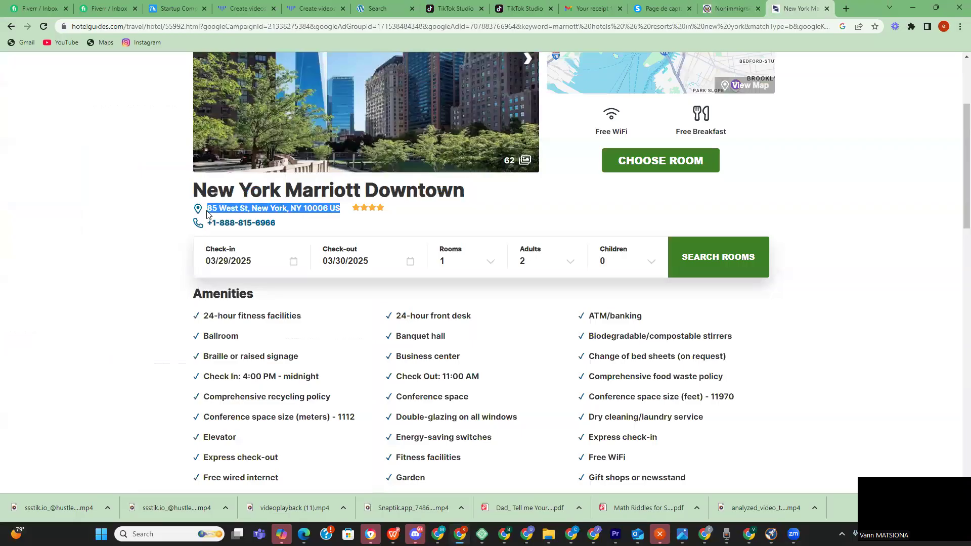
click(728, 11)
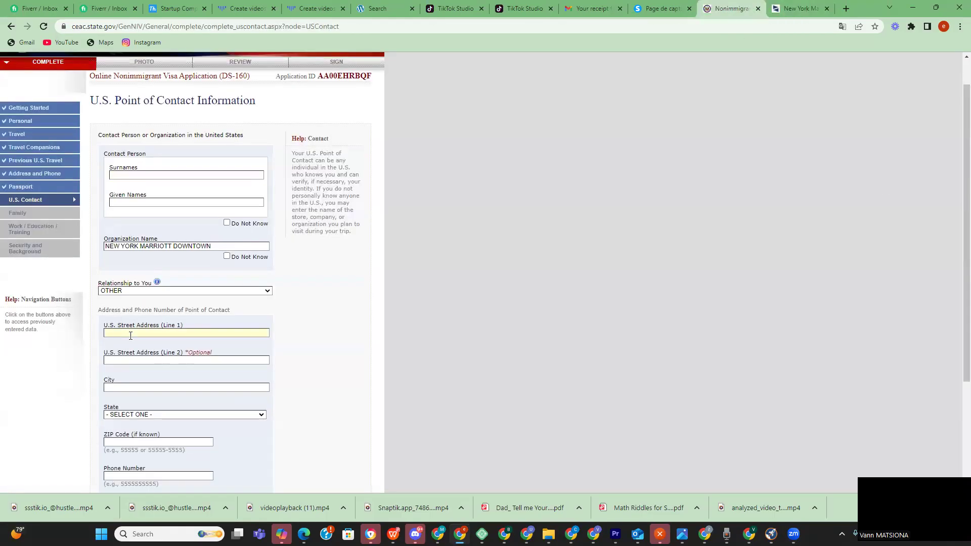
key(ctrl+v)
text(MAN)
text(G)
text(ATTAN)
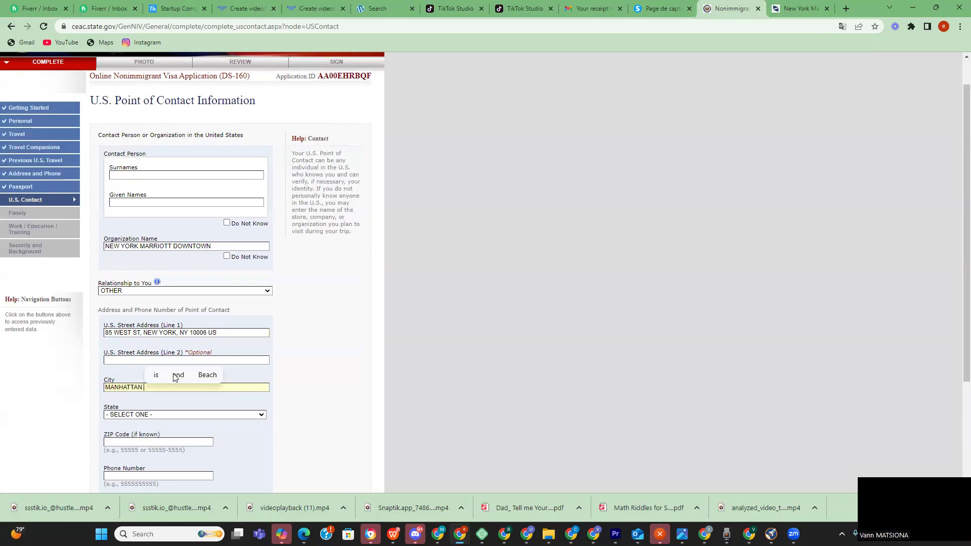
click(241, 415)
scroll(181, 350, down, 5)
scroll(181, 349, up, 10)
scroll(151, 339, down, 10)
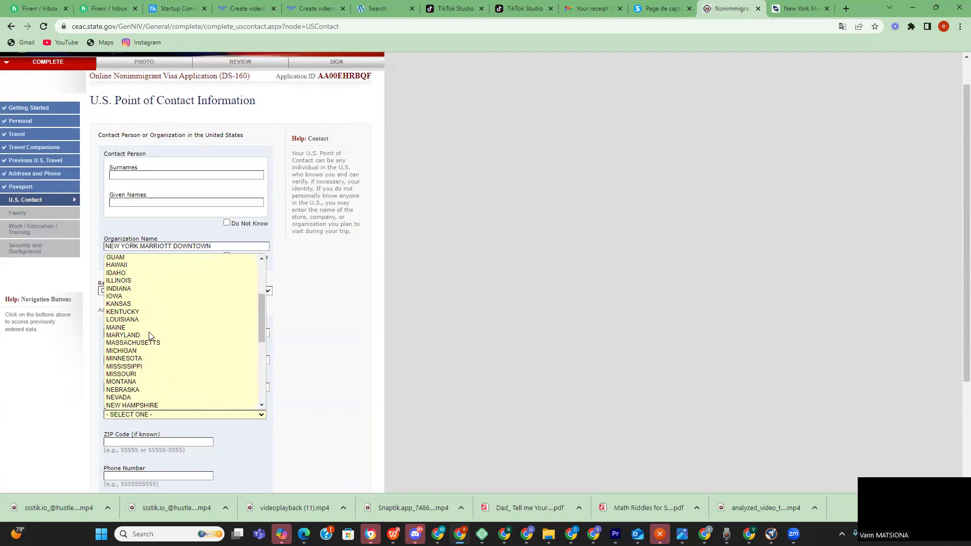
scroll(150, 337, up, 9)
scroll(138, 334, down, 4)
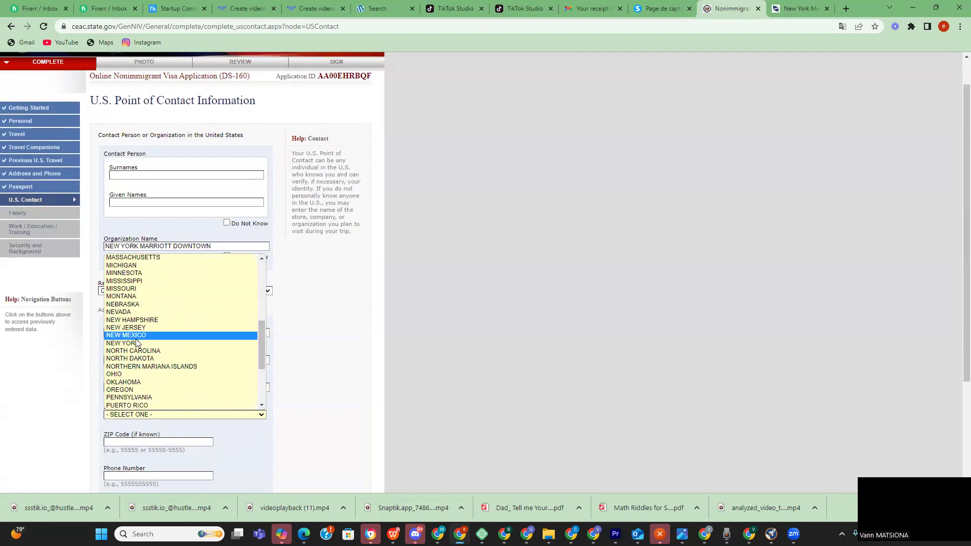
click(136, 344)
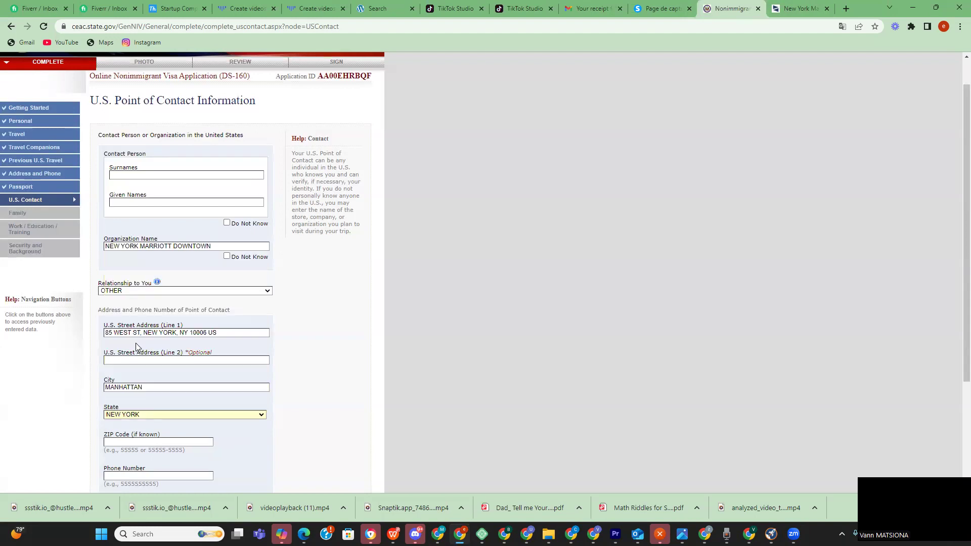
- Fill in ZIP code 10006 for the contact address
drag(190, 333, 199, 332)
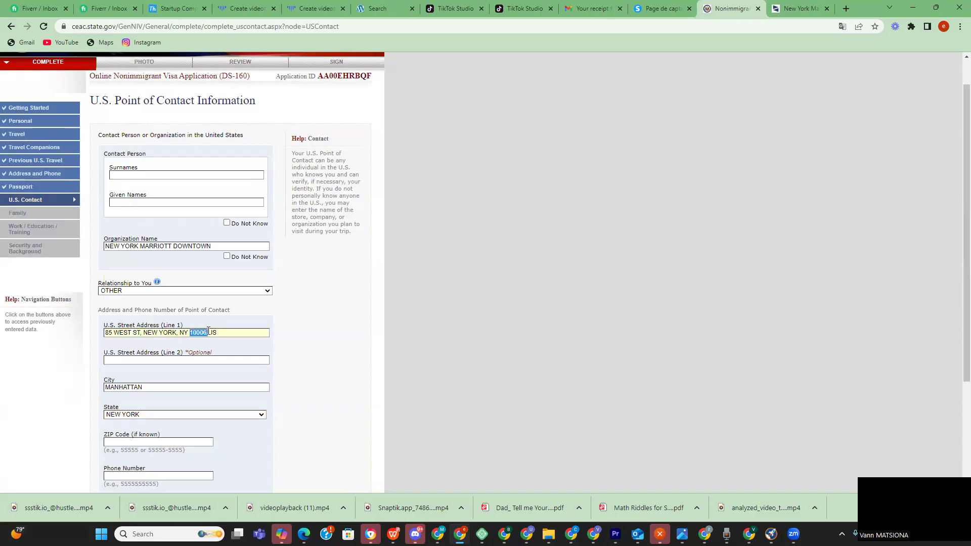
scroll(175, 394, down, 3)
click(146, 341)
key(ctrl+v)
click(147, 375)
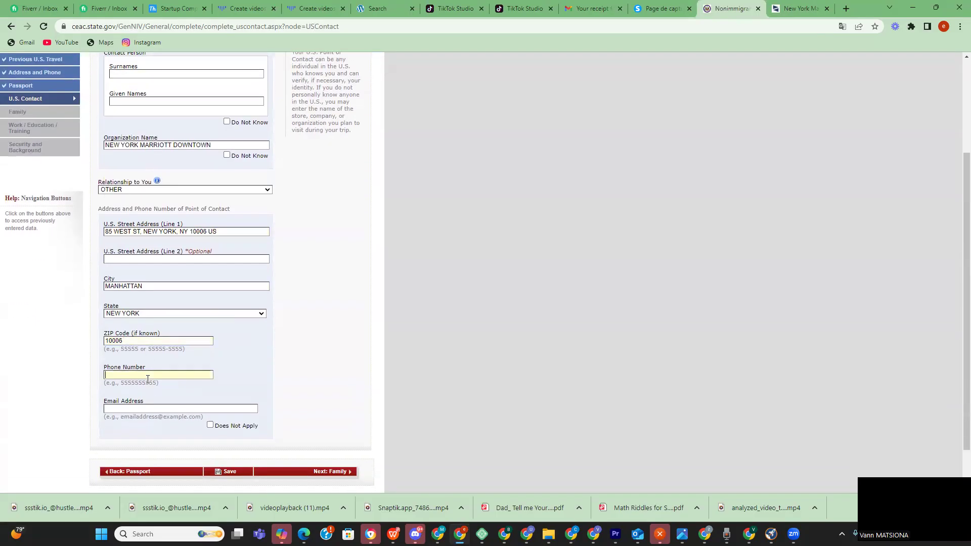
click(800, 9)
mouse_move(275, 225)
mouse_down()
mouse_move(213, 230)
mouse_move(273, 225)
mouse_up()
right_click(220, 228)
click(221, 228)
right_click(273, 225)
click(292, 233)
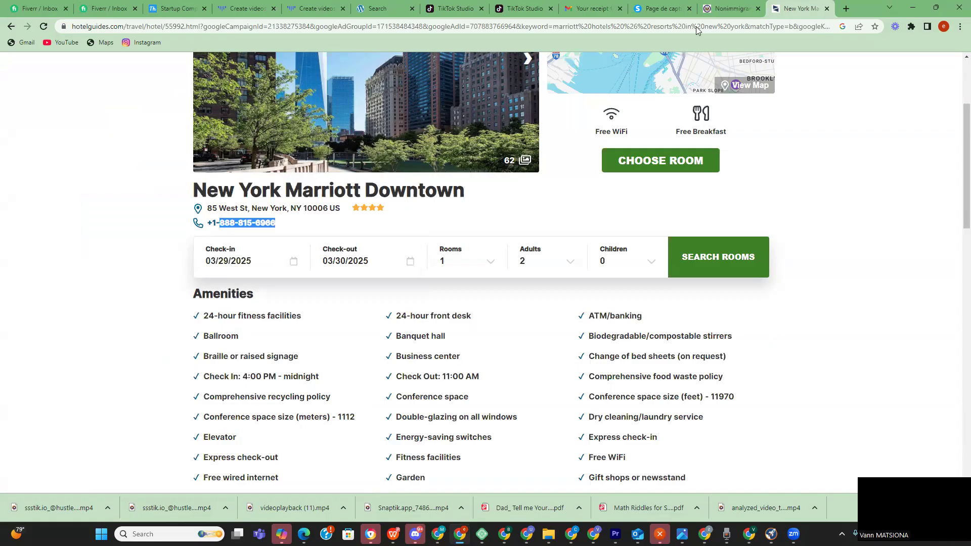
click(725, 8)
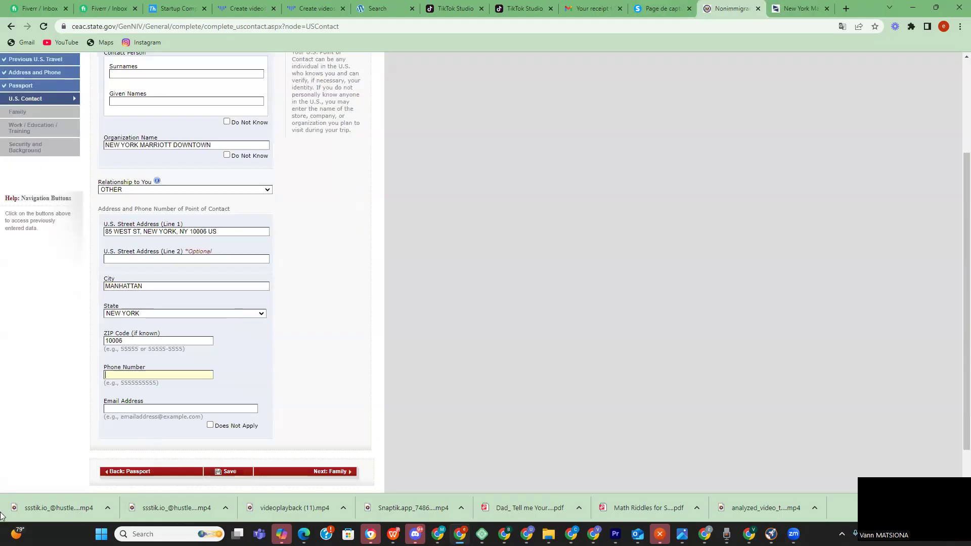
key(ctrl+v)
scroll(217, 407, down, 1)
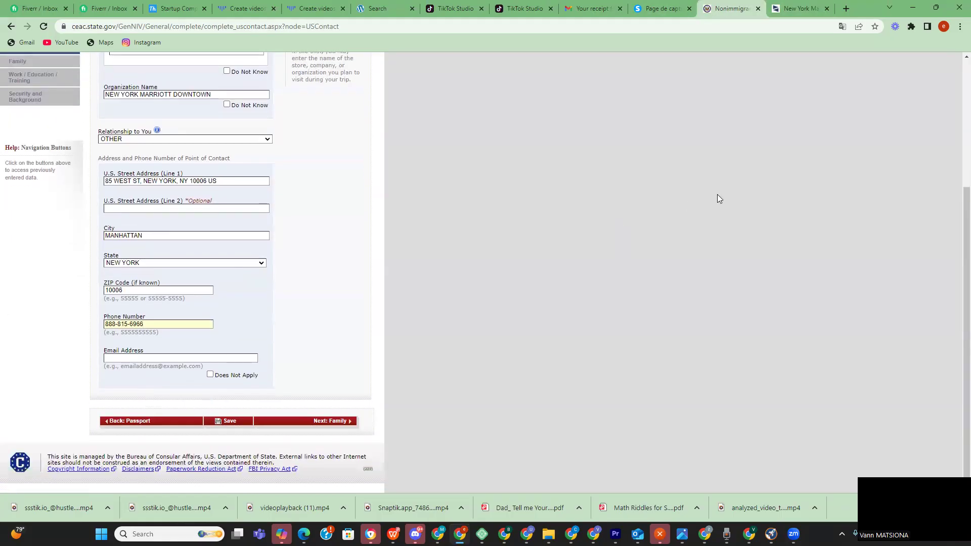
- Review the hotel listing, then return to the form's Surnames field
click(794, 9)
scroll(485, 197, down, 3)
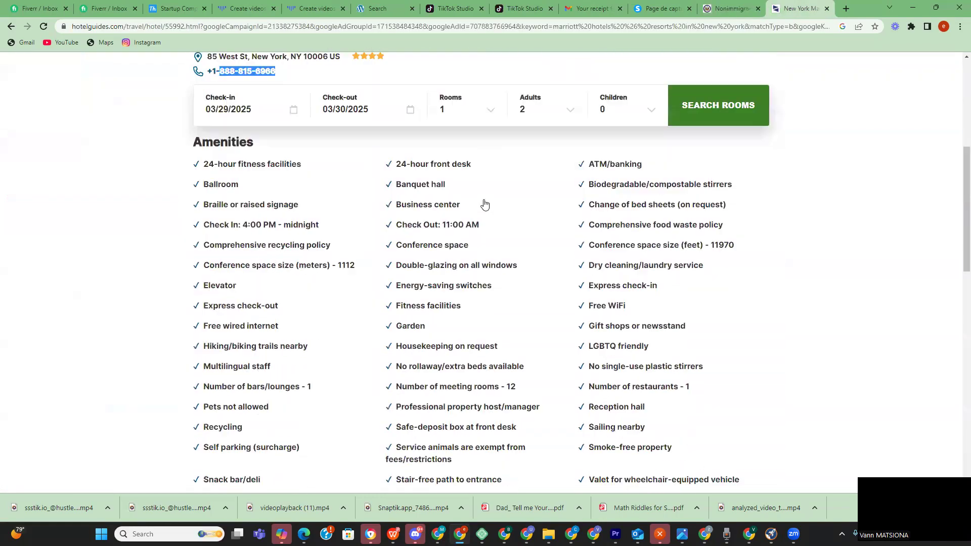
scroll(483, 204, down, 9)
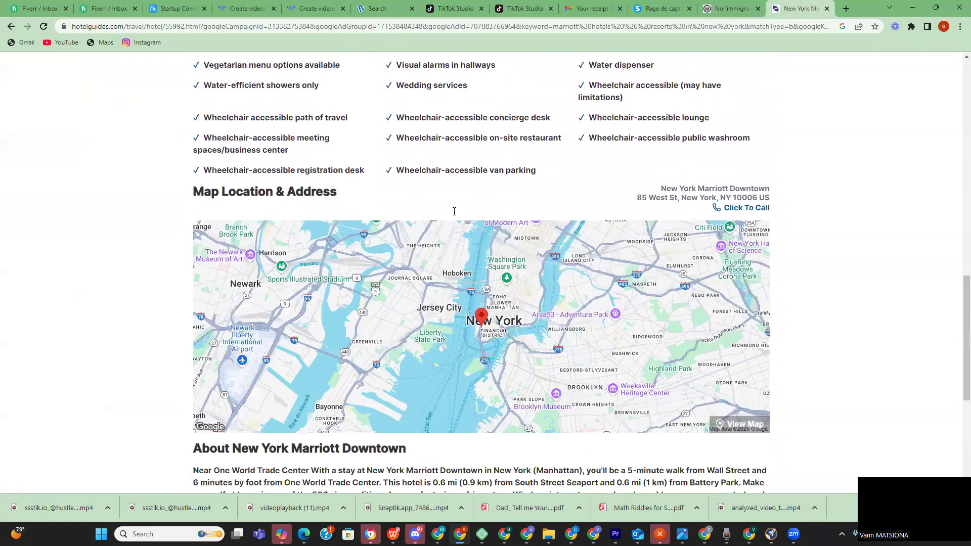
scroll(51, 286, down, 6)
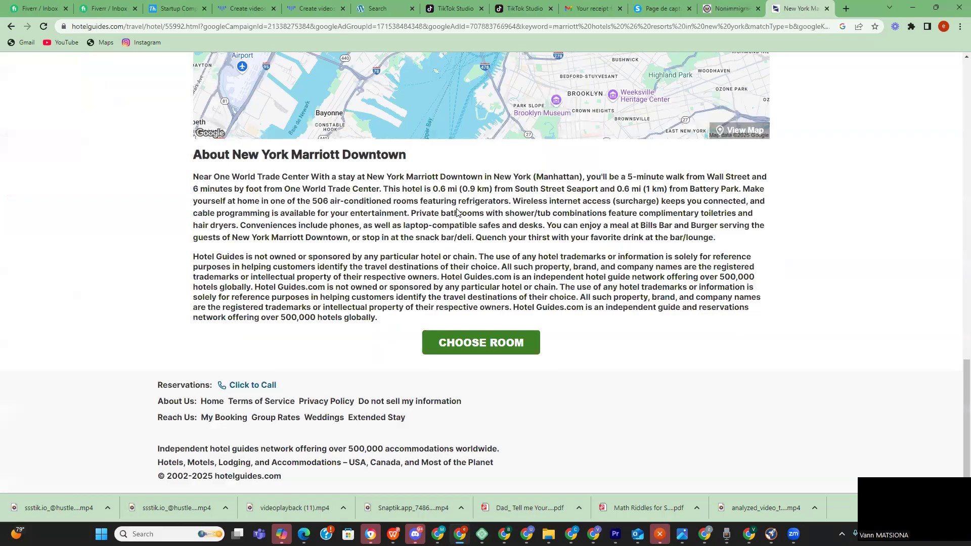
scroll(457, 212, up, 10)
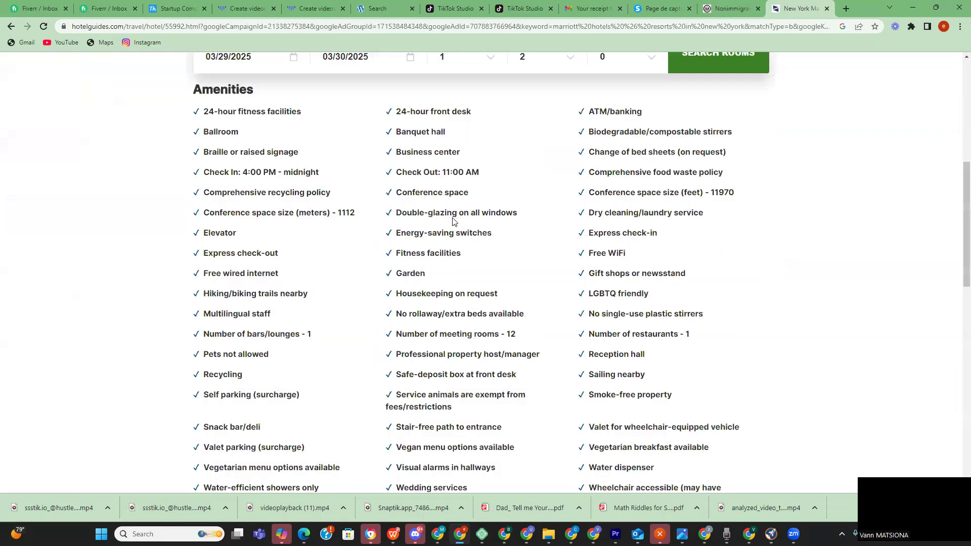
scroll(286, 266, up, 4)
scroll(285, 266, up, 3)
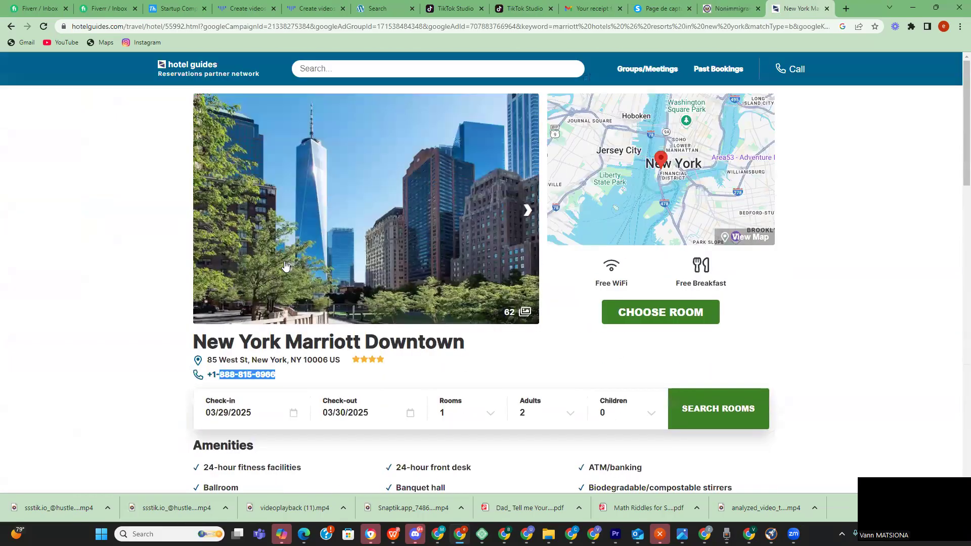
scroll(286, 265, down, 2)
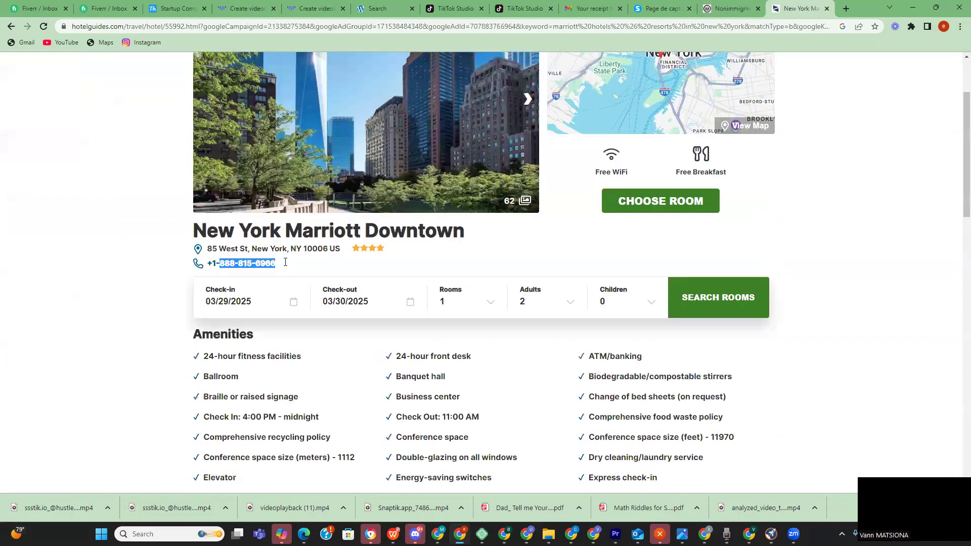
scroll(285, 262, down, 4)
scroll(286, 261, up, 6)
click(724, 8)
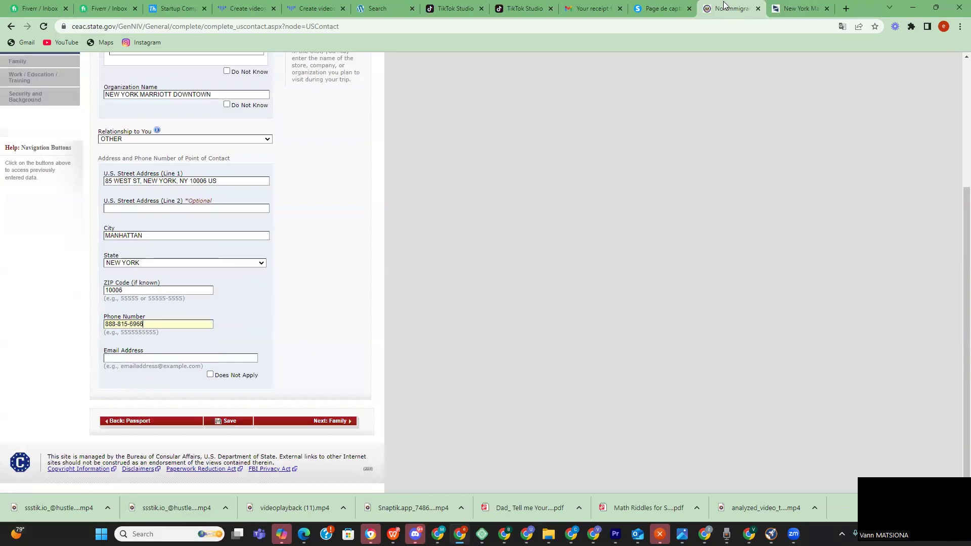
scroll(197, 139, up, 4)
click(123, 209)
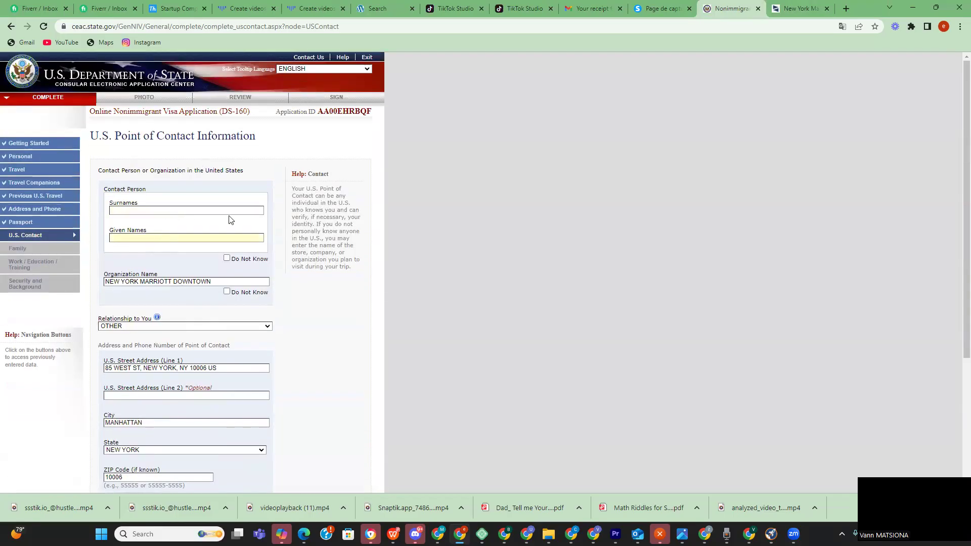
- Type the contact person's surname, correcting typos, then enter their given name
click(168, 204)
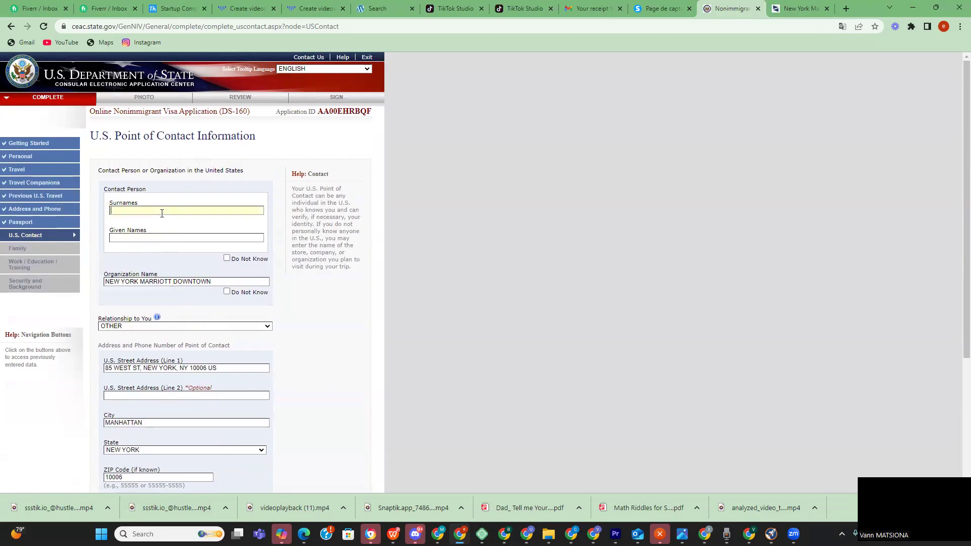
click(113, 210)
text(DAV)
key(BackSpace)
text(A)
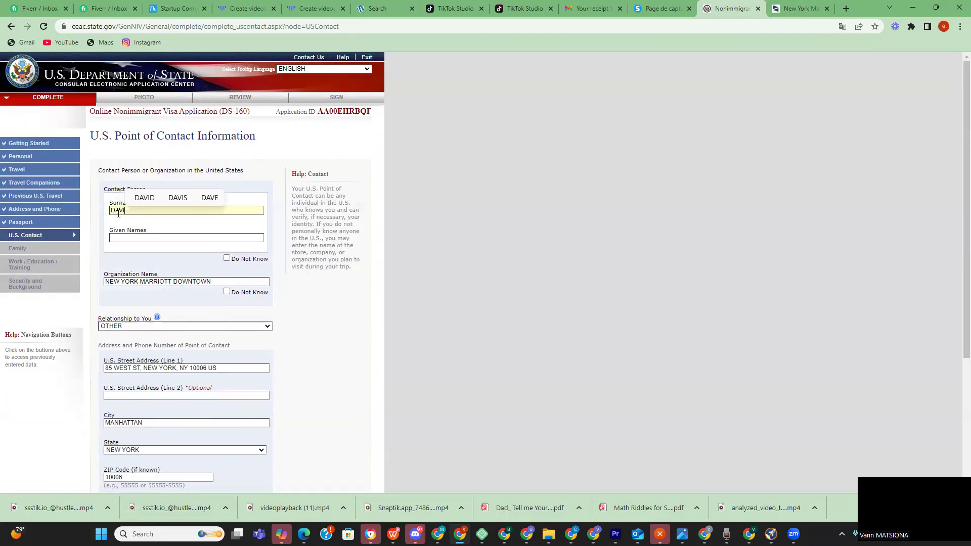
text(V)
key(BackSpace)
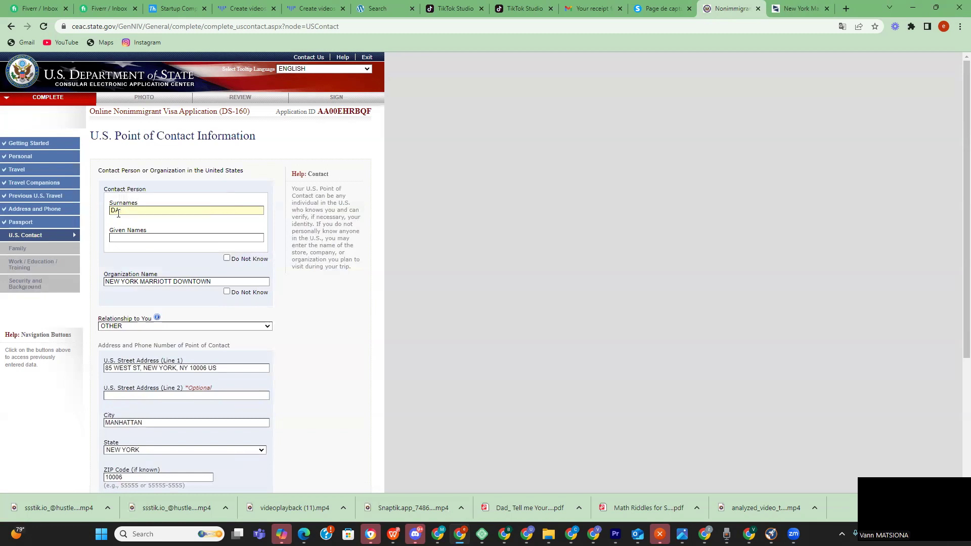
text(AVID)
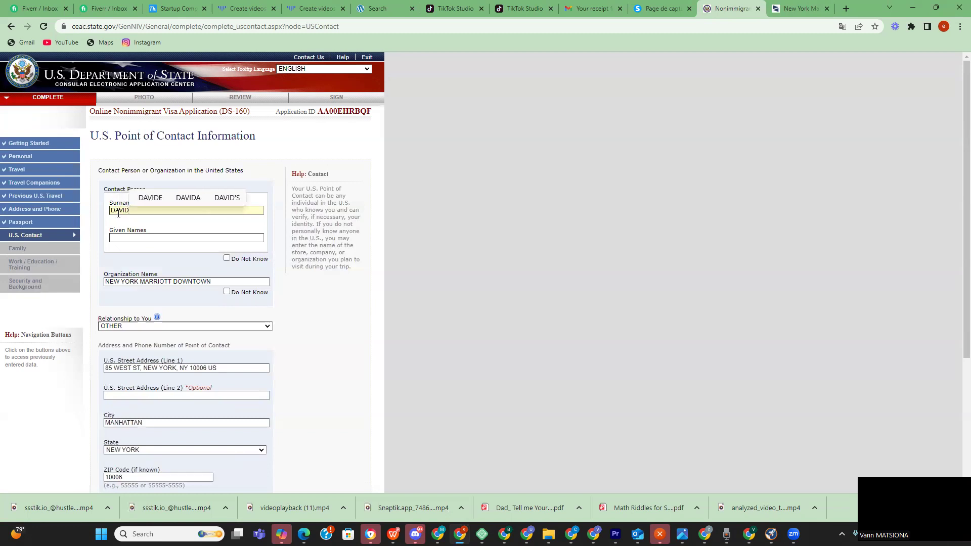
click(134, 239)
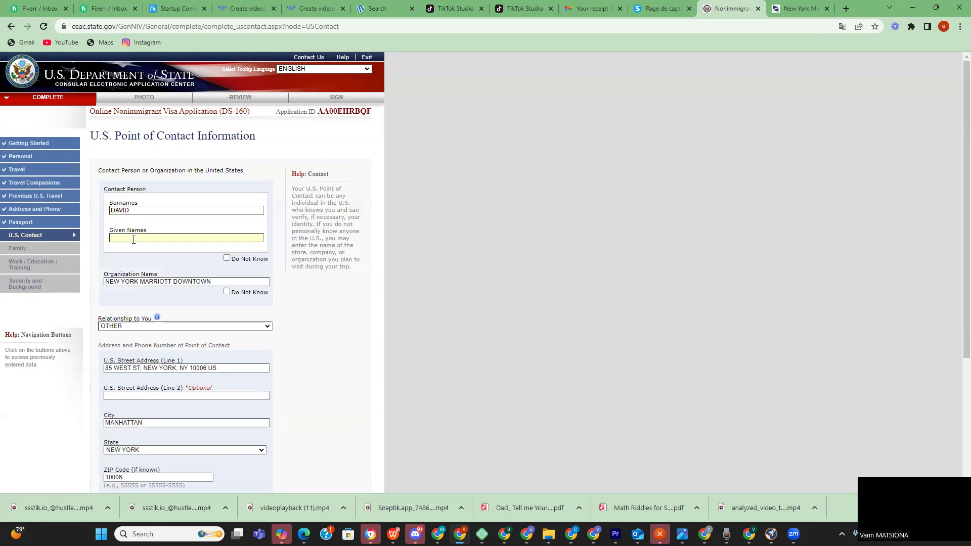
text(SMITHS)
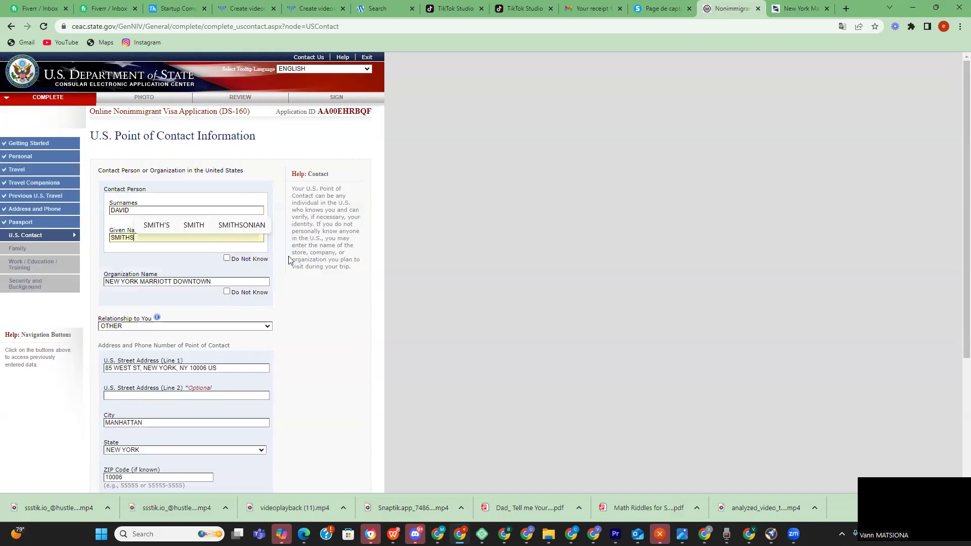
scroll(292, 263, down, 4)
- Save the contact page and decline Chrome's offer to save the address
click(227, 421)
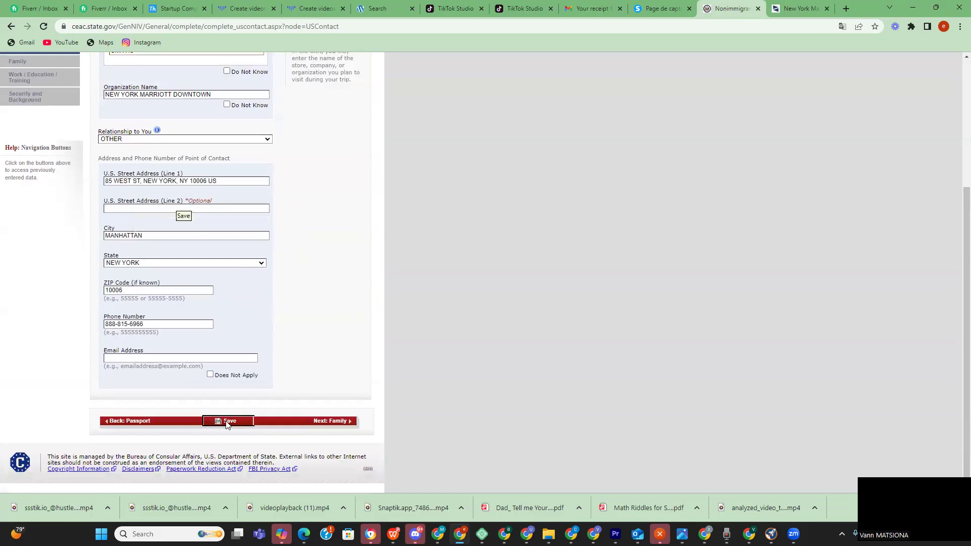
click(853, 197)
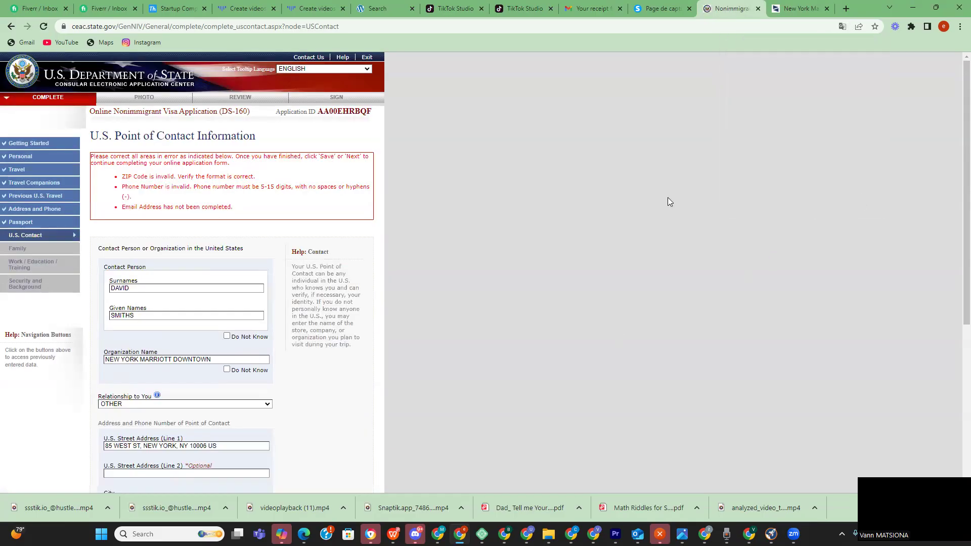
scroll(299, 271, down, 5)
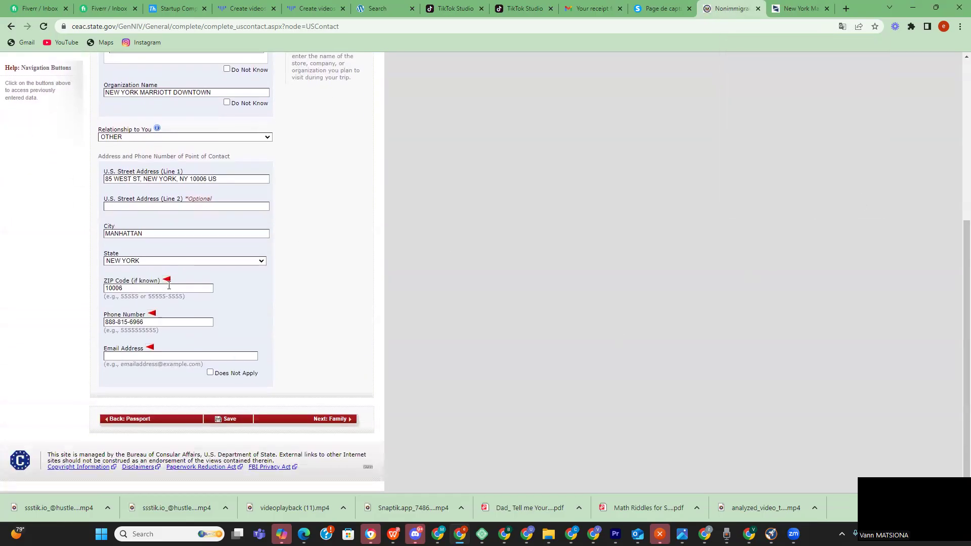
scroll(169, 286, up, 5)
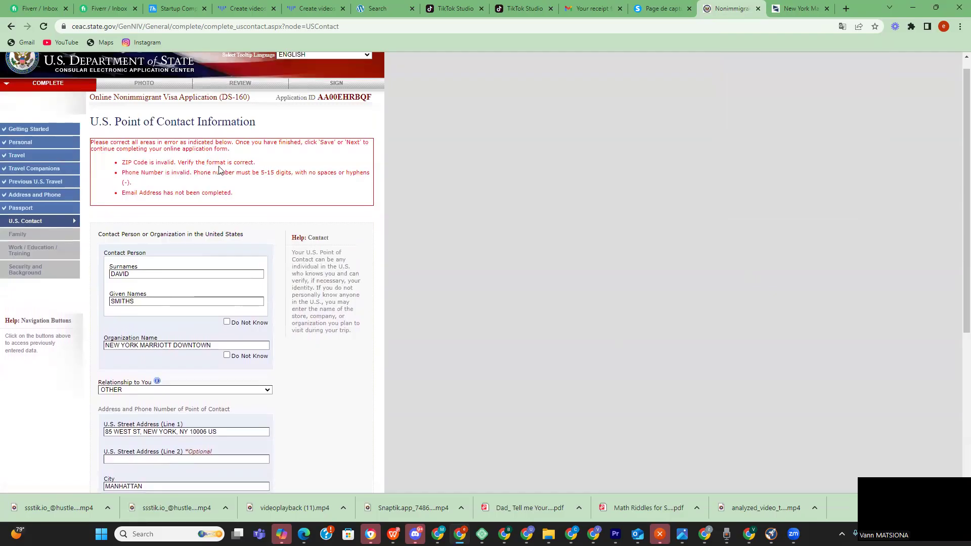
scroll(271, 195, down, 5)
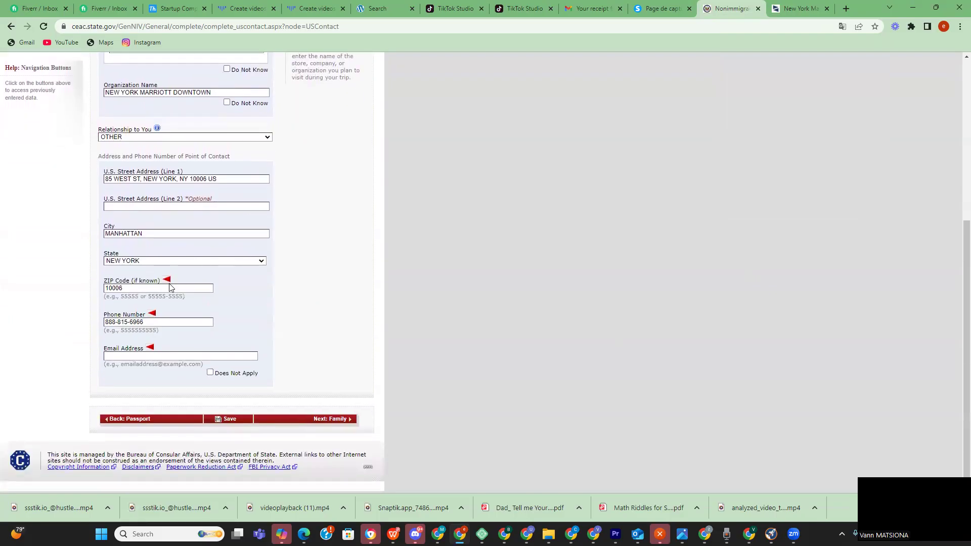
drag(144, 322, 65, 324)
click(779, 9)
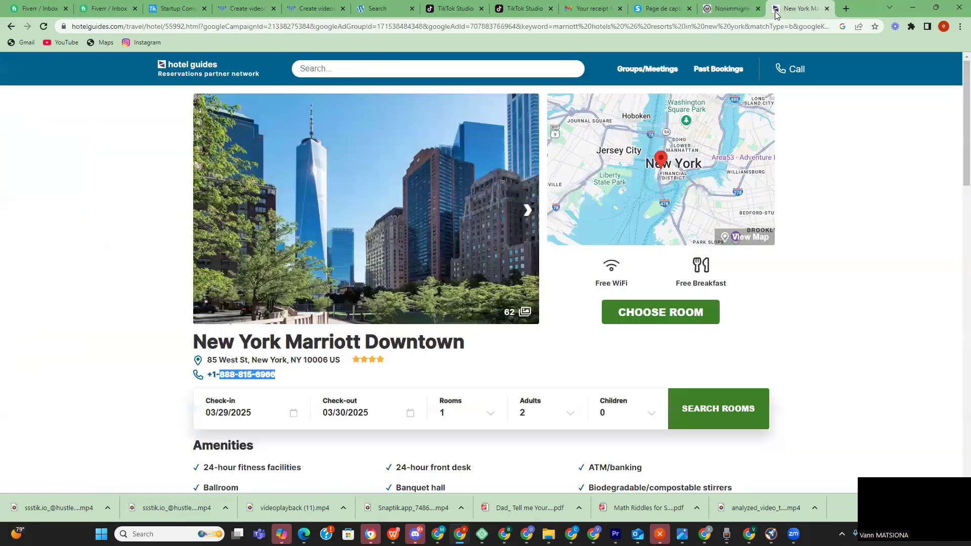
click(130, 359)
scroll(130, 359, down, 1)
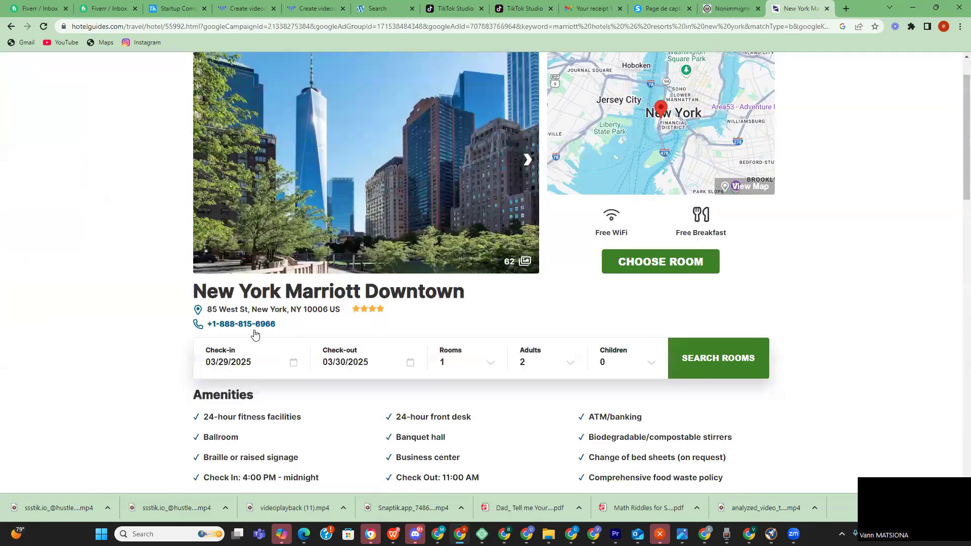
click(730, 9)
scroll(261, 192, up, 5)
scroll(261, 196, up, 1)
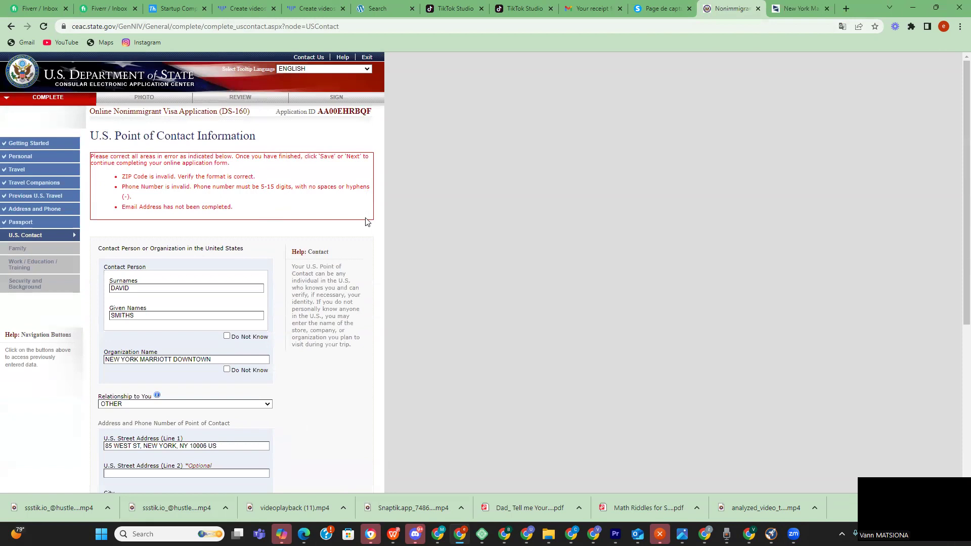
scroll(352, 248, down, 3)
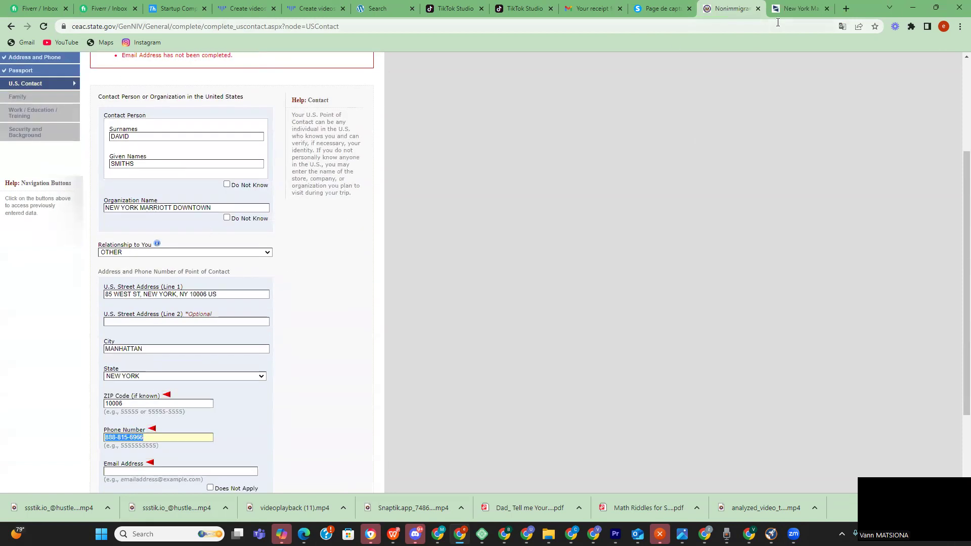
- Re-enter ZIP code 10006 copied from the hotel page
click(788, 12)
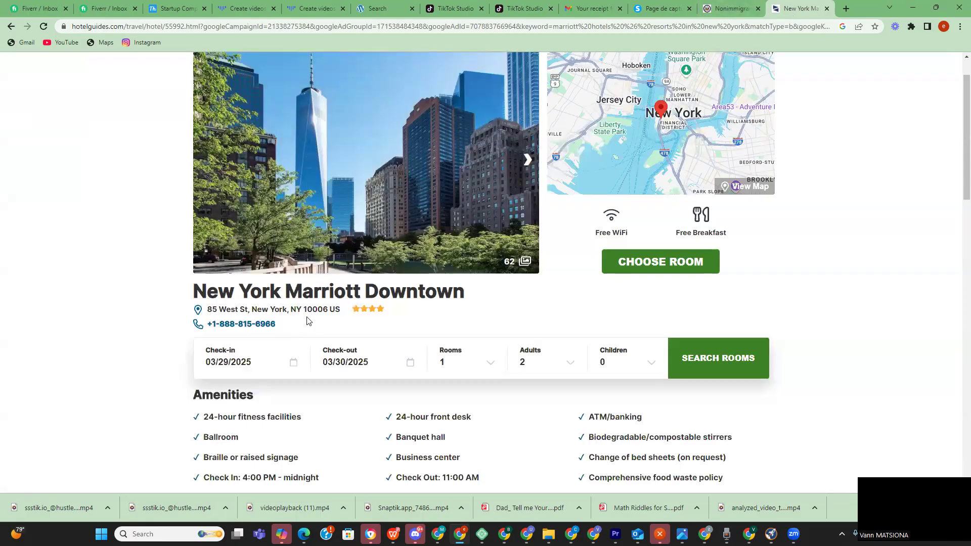
double_click(325, 313)
key(ctrl+c)
click(720, 8)
key(shift+Tab)
key(ctrl+v)
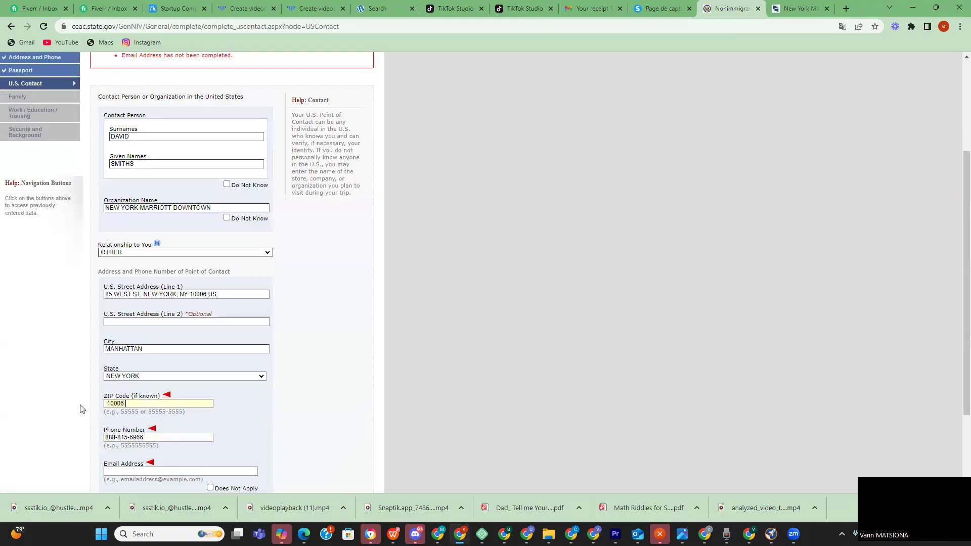
scroll(204, 434, down, 2)
key(Tab)
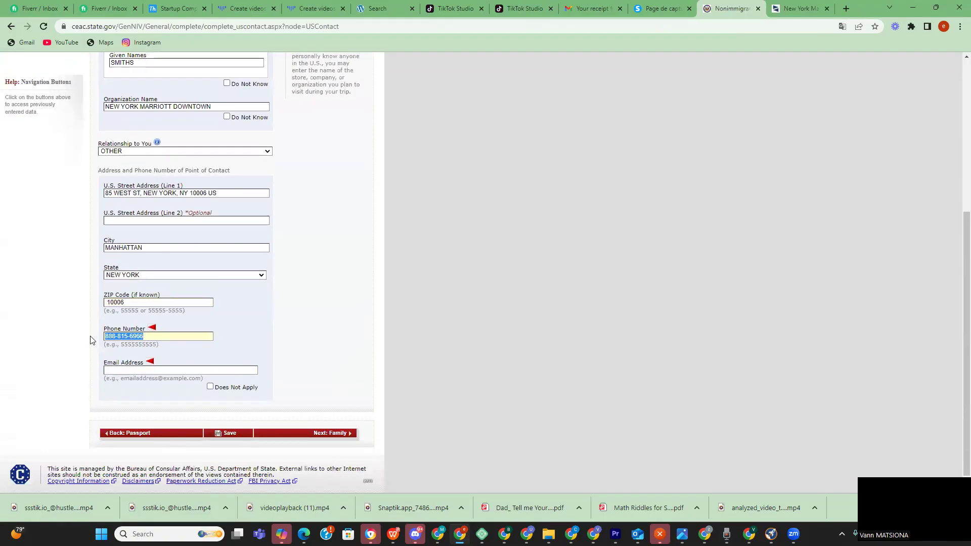
- Paste the hotel phone number without hyphens and save the contact page
click(778, 15)
drag(284, 322, 219, 324)
key(ctrl+c)
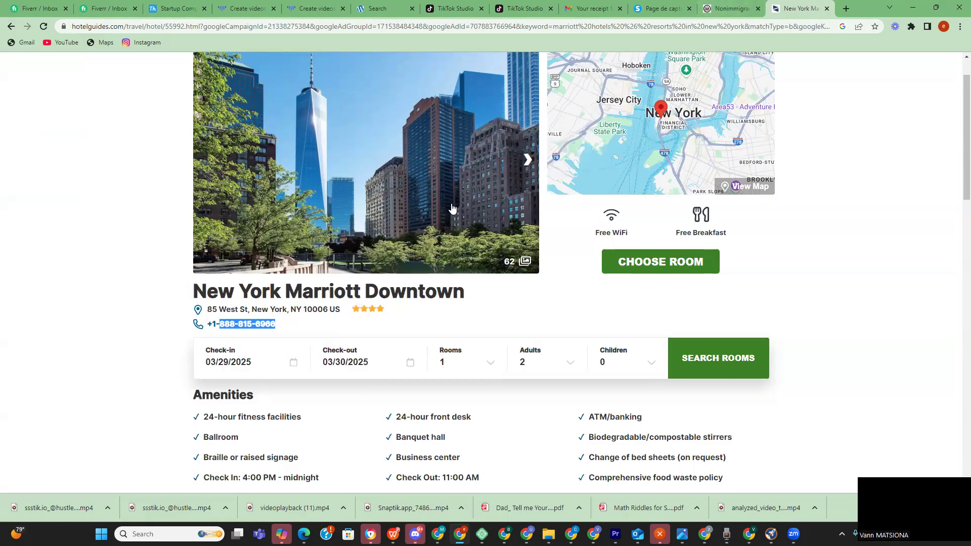
click(716, 9)
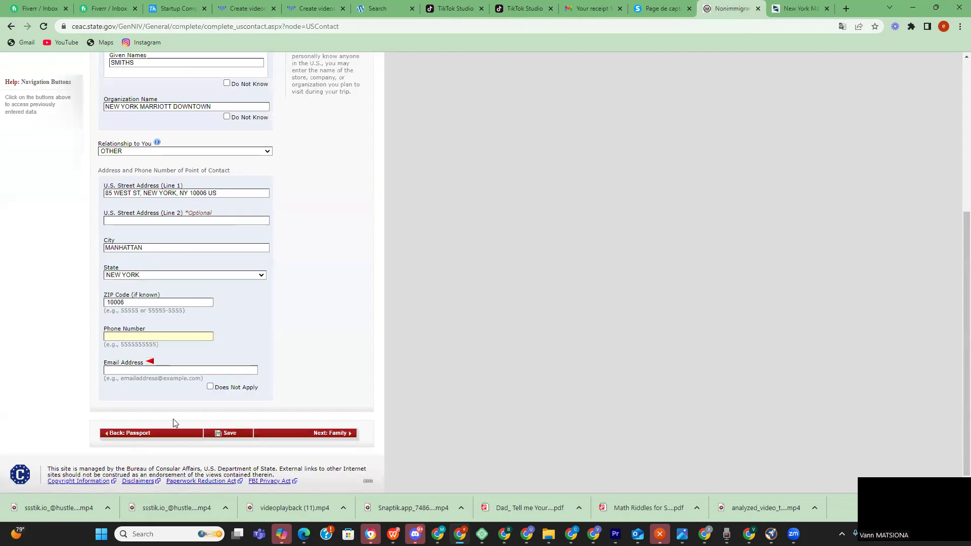
key(ctrl+v)
click(118, 335)
key(BackSpace)
click(228, 434)
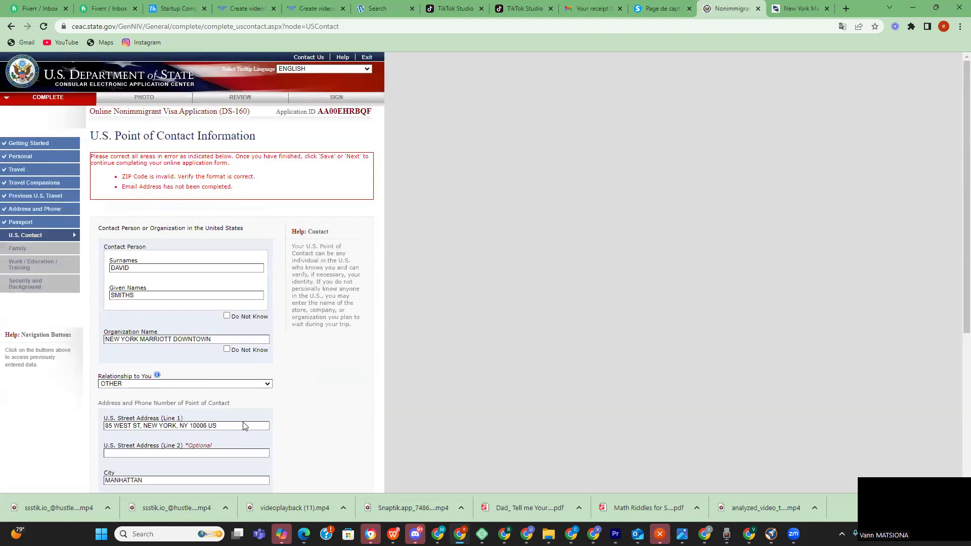
- Copy 'NY 10006 US' from the New York Marriott Downtown address
scroll(249, 382, down, 5)
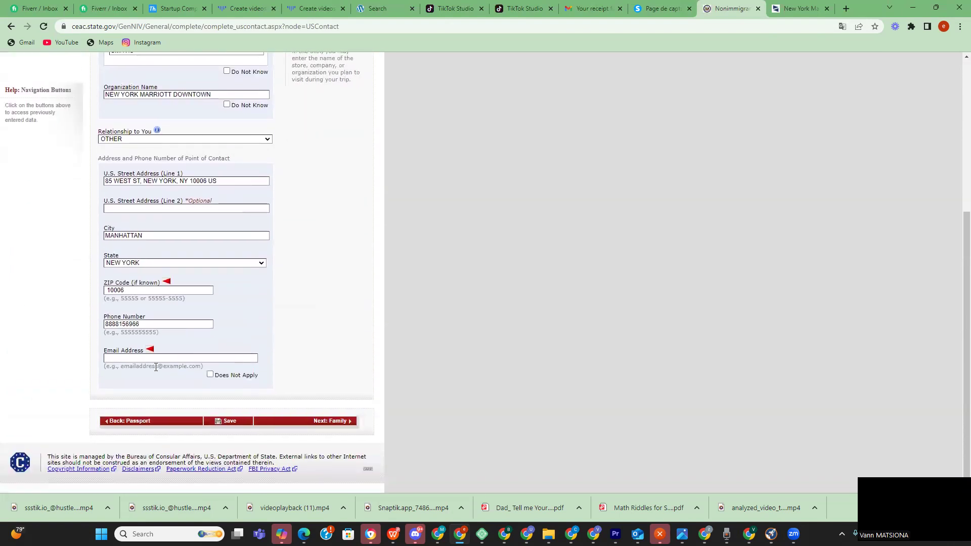
scroll(141, 355, up, 2)
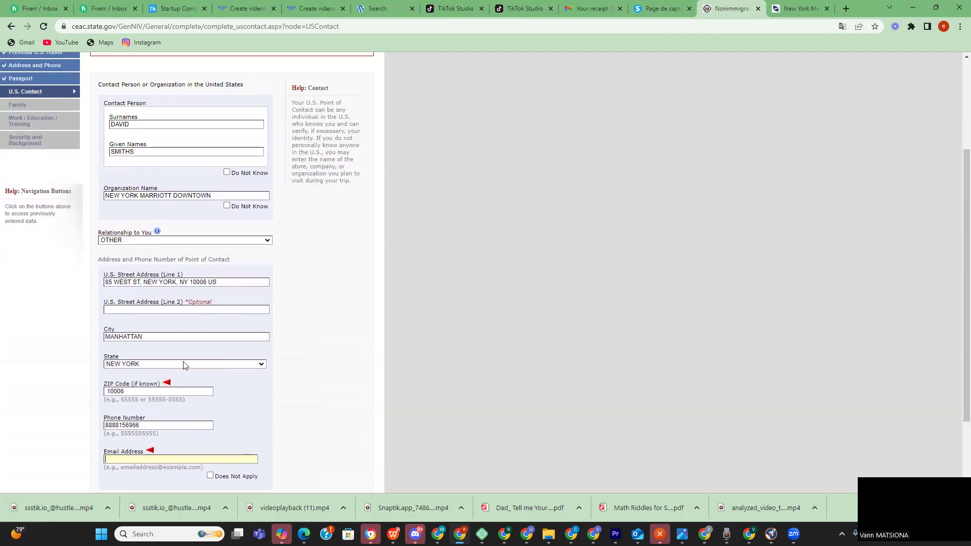
click(797, 10)
scroll(314, 263, down, 1)
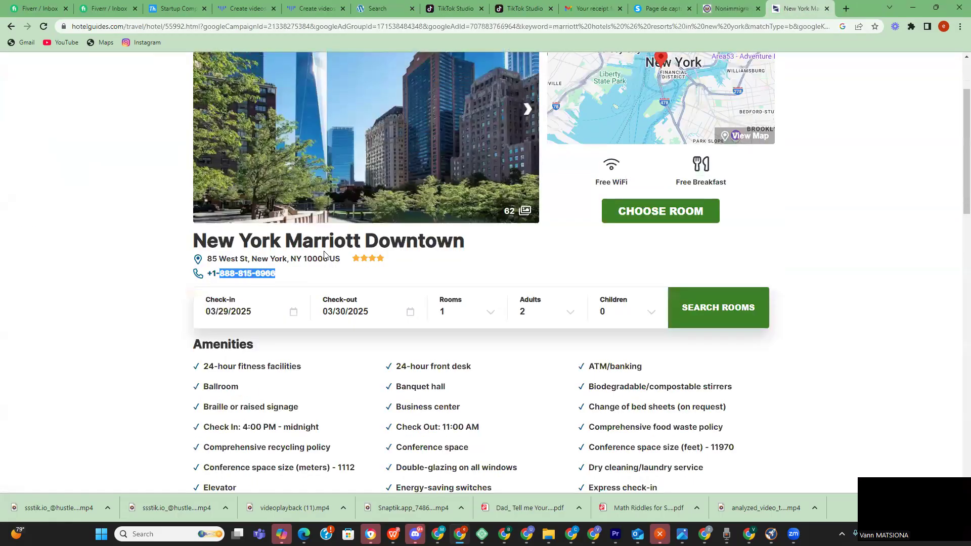
drag(337, 259, 282, 259)
click(488, 251)
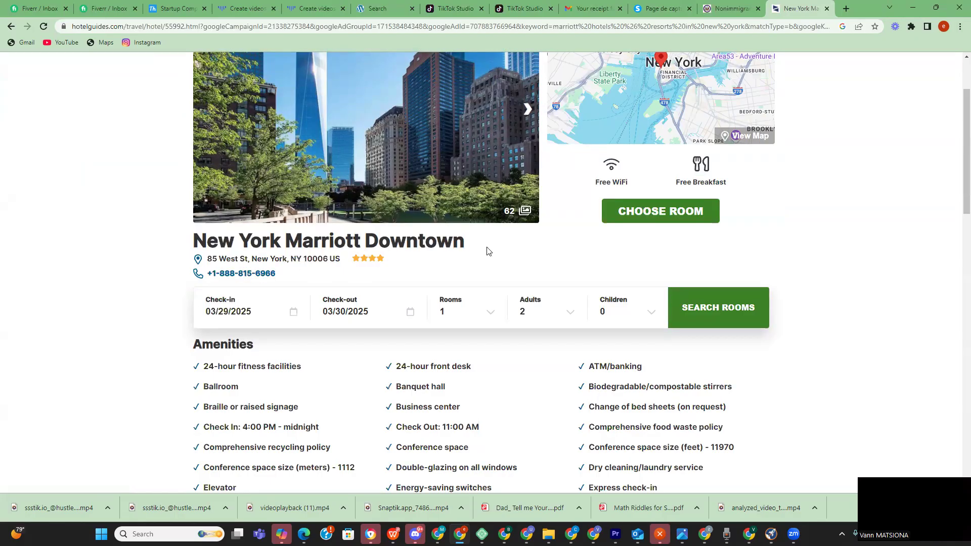
drag(345, 260, 289, 259)
right_click(317, 261)
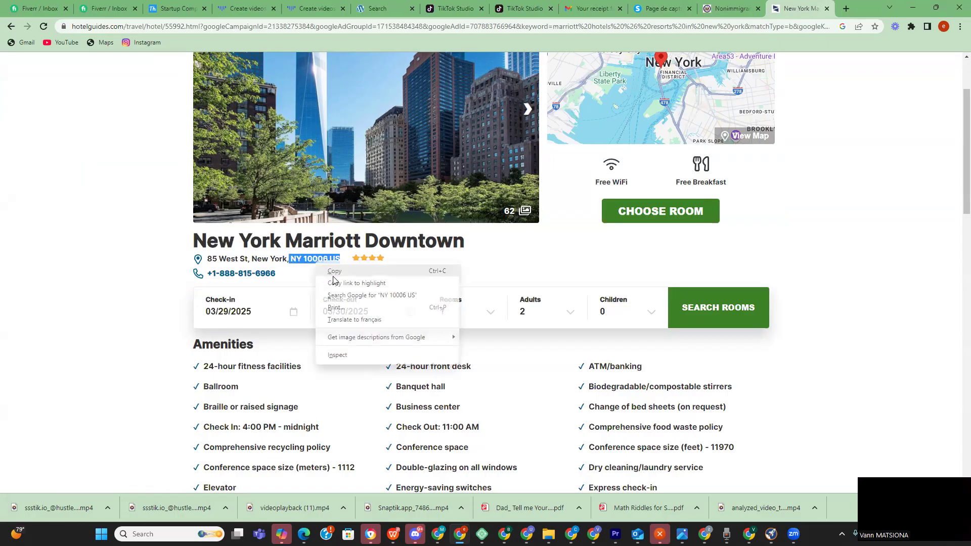
click(338, 281)
right_click(312, 260)
click(331, 269)
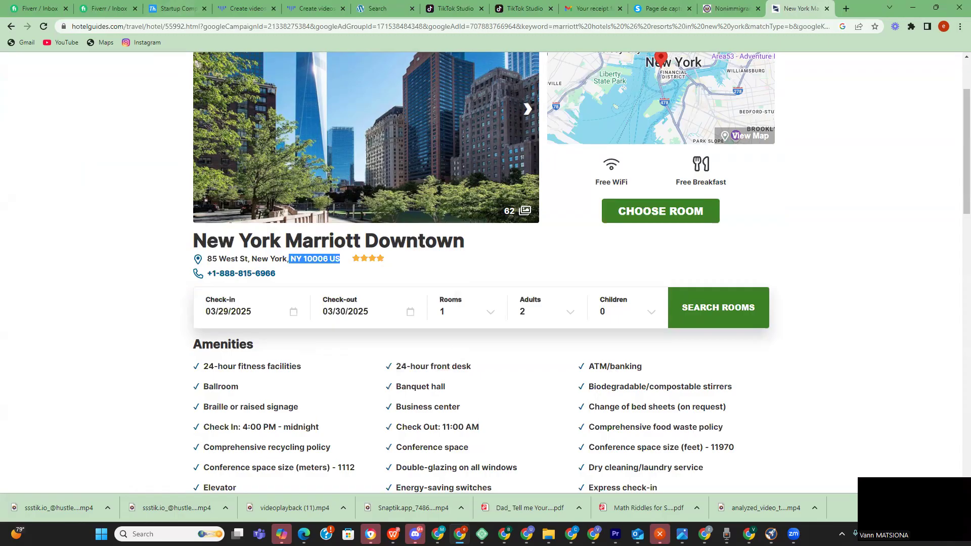
click(749, 534)
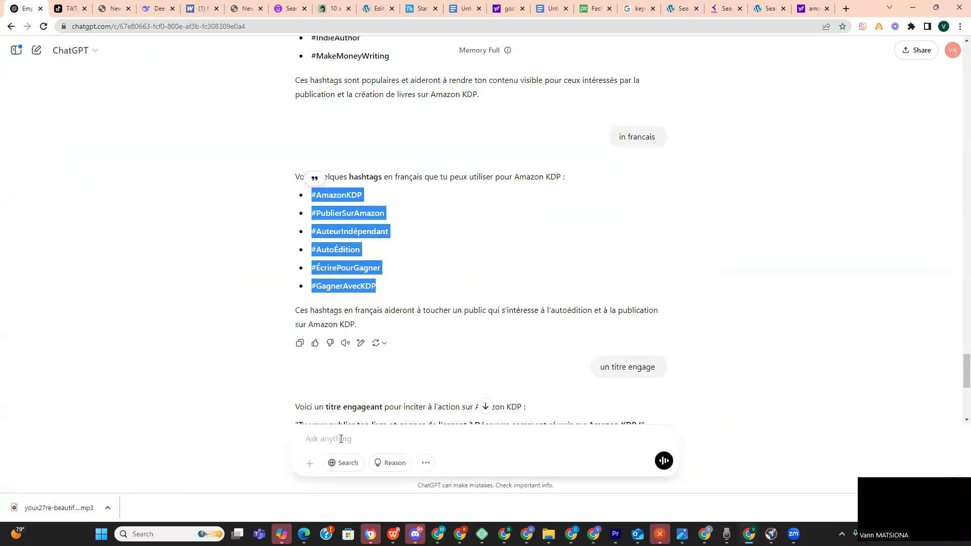
- Ask ChatGPT 'peux me donner le zip code NY 10006 US' and read its Manhattan answer
click(341, 439)
text(p)
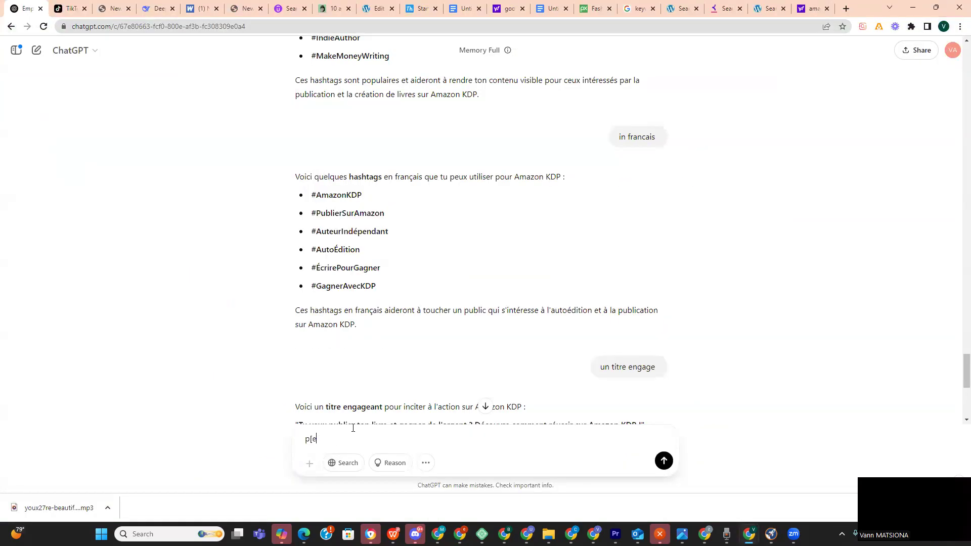
text(eux me donner le zip code  NY 10006 US)
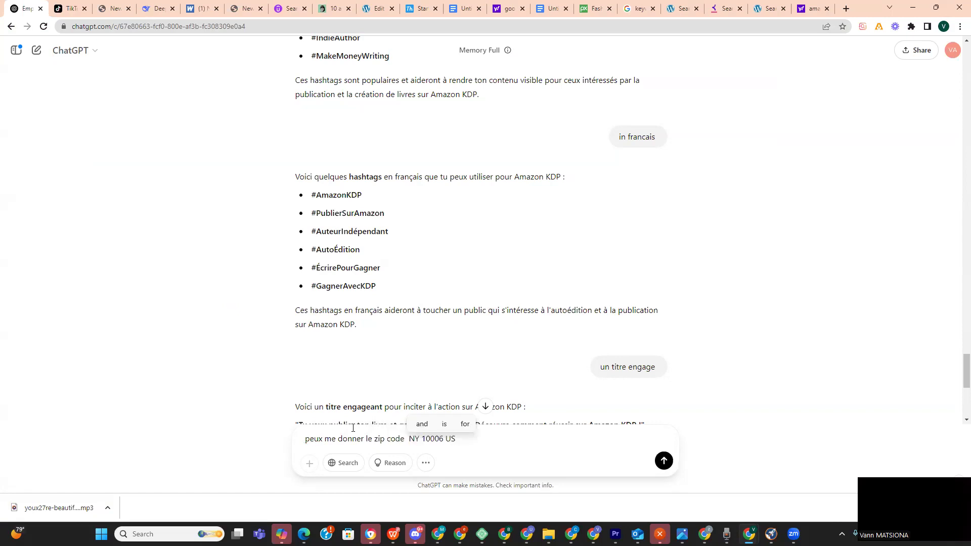
key(Return)
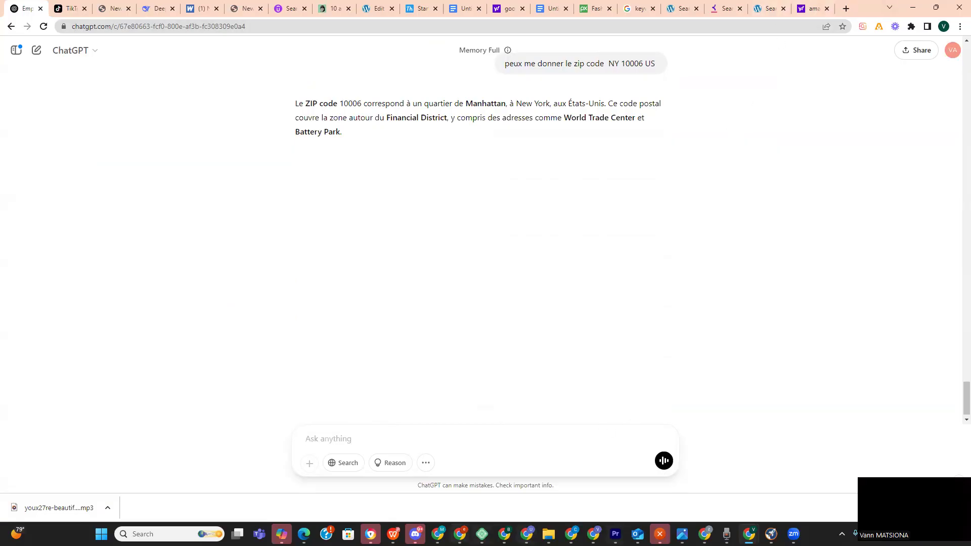
click(460, 534)
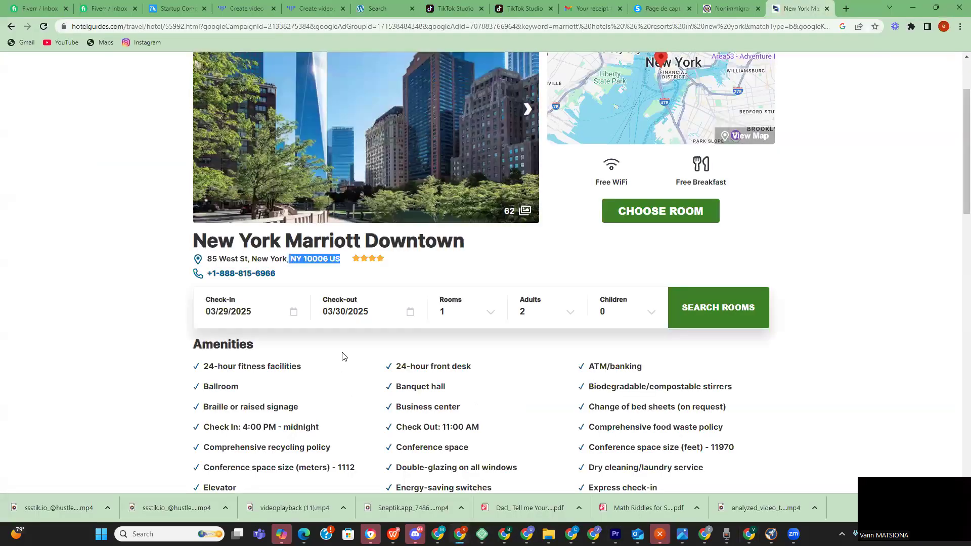
- Search 'zip code marriot hotel' on Google in a new tab, retrying past the check
scroll(342, 359, down, 4)
scroll(275, 160, up, 3)
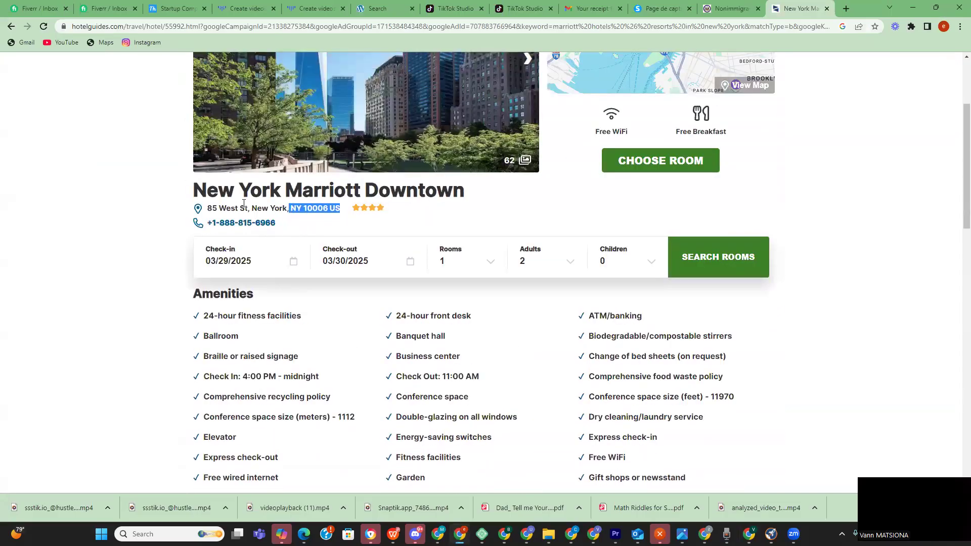
click(845, 9)
click(419, 216)
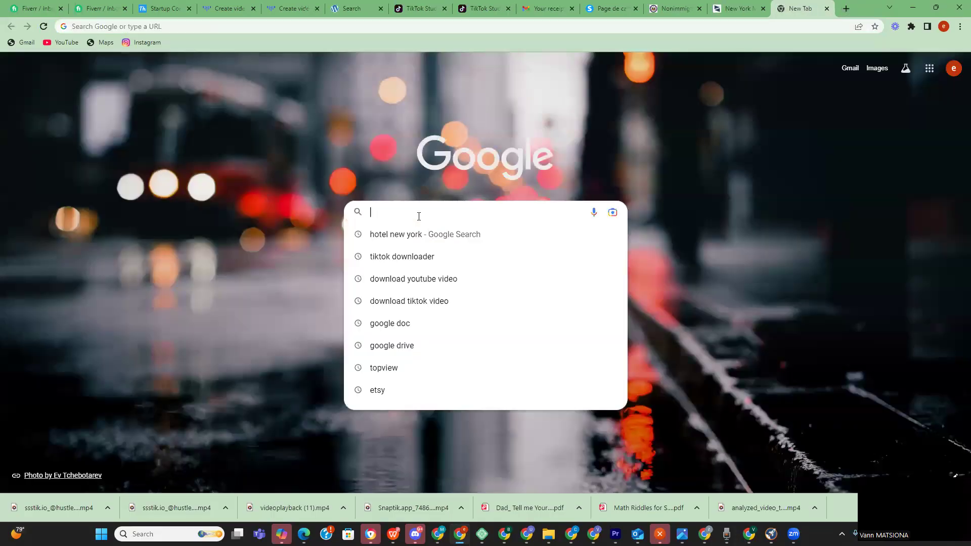
text(zip coe)
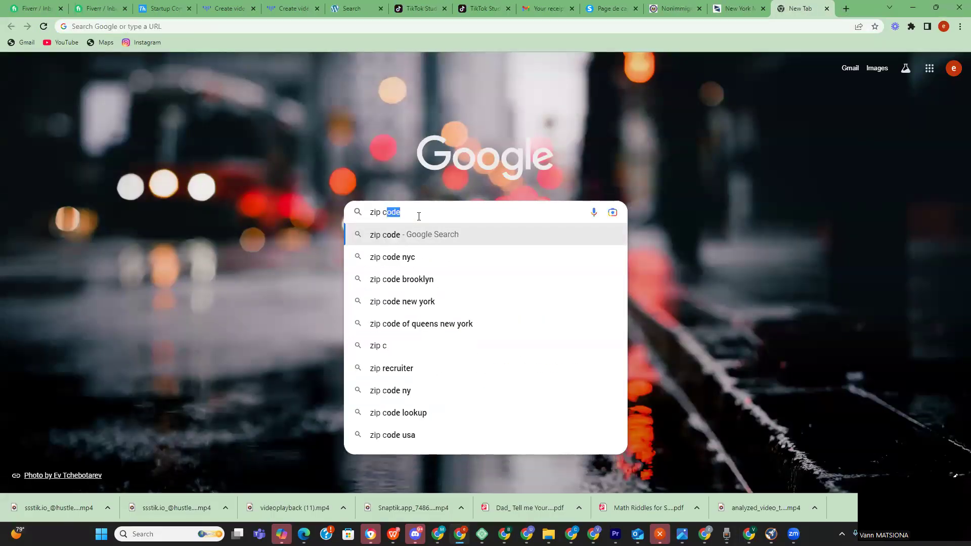
key(BackSpace)
key(BackSpace)
text(de )
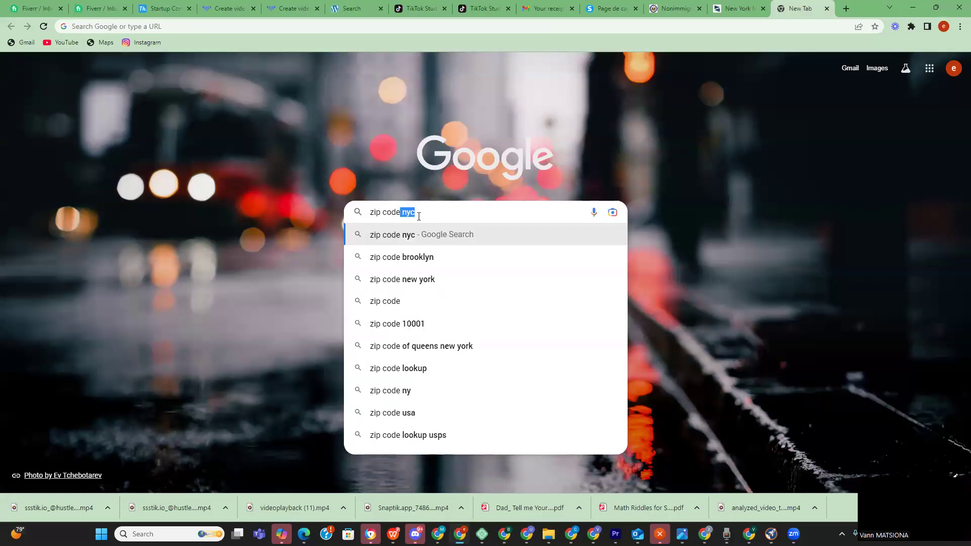
text(marri)
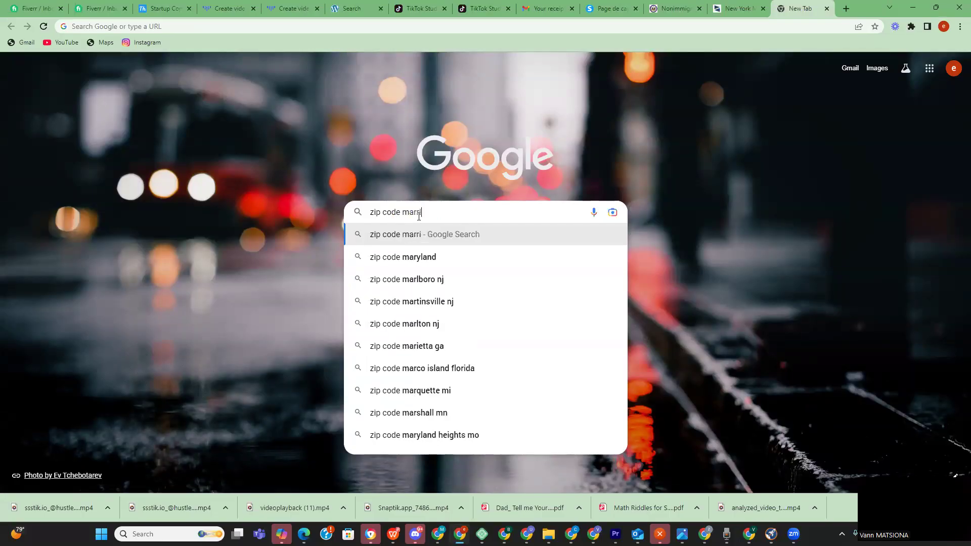
text(ot hotel)
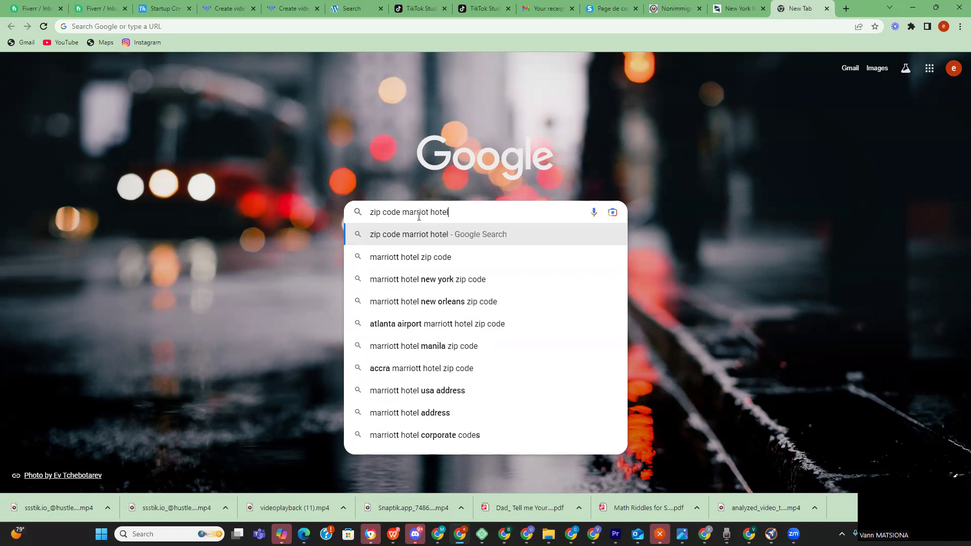
key(Return)
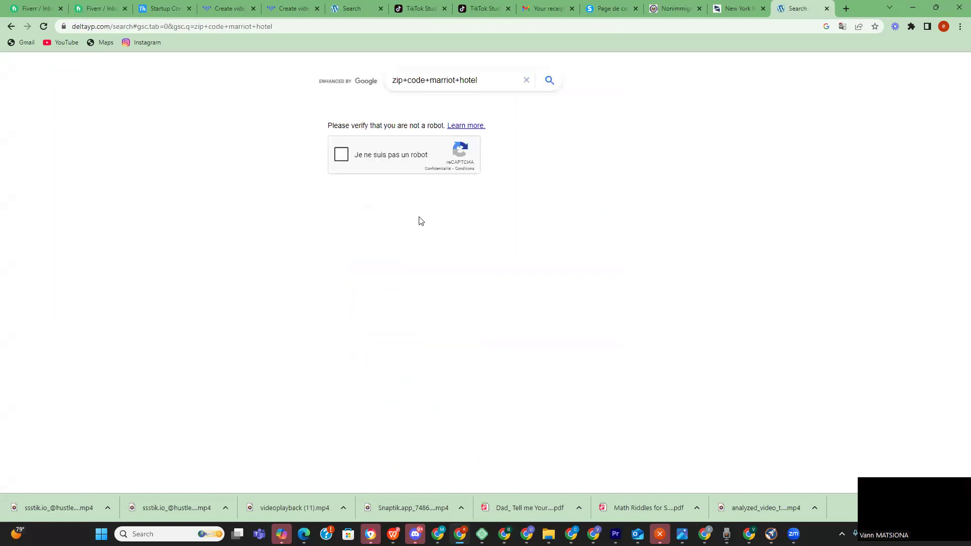
click(546, 81)
click(545, 82)
- Pass the reCAPTCHA check and search for 'zip code marriott hotel manhattan'
click(341, 156)
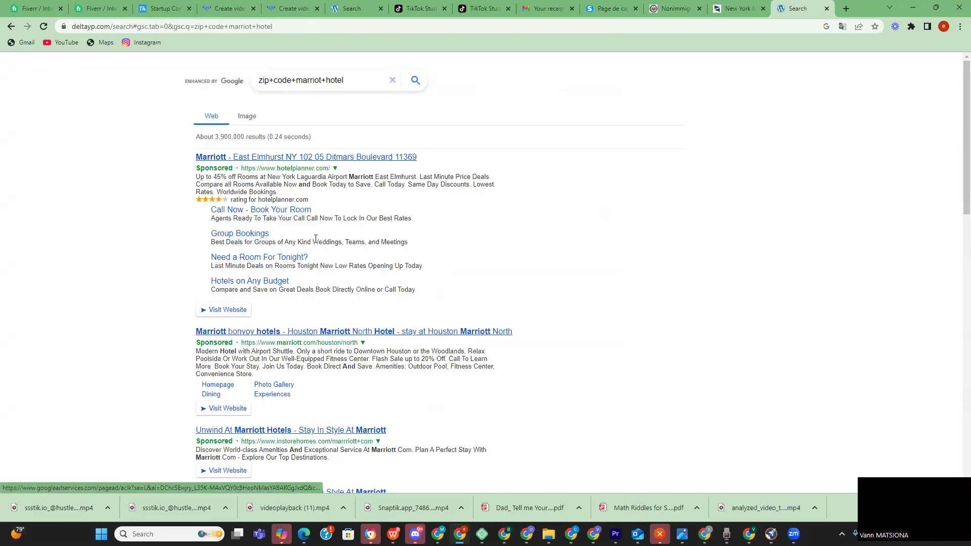
text(ma)
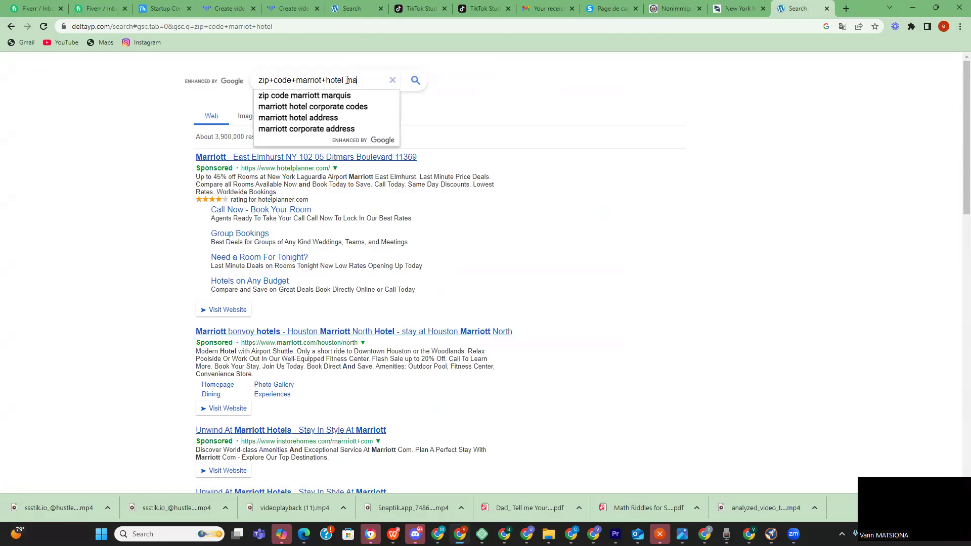
text(ng)
key(BackSpace)
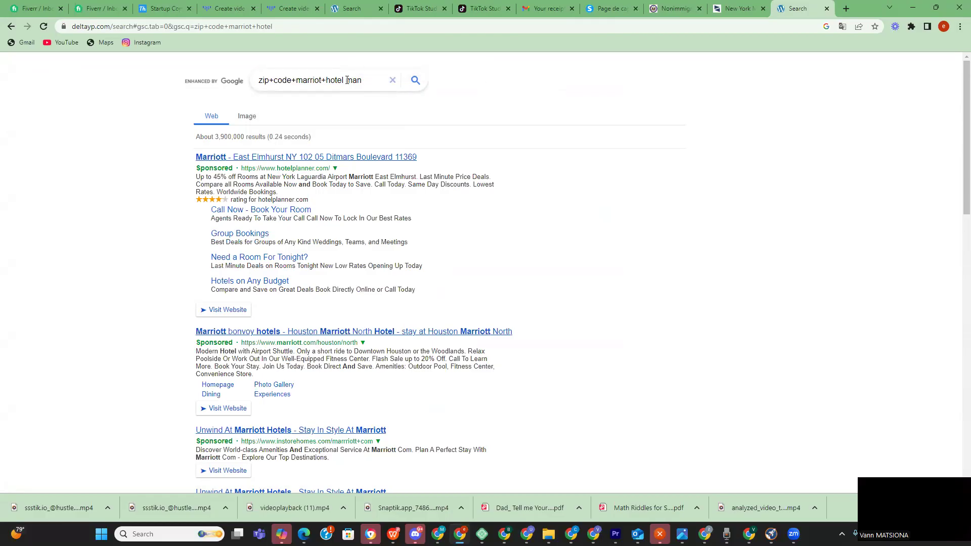
text(hatttan)
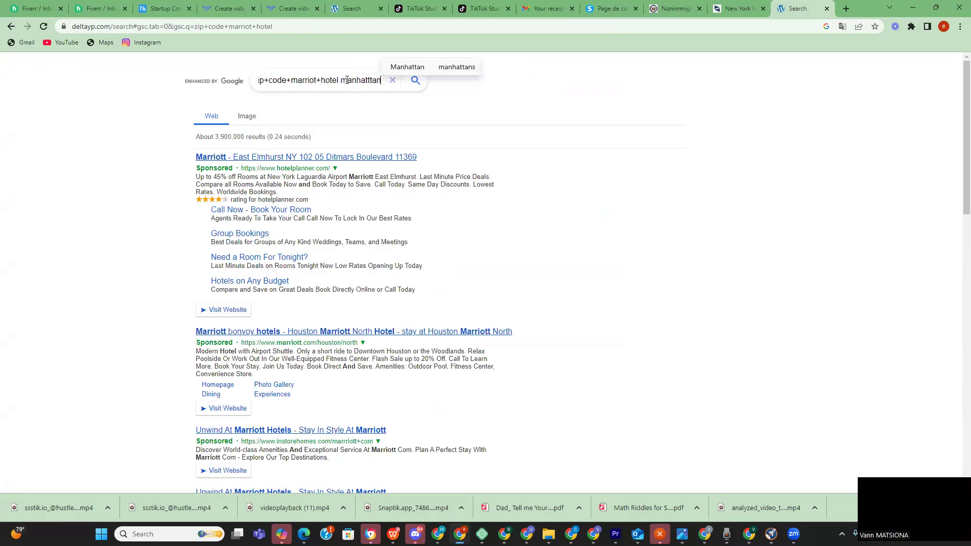
key(BackSpace)
key(BackSpace)
text(an)
key(Return)
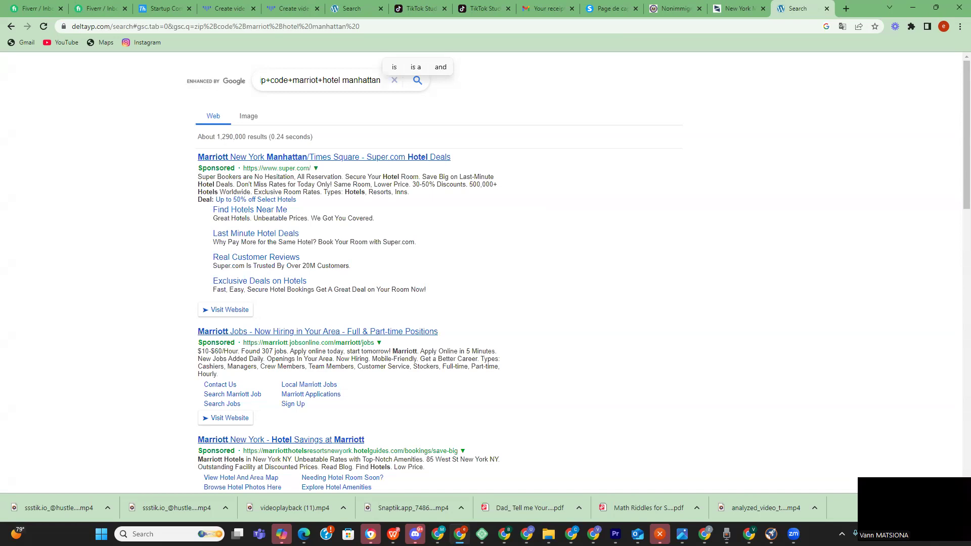
- Open the New York Marriott Downtown result from the search listings
scroll(233, 253, down, 2)
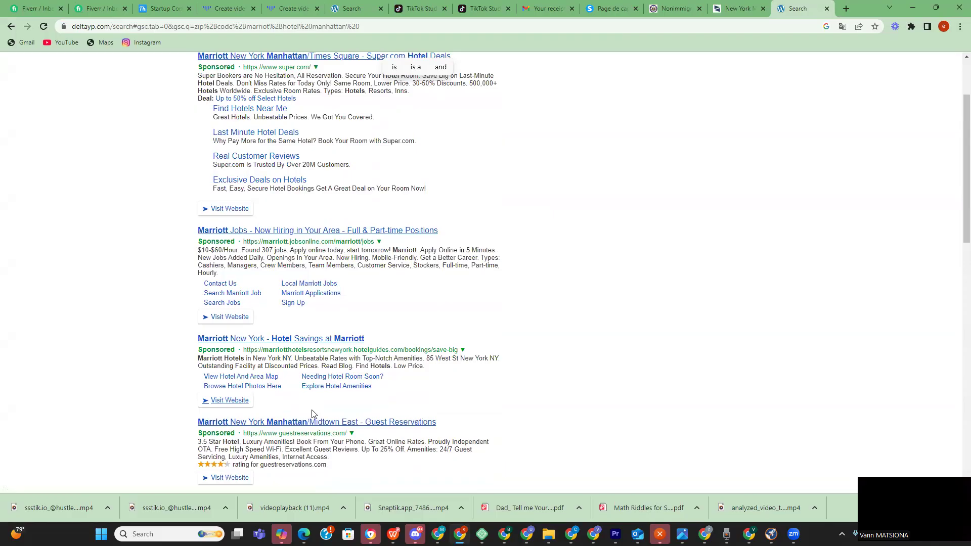
scroll(218, 193, up, 1)
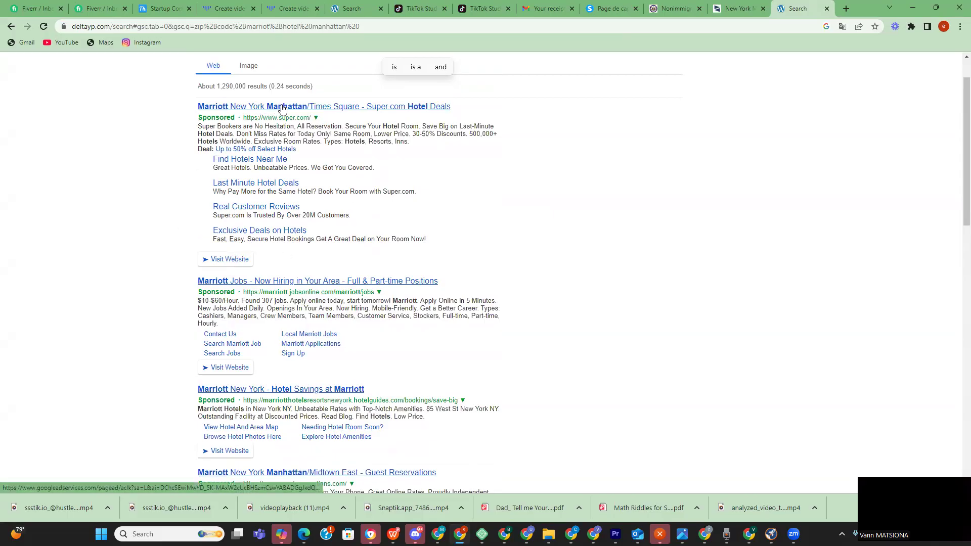
scroll(292, 281, down, 6)
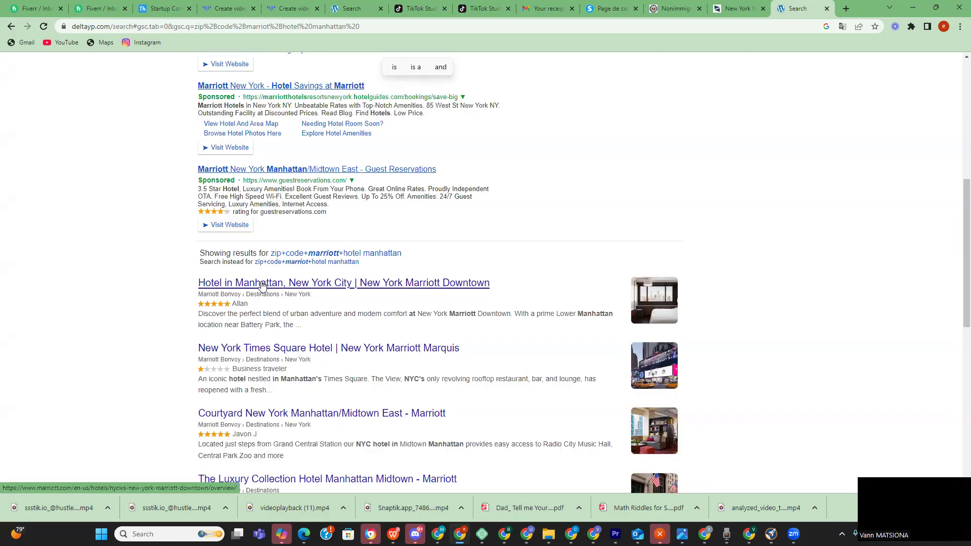
click(261, 286)
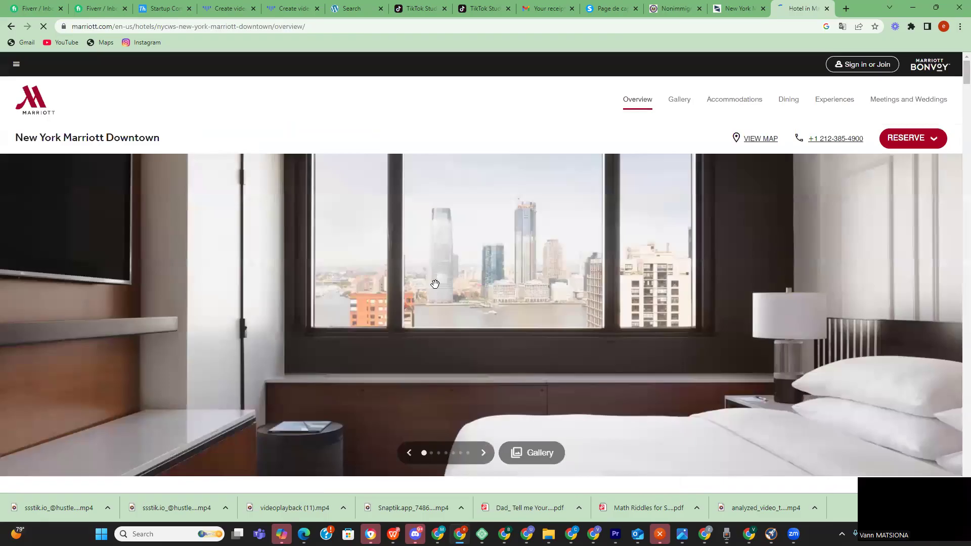
- Copy ZIP code 10006 from the hotel address in the Marriott page footer
scroll(471, 287, down, 15)
scroll(470, 297, down, 10)
scroll(469, 300, down, 20)
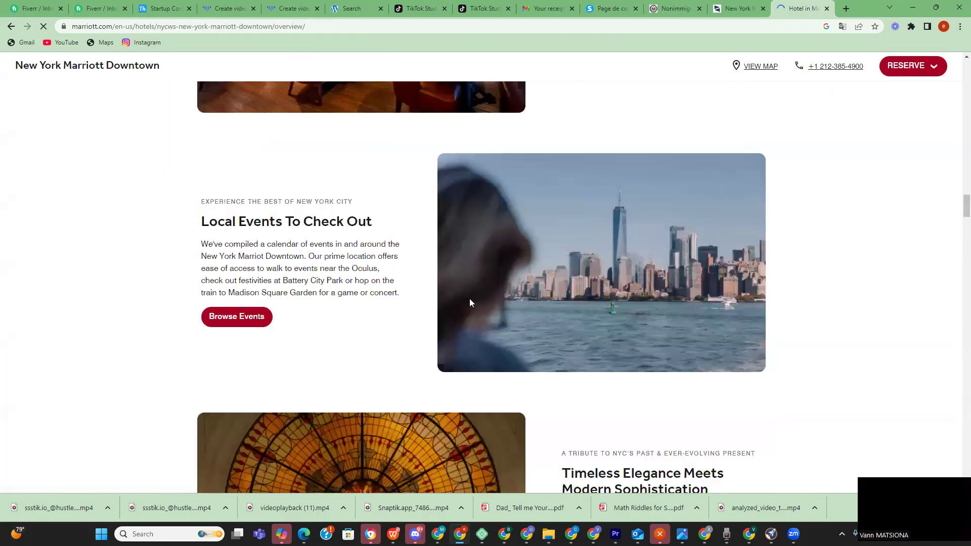
scroll(471, 299, down, 20)
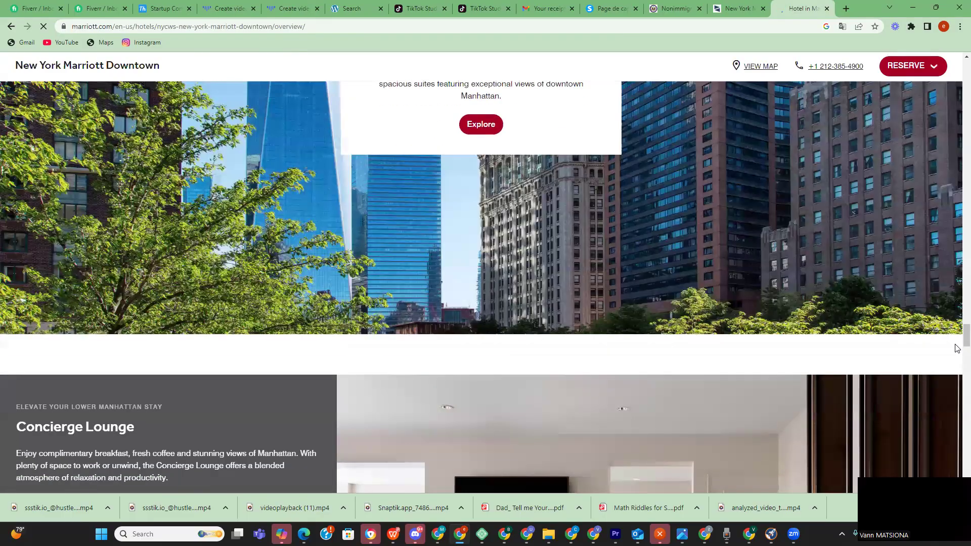
scroll(955, 388, down, 20)
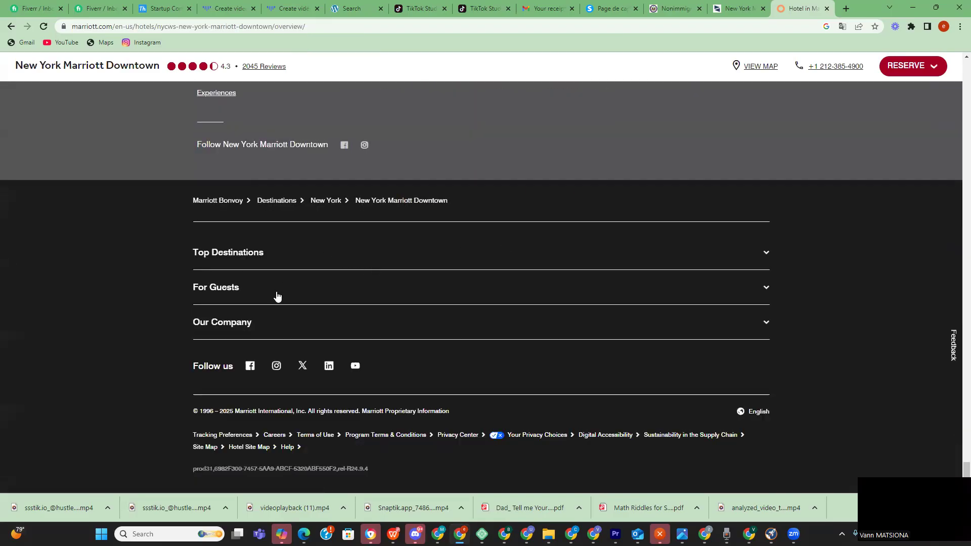
scroll(286, 292, up, 5)
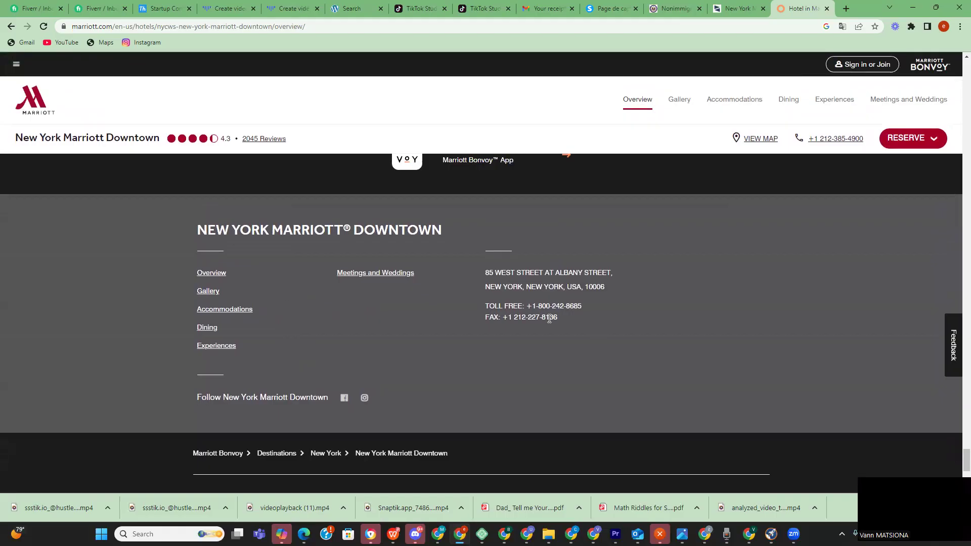
right_click(595, 287)
click(608, 296)
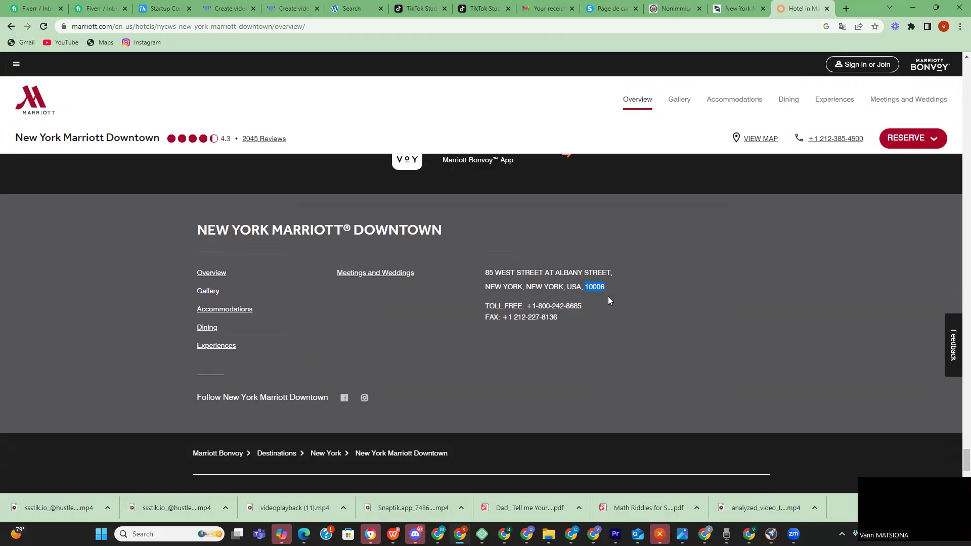
scroll(607, 296, up, 8)
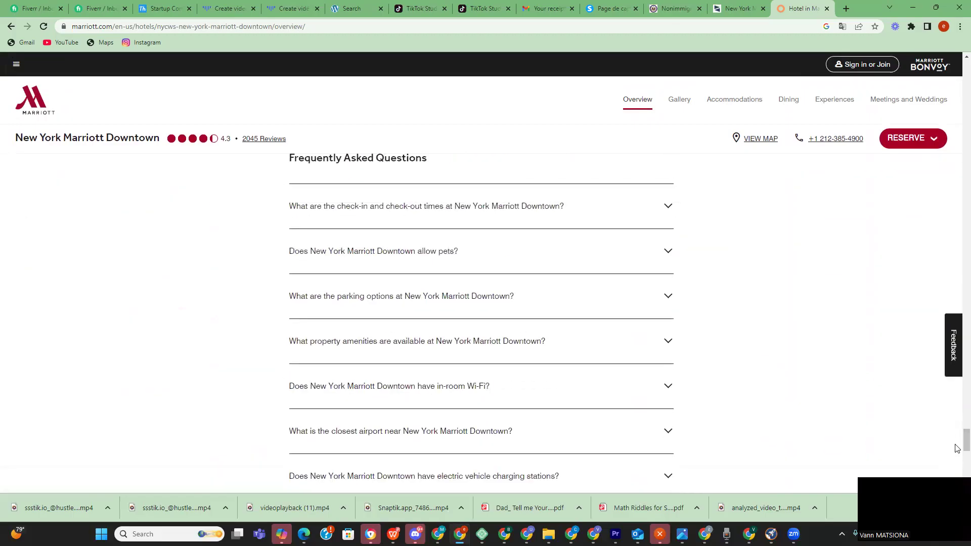
drag(966, 435, 966, 266)
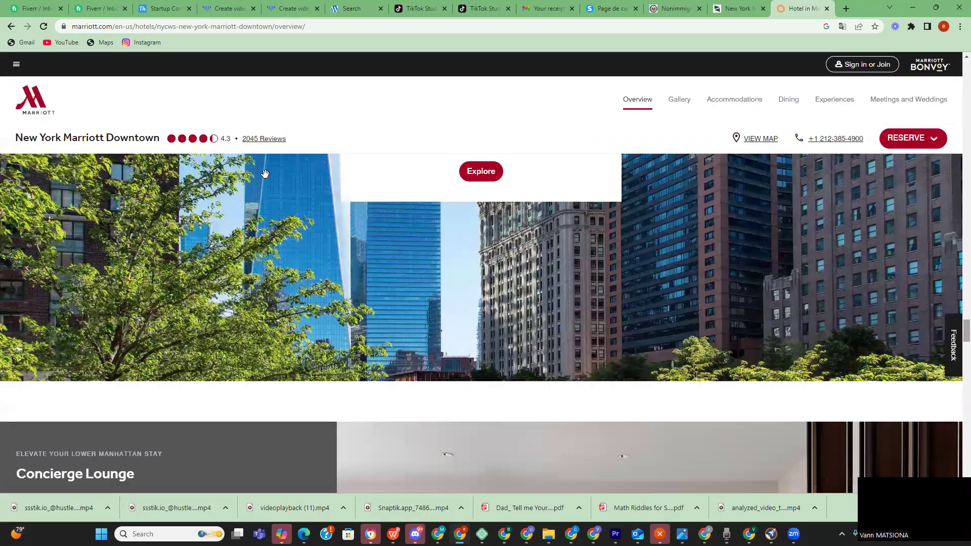
scroll(265, 174, up, 8)
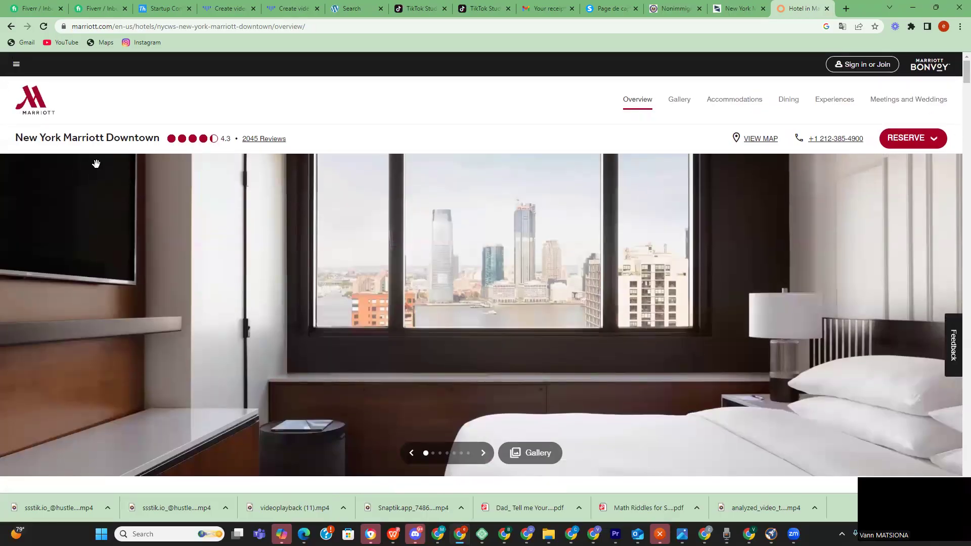
scroll(97, 164, down, 9)
scroll(320, 195, up, 6)
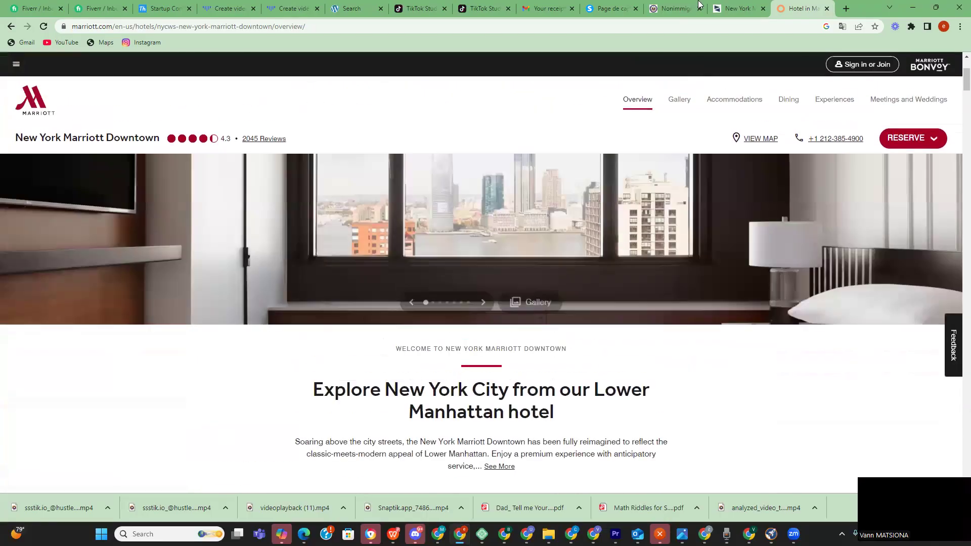
- Paste 10006 into the U.S. contact's ZIP Code field
click(740, 10)
click(675, 8)
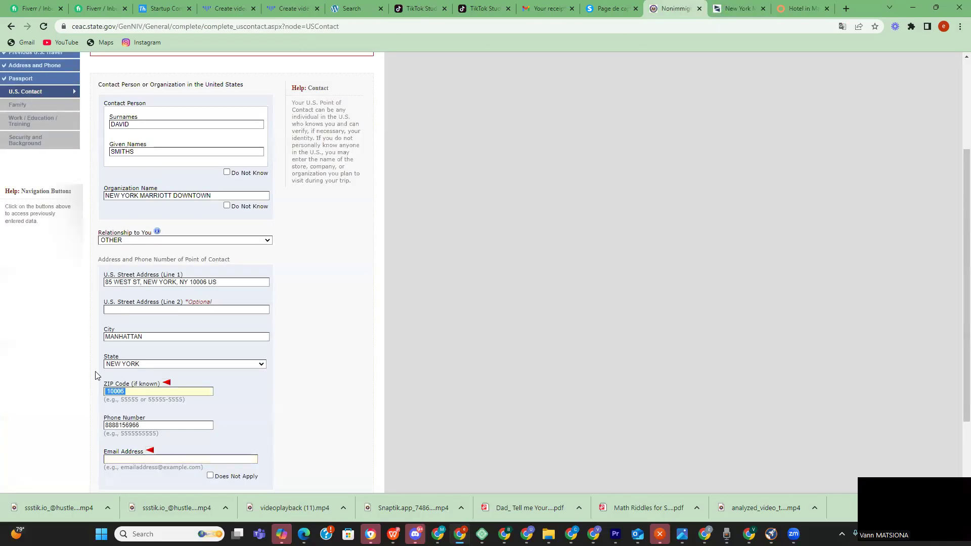
text(10006)
- Try Next: Family, see Email Address is still required, and select that field
scroll(189, 388, down, 1)
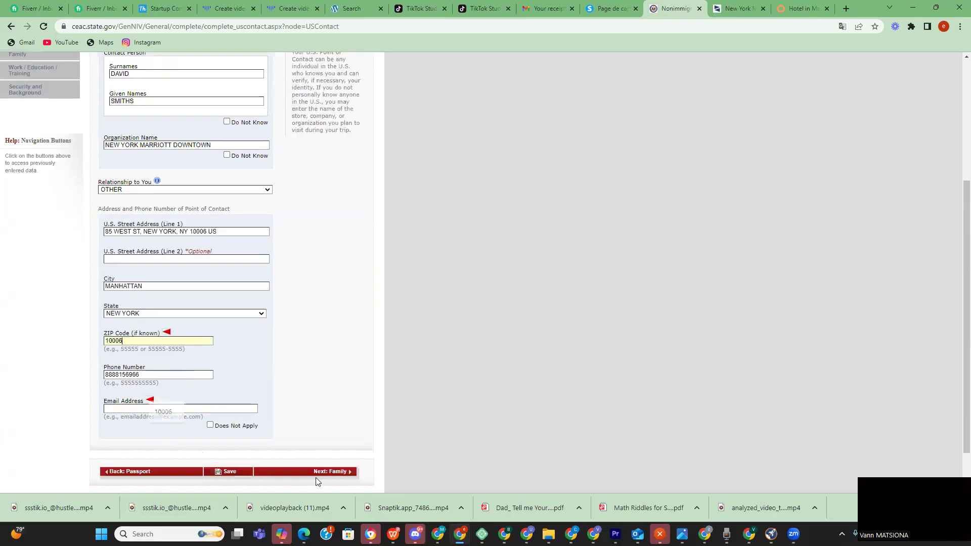
click(336, 473)
scroll(184, 296, down, 5)
click(150, 358)
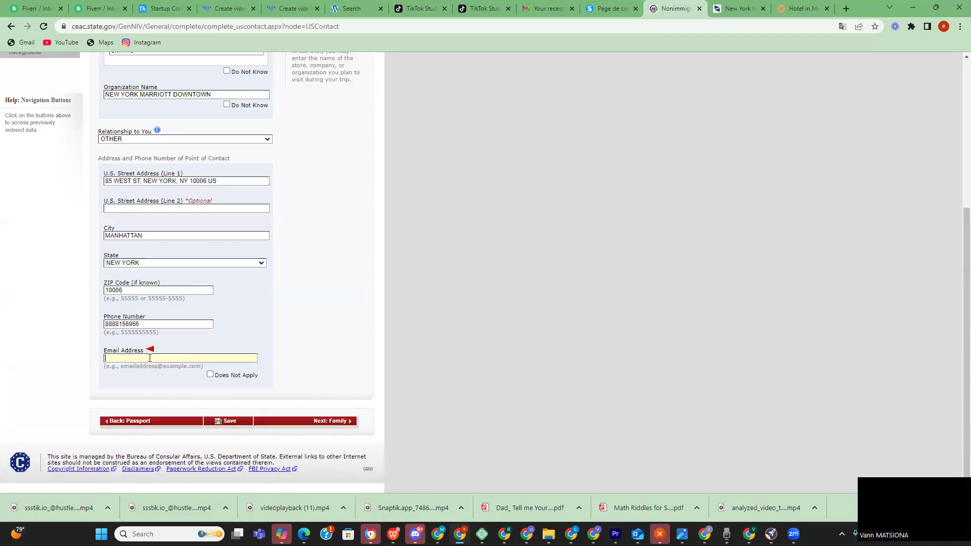
click(740, 9)
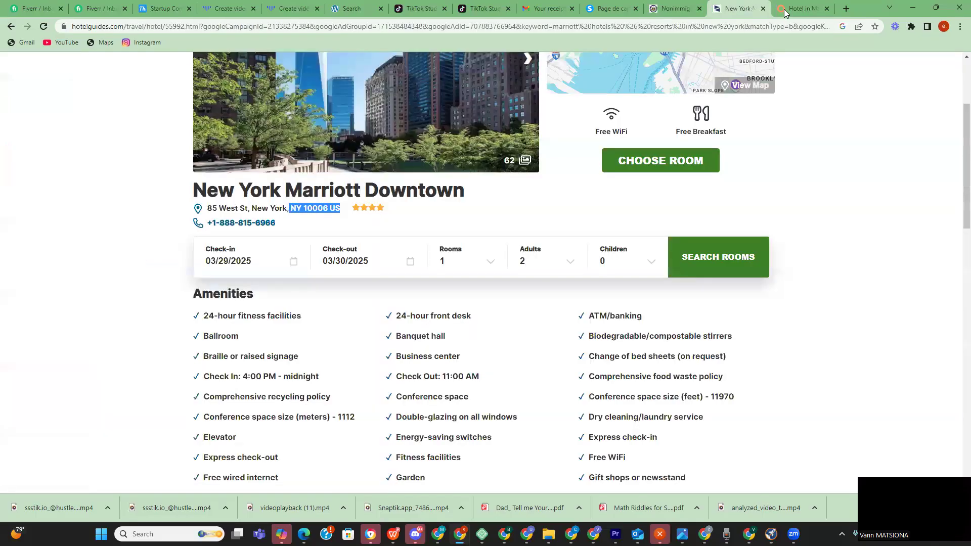
- Open the hotel's reservation bar showing Sat, Mar 29–Sun, Mar 30, 1 Room, 1 Adult
click(783, 9)
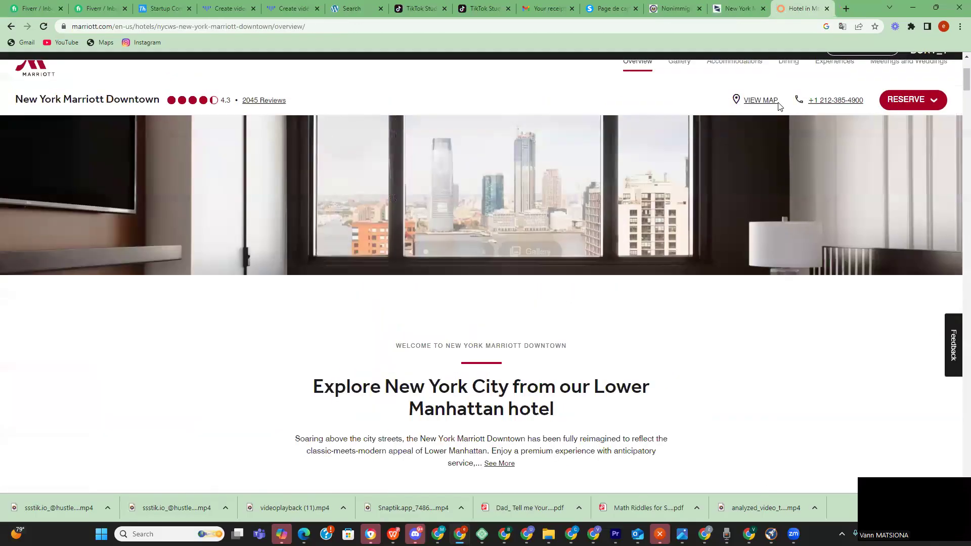
scroll(758, 121, down, 10)
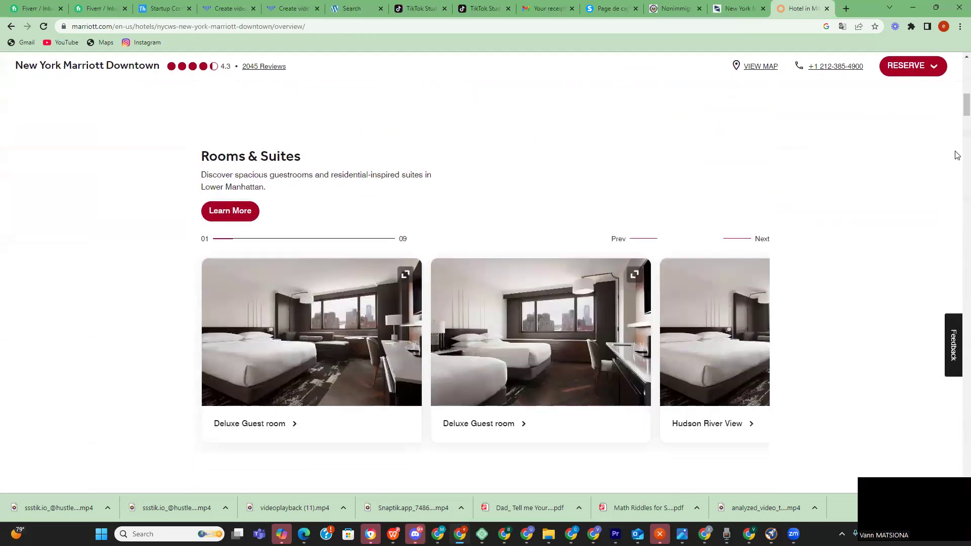
scroll(956, 253, down, 10)
scroll(956, 417, down, 10)
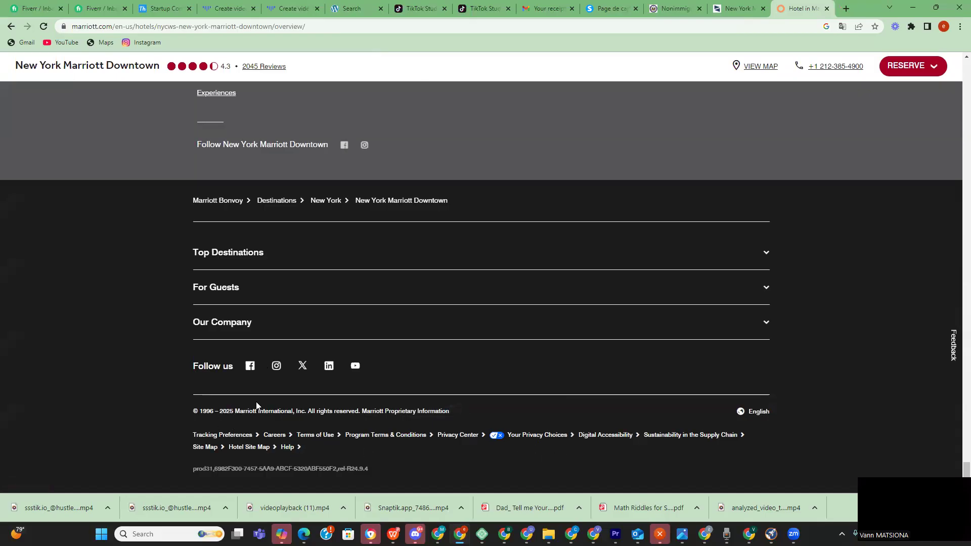
scroll(319, 344, up, 5)
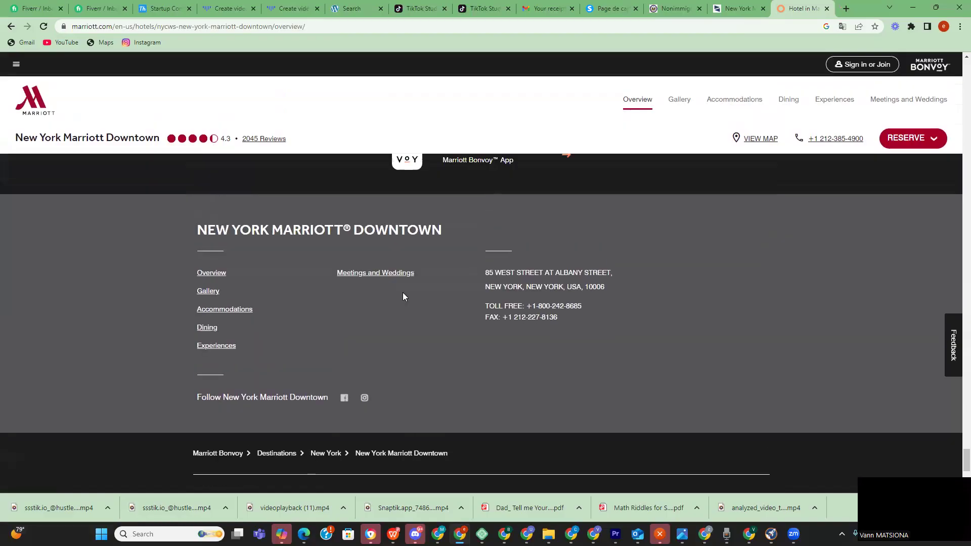
scroll(385, 261, up, 12)
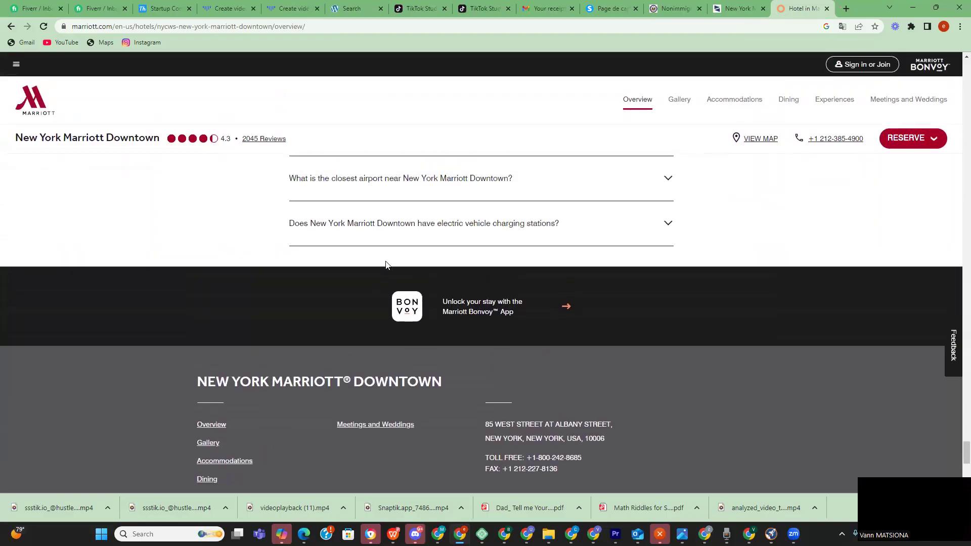
scroll(391, 264, up, 3)
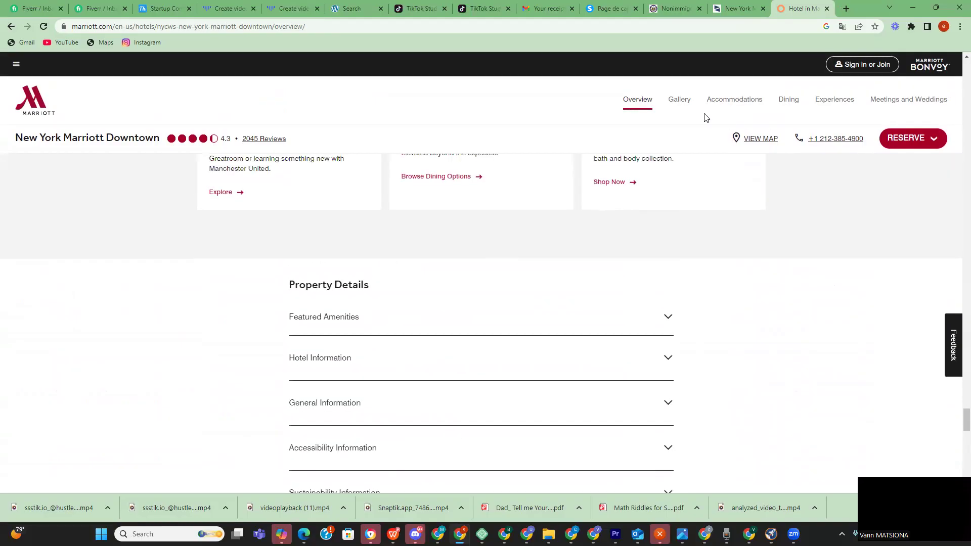
click(903, 144)
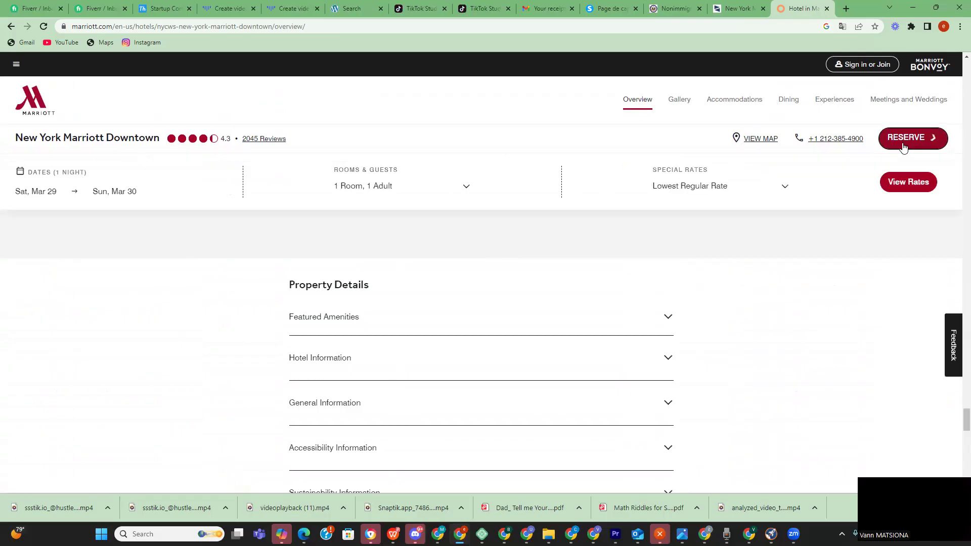
scroll(219, 184, down, 12)
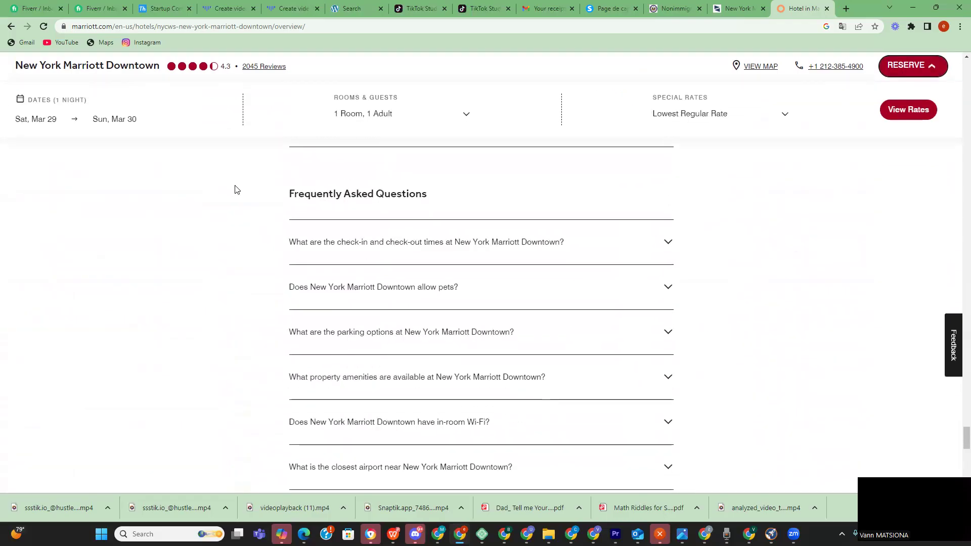
scroll(343, 173, down, 4)
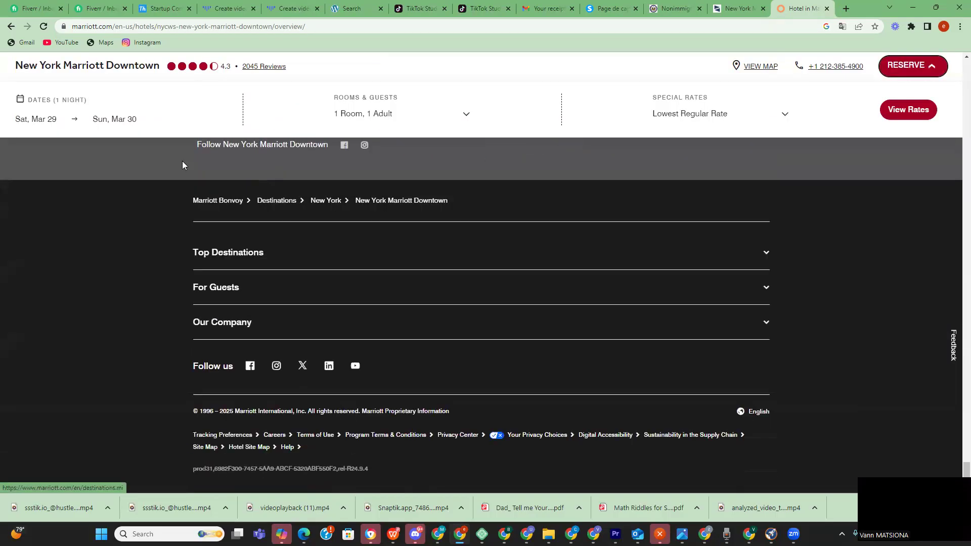
click(672, 9)
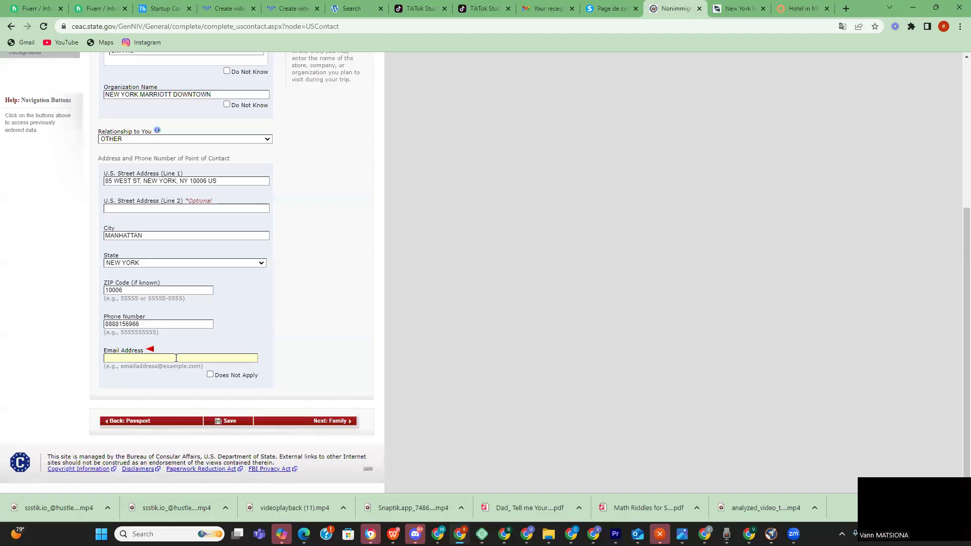
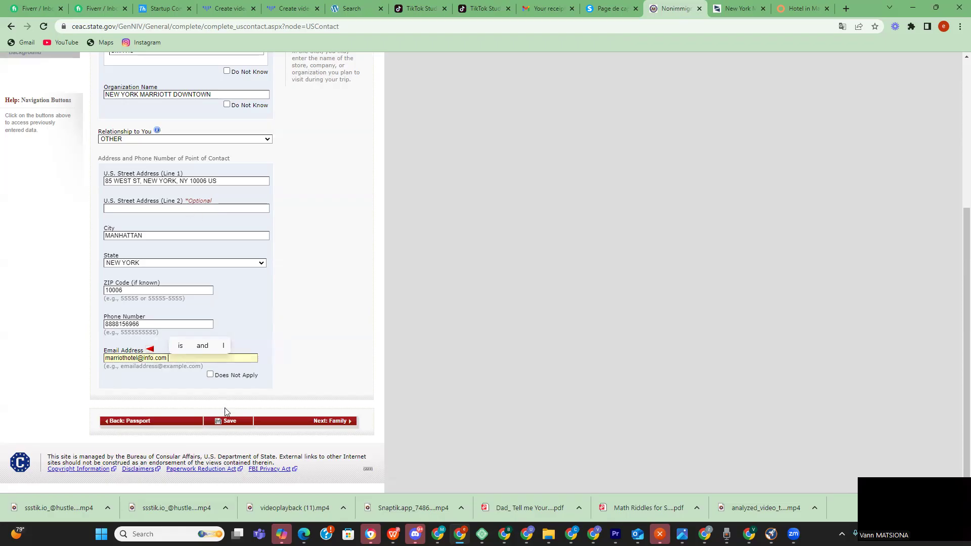
- Enter the hotel's e-mail address as the contact email and save the application
click(228, 421)
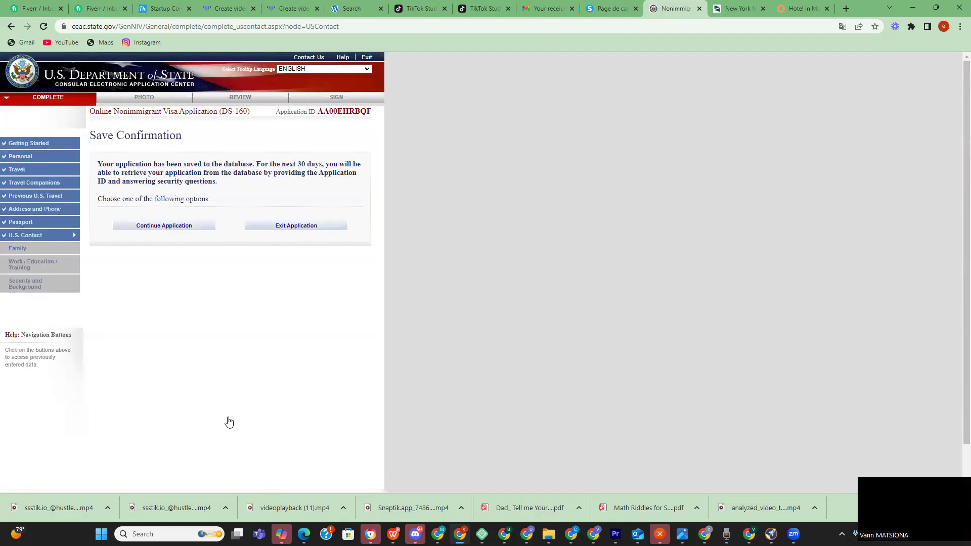
- Continue the saved application and advance to the Family Information: Relatives page
click(177, 227)
scroll(210, 254, down, 3)
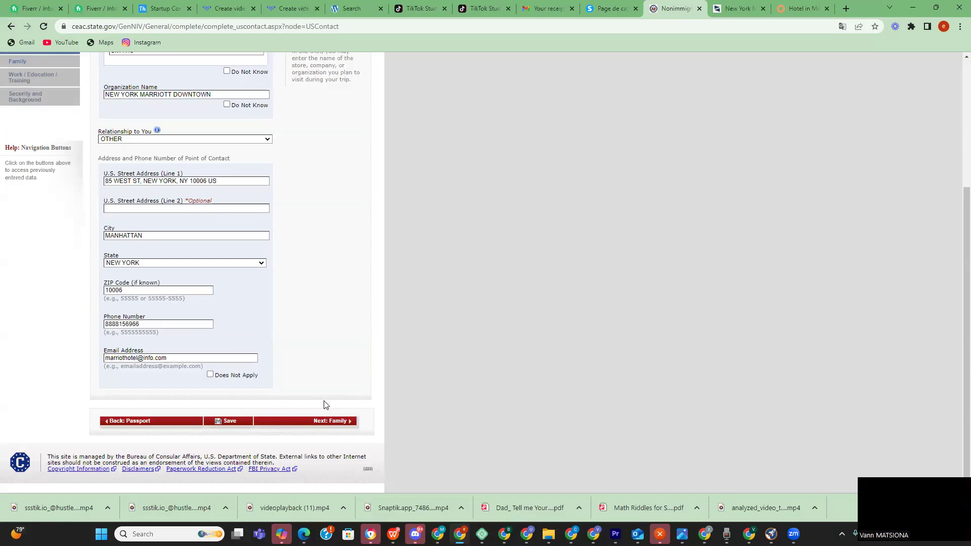
click(329, 423)
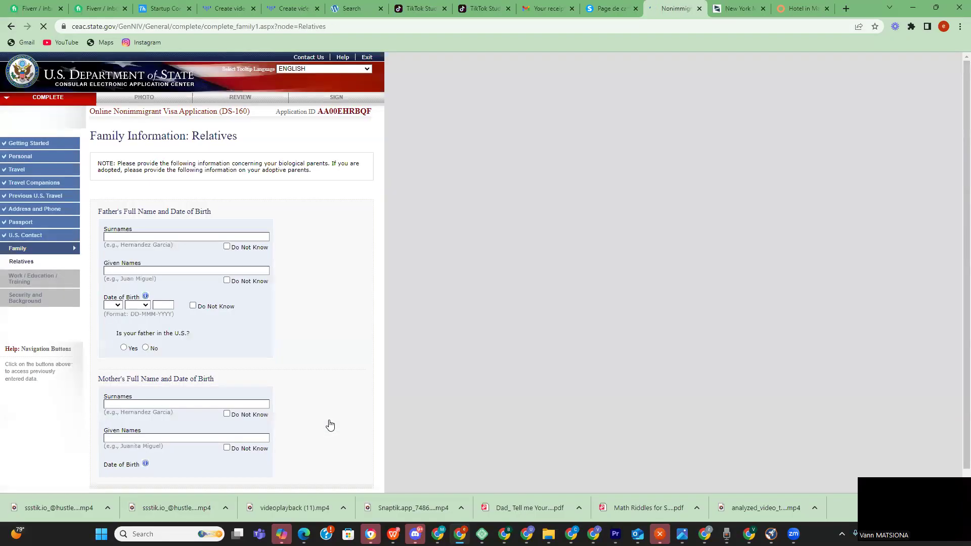